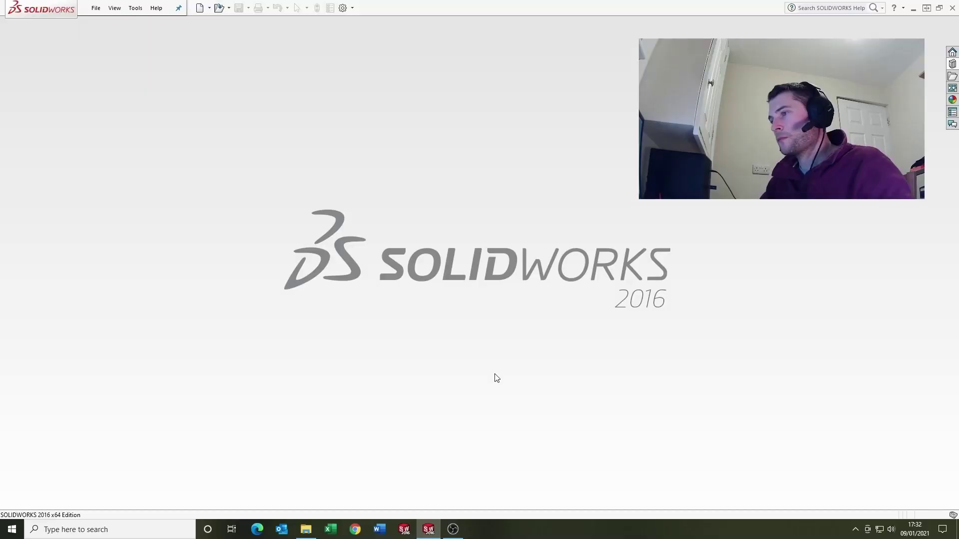
Load the CASING HOLE PATTERN part from the Recent Documents browser
{"action": "key", "text": "ctrl+n"}
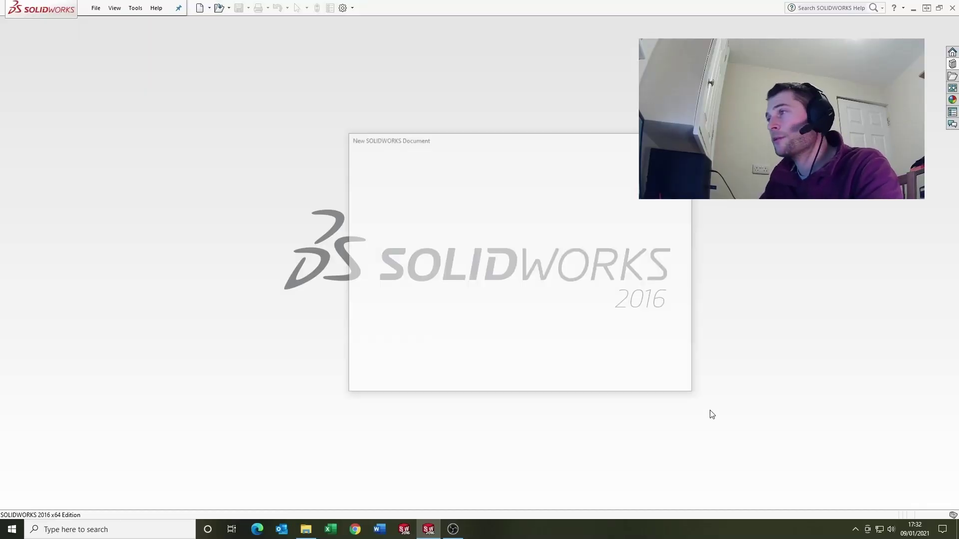
{"action": "key", "text": "Escape"}
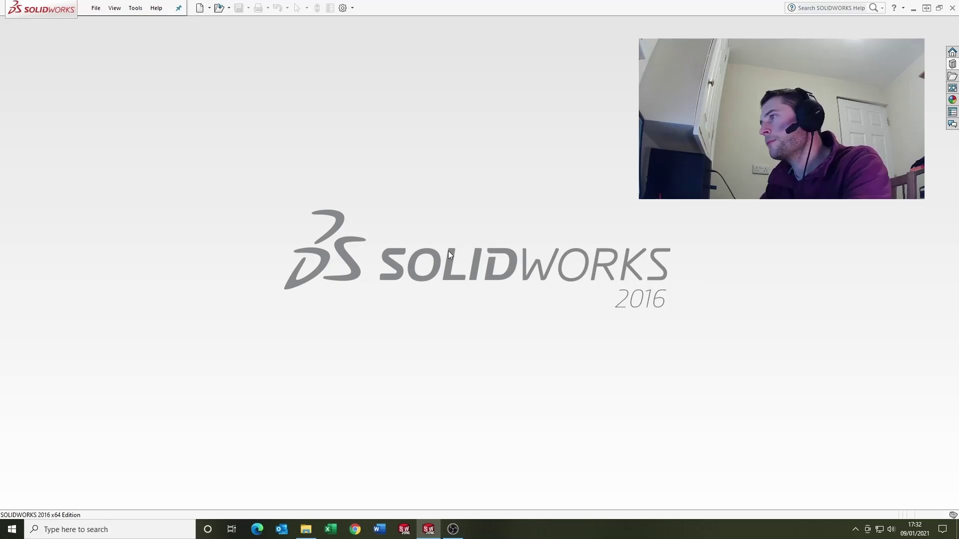
{"action": "key", "text": "r"}
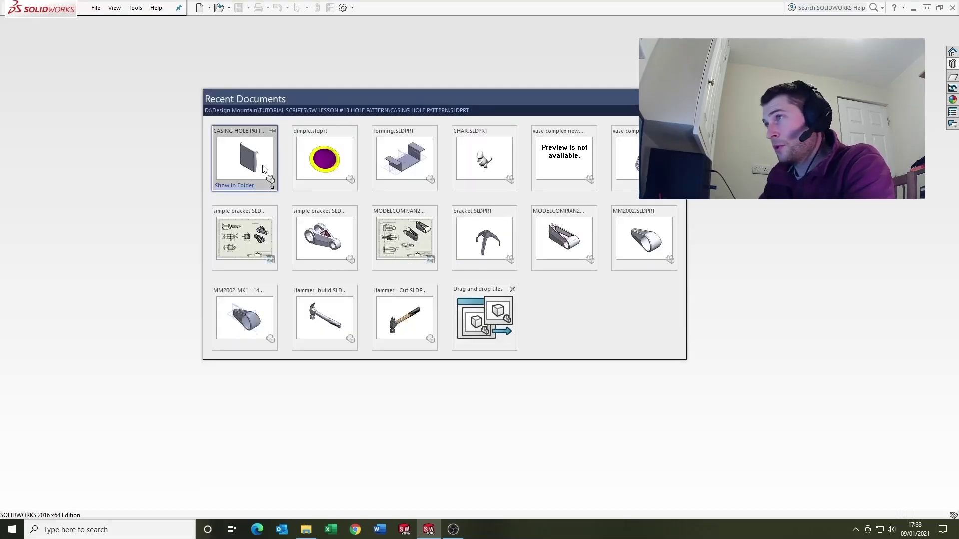
{"action": "left_click", "coordinate": [245, 158]}
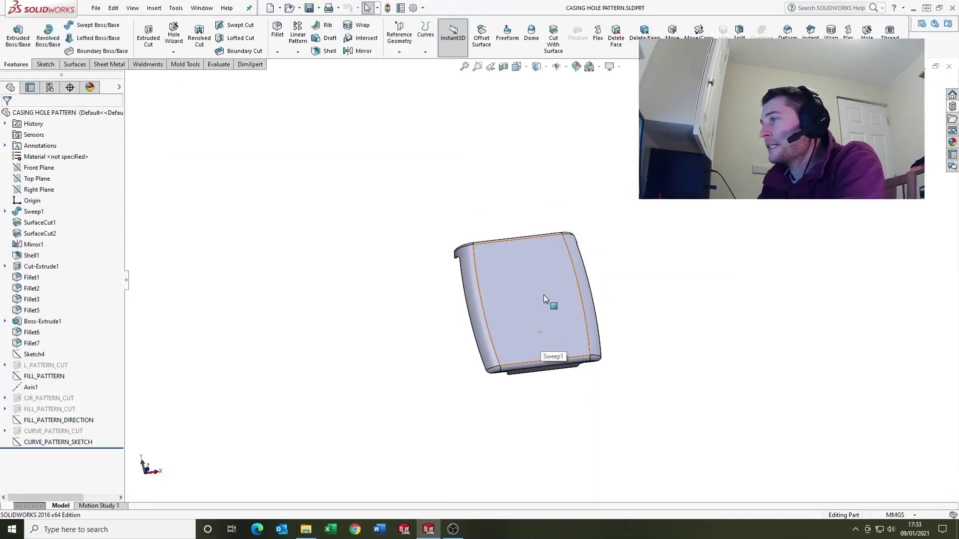
{"action": "scroll", "coordinate": [570, 286], "scroll_direction": "up", "scroll_amount": 3}
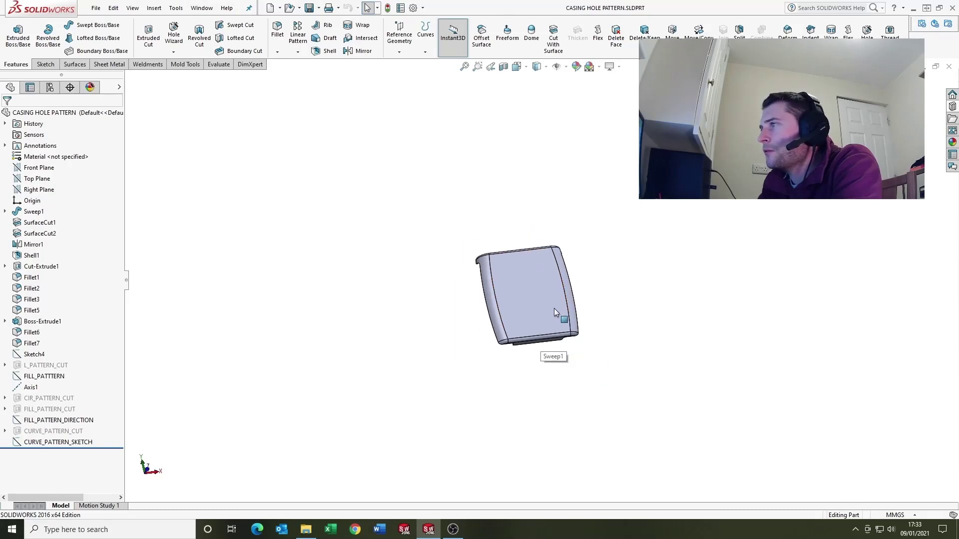
{"action": "scroll", "coordinate": [493, 264], "scroll_direction": "down", "scroll_amount": 7}
{"action": "scroll", "coordinate": [483, 256], "scroll_direction": "up", "scroll_amount": 1}
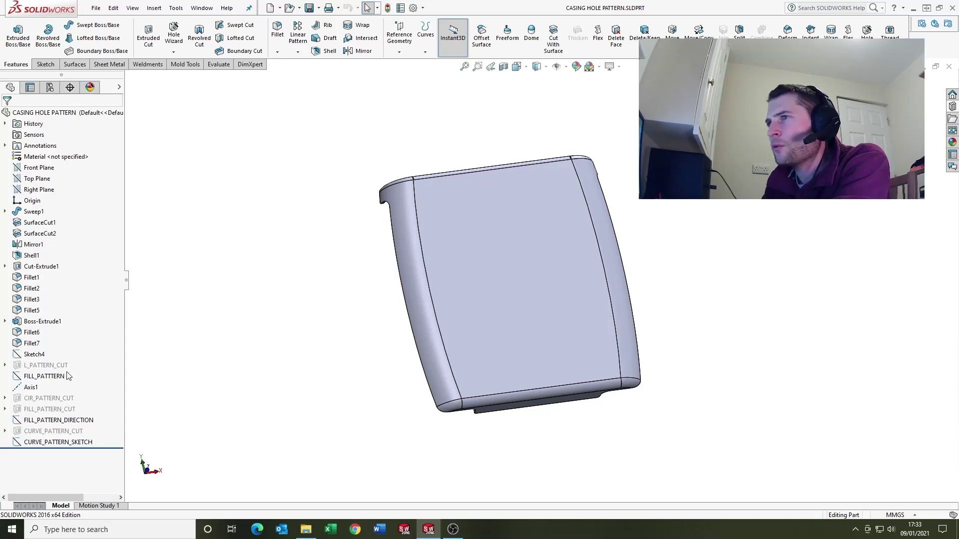
Unsuppress L_PATTERN_CUT to restore its single 5 mm hole and fit the part in view
{"action": "right_click", "coordinate": [44, 367]}
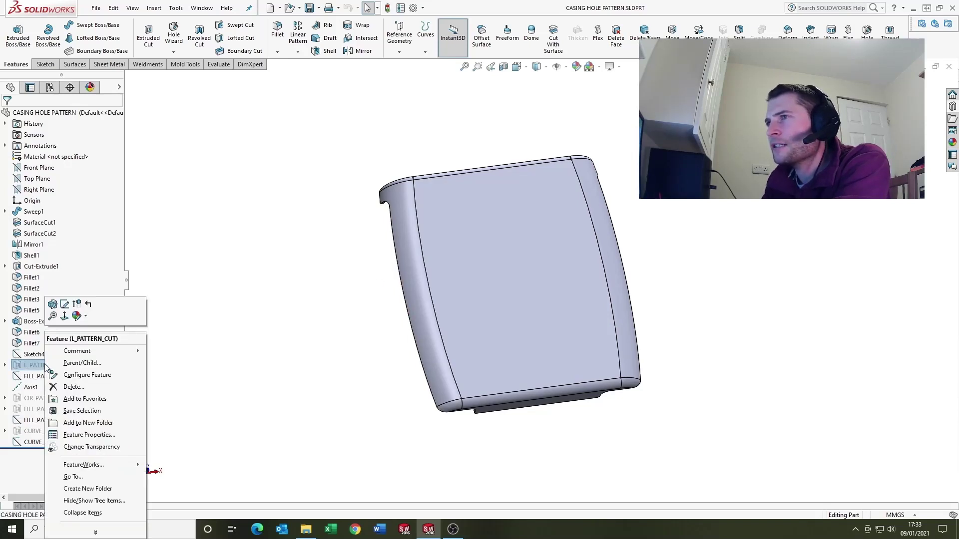
{"action": "left_click", "coordinate": [76, 305]}
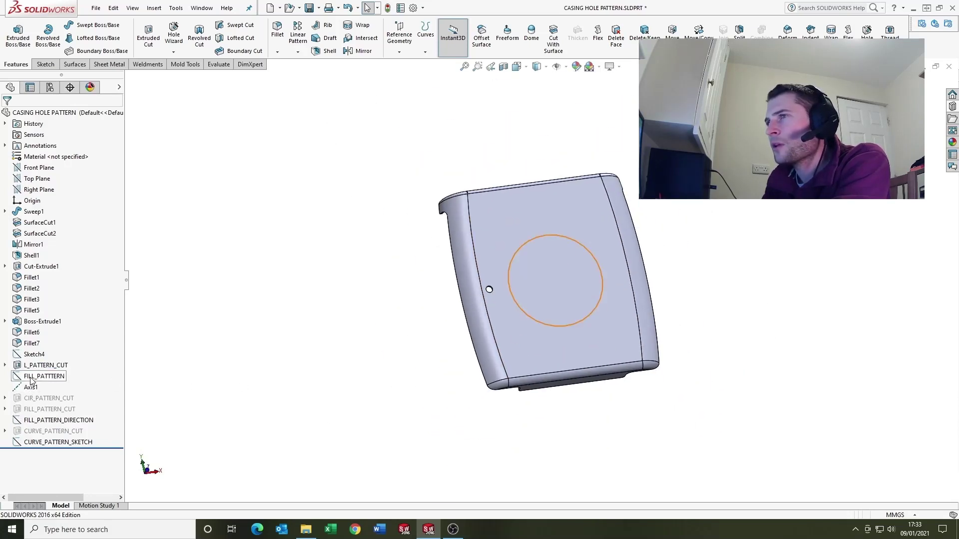
{"action": "left_click", "coordinate": [5, 365]}
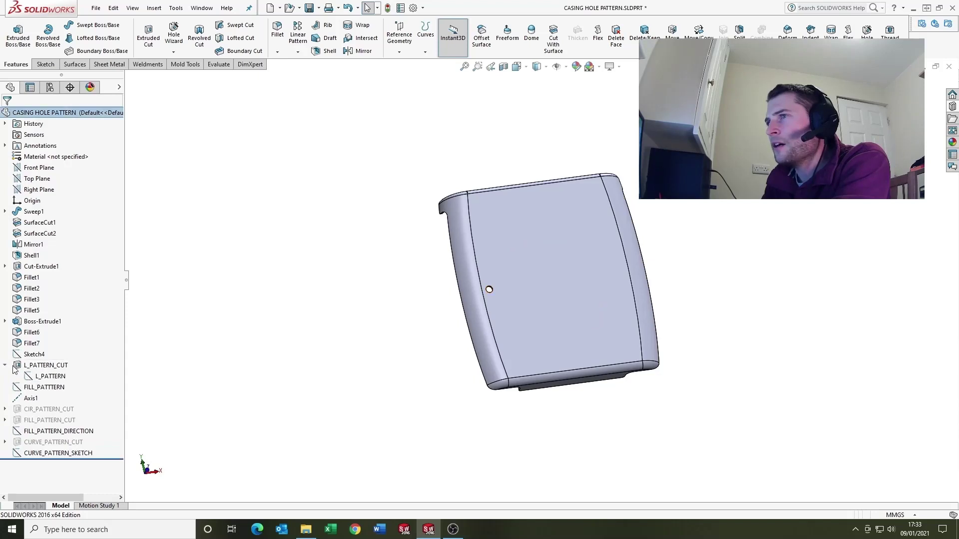
{"action": "right_click", "coordinate": [38, 377]}
{"action": "left_click", "coordinate": [223, 349]}
{"action": "key", "text": "f"}
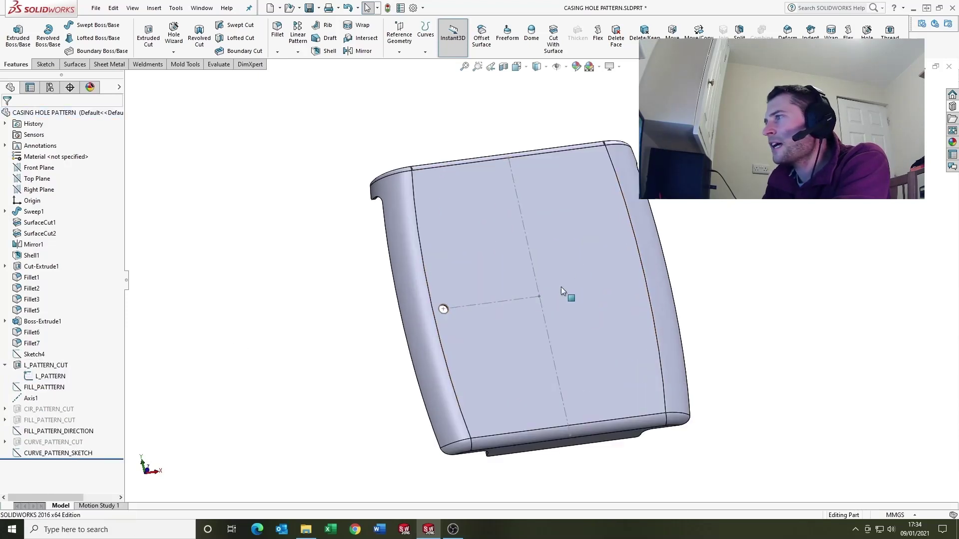
{"action": "scroll", "coordinate": [440, 306], "scroll_direction": "down", "scroll_amount": 2}
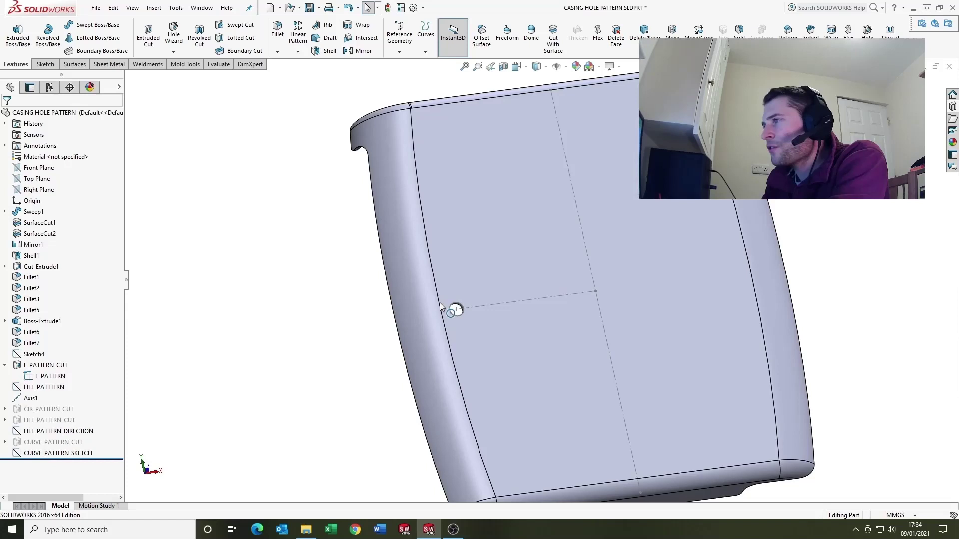
Review the L_PATTERN_CUT Ø5 through-all cut settings and accept them unchanged
{"action": "right_click", "coordinate": [44, 368]}
{"action": "left_click", "coordinate": [53, 308]}
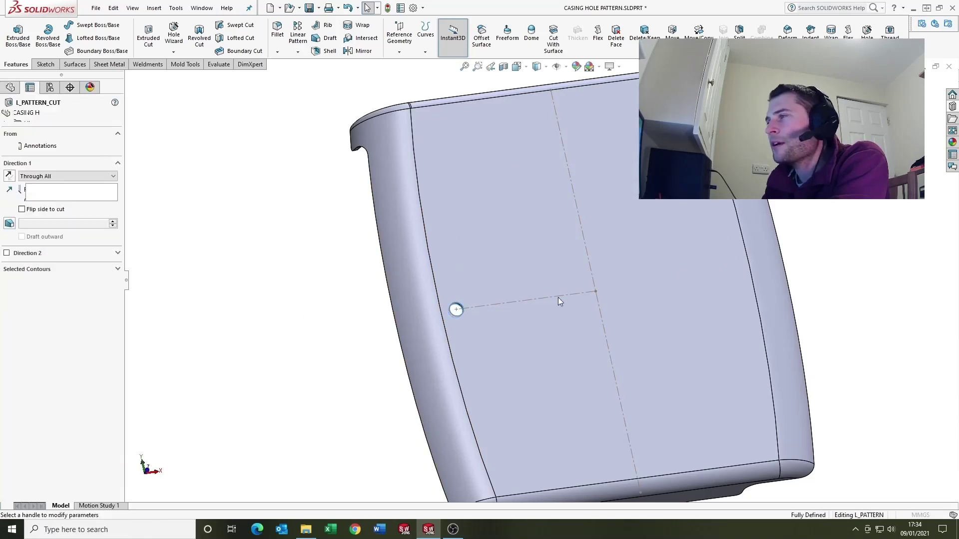
{"action": "scroll", "coordinate": [524, 295], "scroll_direction": "down", "scroll_amount": 2}
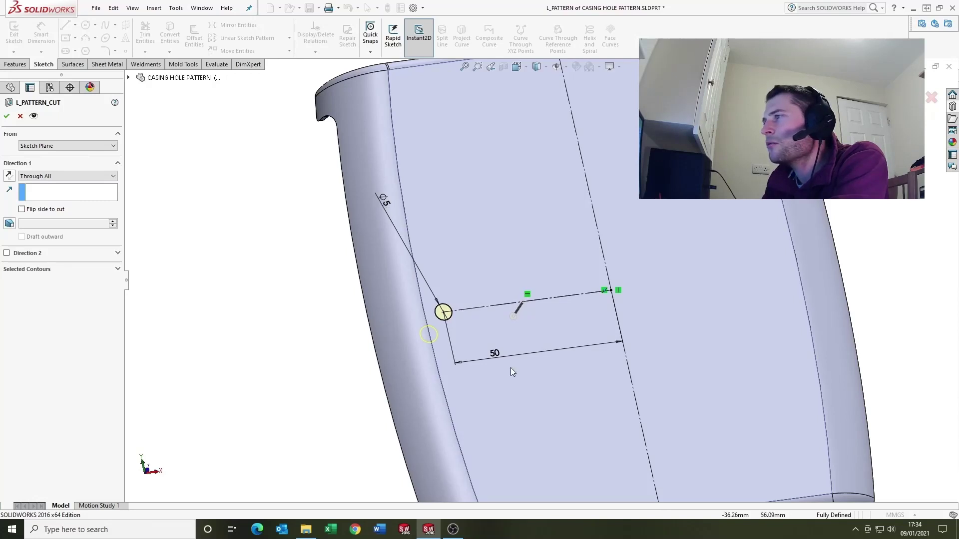
{"action": "scroll", "coordinate": [562, 314], "scroll_direction": "up", "scroll_amount": 1}
{"action": "scroll", "coordinate": [562, 282], "scroll_direction": "up", "scroll_amount": 1}
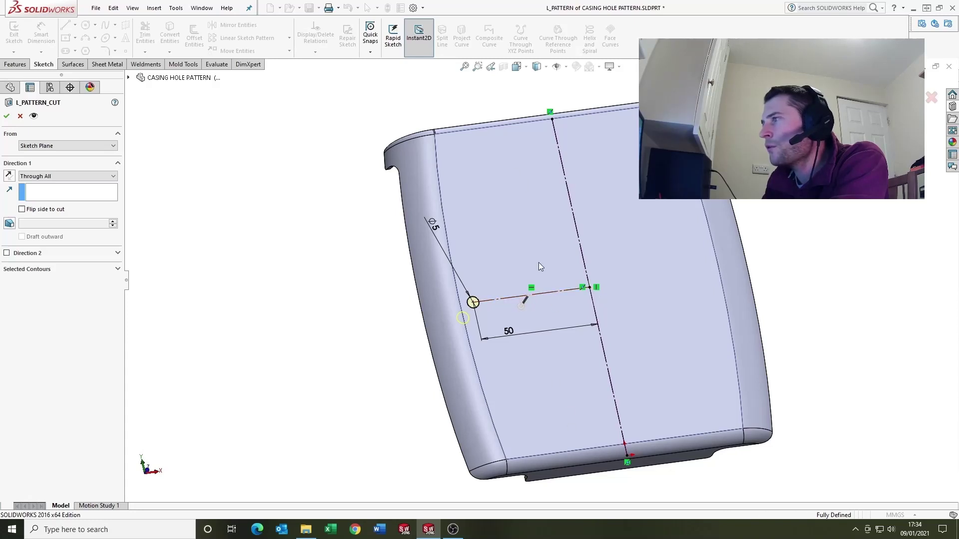
{"action": "left_click", "coordinate": [6, 115]}
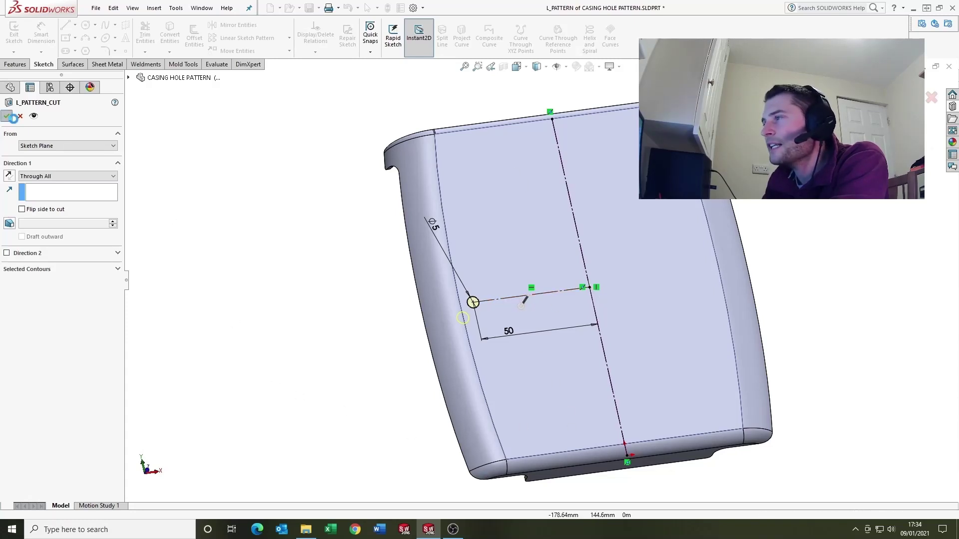
{"action": "scroll", "coordinate": [560, 274], "scroll_direction": "down", "scroll_amount": 2}
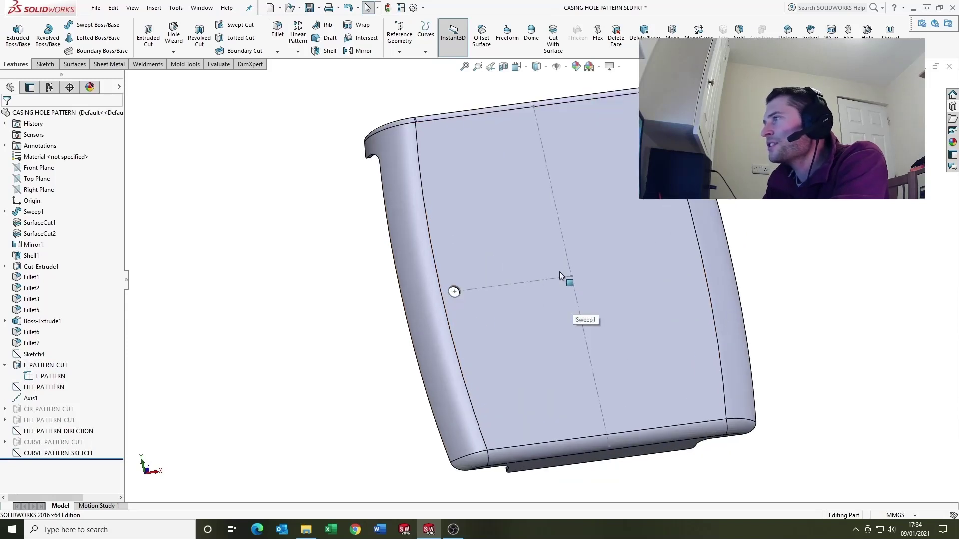
Create a linear pattern along the sketch line with 100/7 (14.28571429 mm) spacing
{"action": "left_click", "coordinate": [298, 36]}
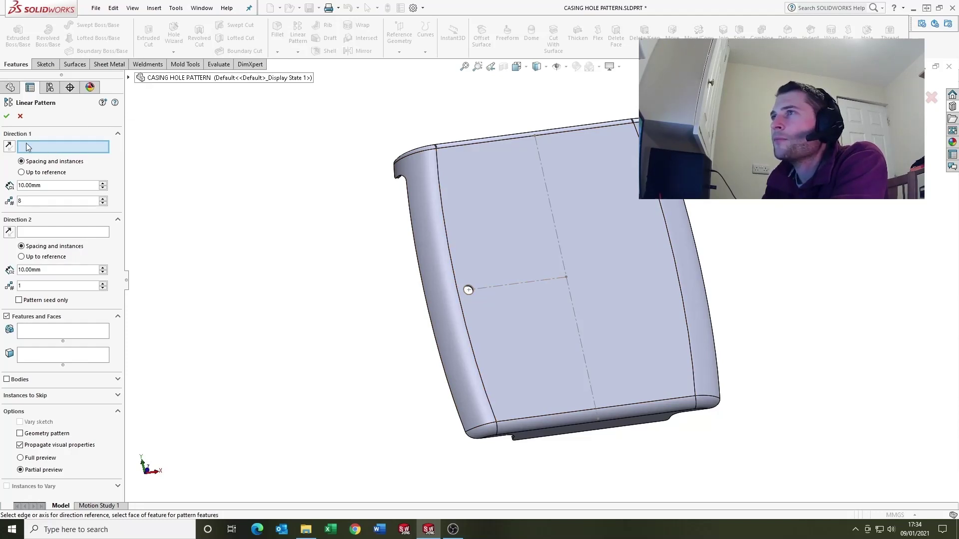
{"action": "left_click", "coordinate": [506, 283]}
{"action": "scroll", "coordinate": [596, 325], "scroll_direction": "down", "scroll_amount": 3}
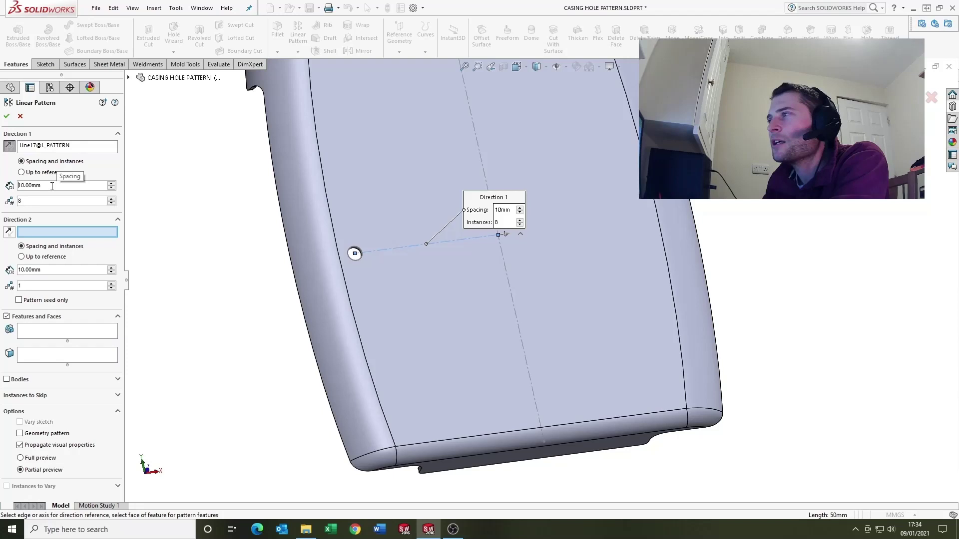
{"action": "left_click", "coordinate": [53, 185]}
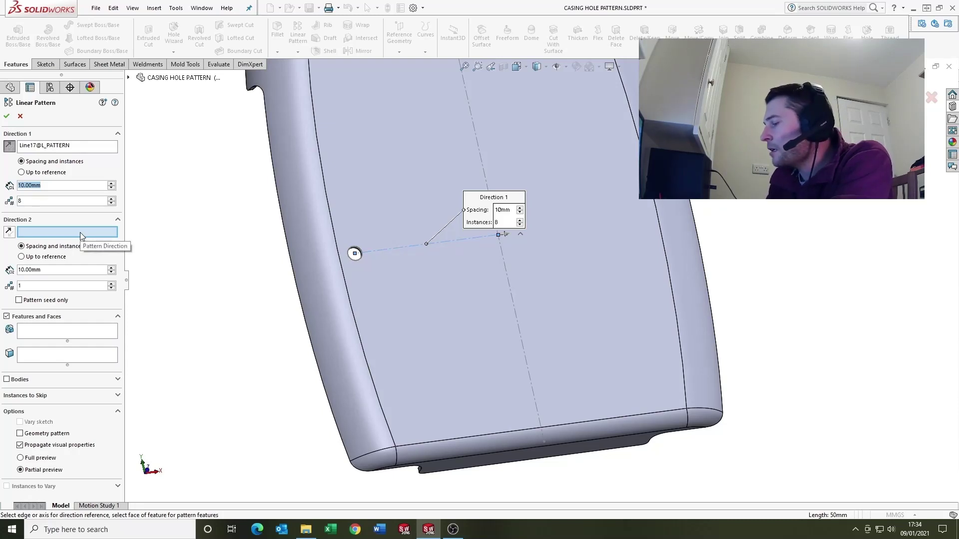
{"action": "type", "text": "100/"}
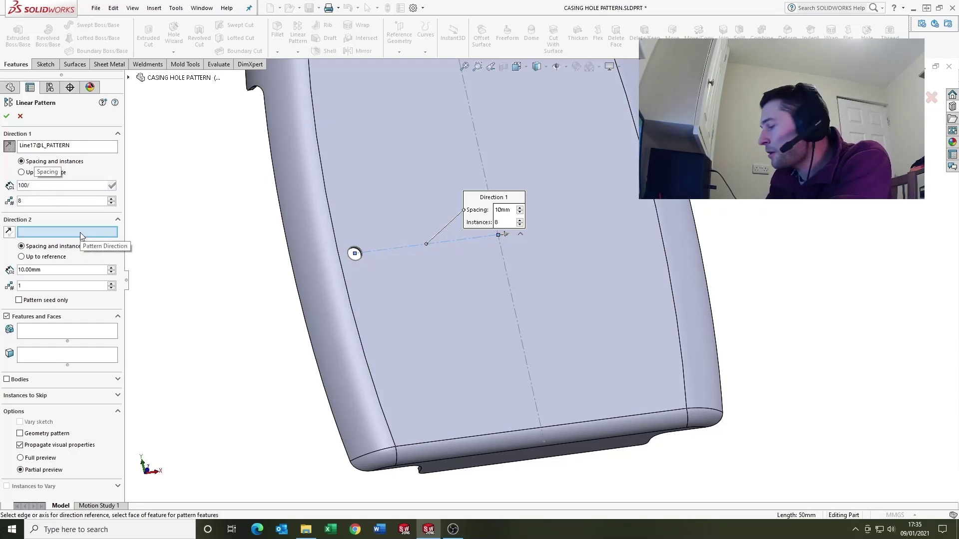
{"action": "type", "text": "7"}
{"action": "key", "text": "Return"}
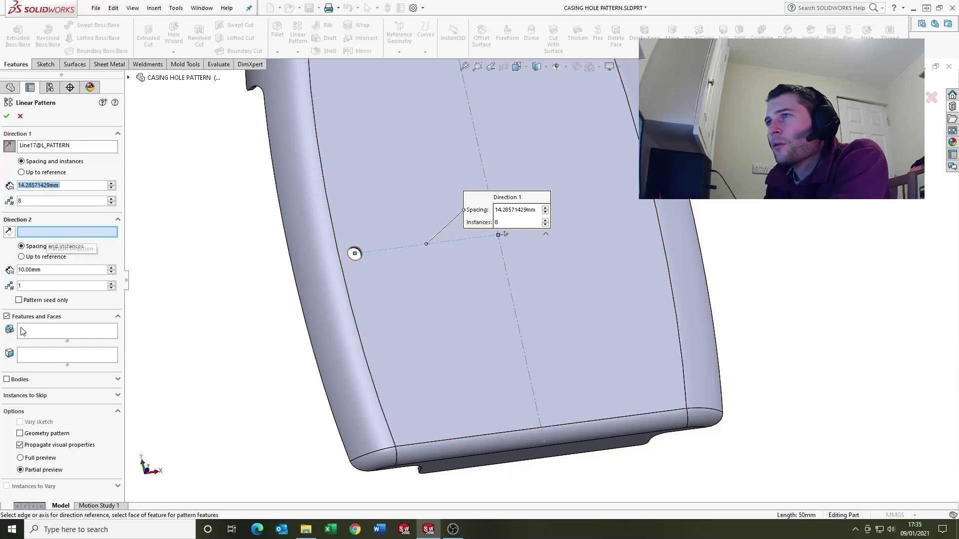
Add L_PATTERN_CUT as the feature to pattern and rotate to inspect the preview
{"action": "left_click", "coordinate": [36, 334]}
{"action": "scroll", "coordinate": [385, 237], "scroll_direction": "down", "scroll_amount": 5}
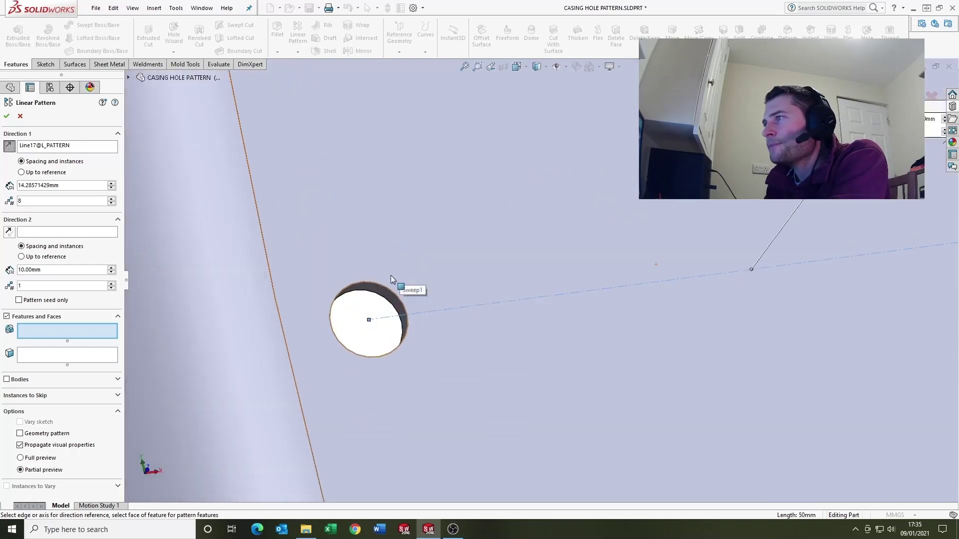
{"action": "left_click", "coordinate": [388, 286]}
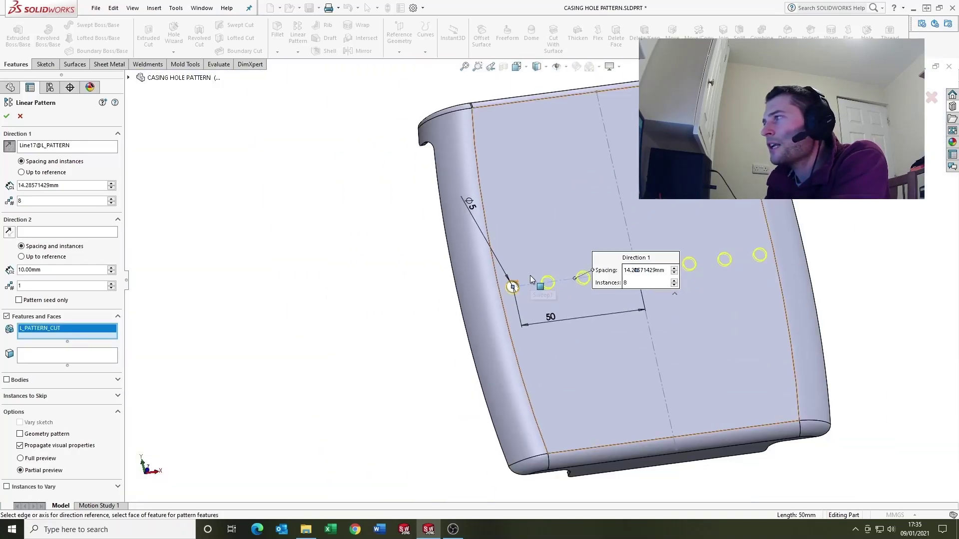
{"action": "middle_click_drag", "start_coordinate": [531, 279], "coordinate": [549, 312]}
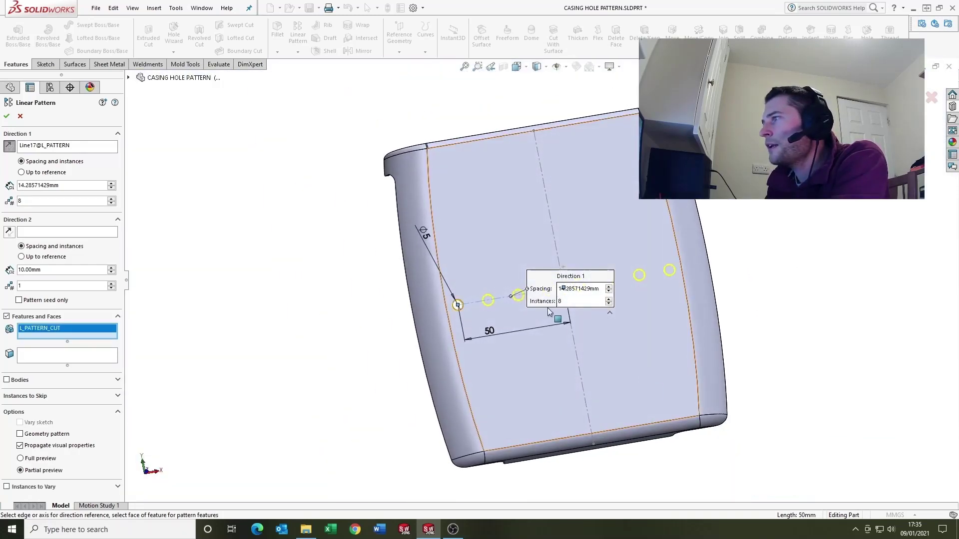
{"action": "scroll", "coordinate": [504, 299], "scroll_direction": "down", "scroll_amount": 4}
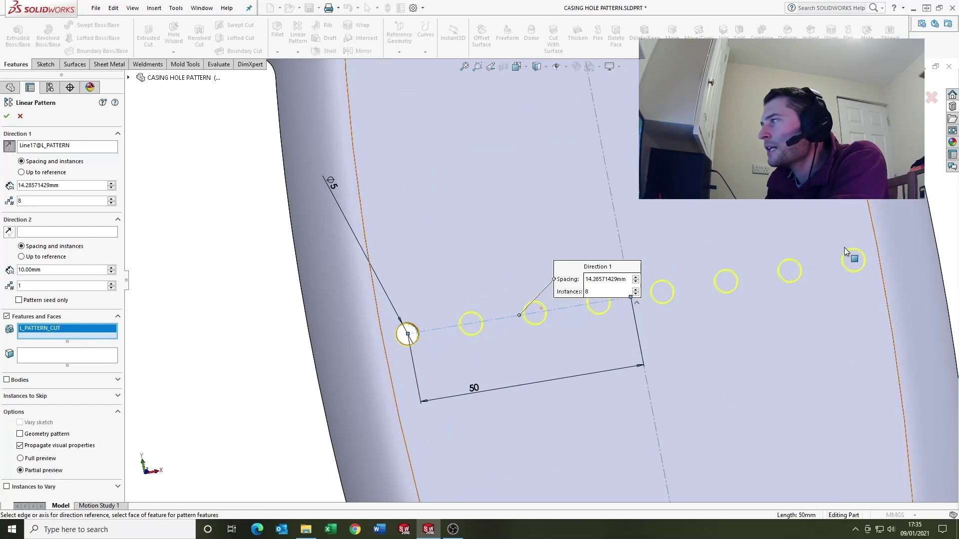
{"action": "middle_click_drag", "start_coordinate": [743, 302], "coordinate": [616, 294]}
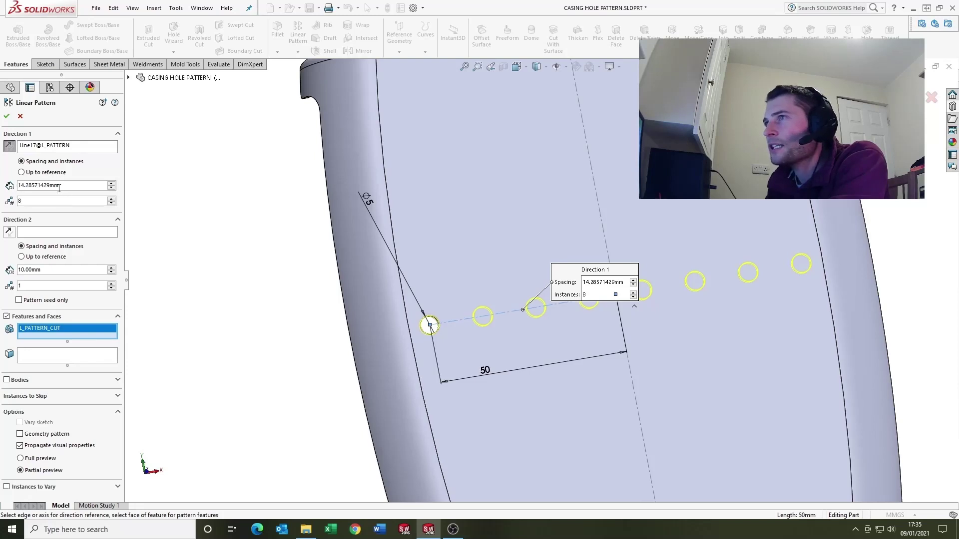
Try Up to reference at the sketch point, then revert to spacing with 8 instances
{"action": "left_click", "coordinate": [23, 172]}
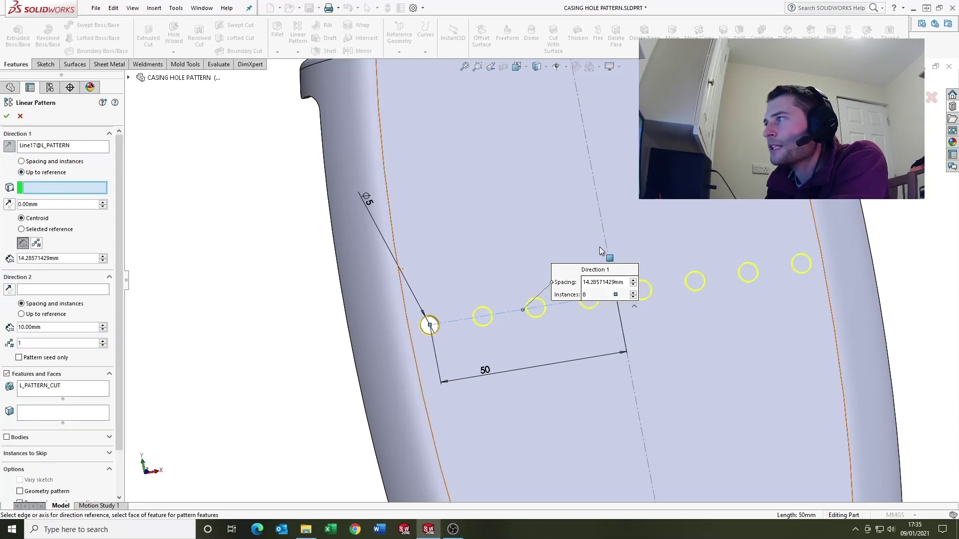
{"action": "scroll", "coordinate": [612, 295], "scroll_direction": "down", "scroll_amount": 2}
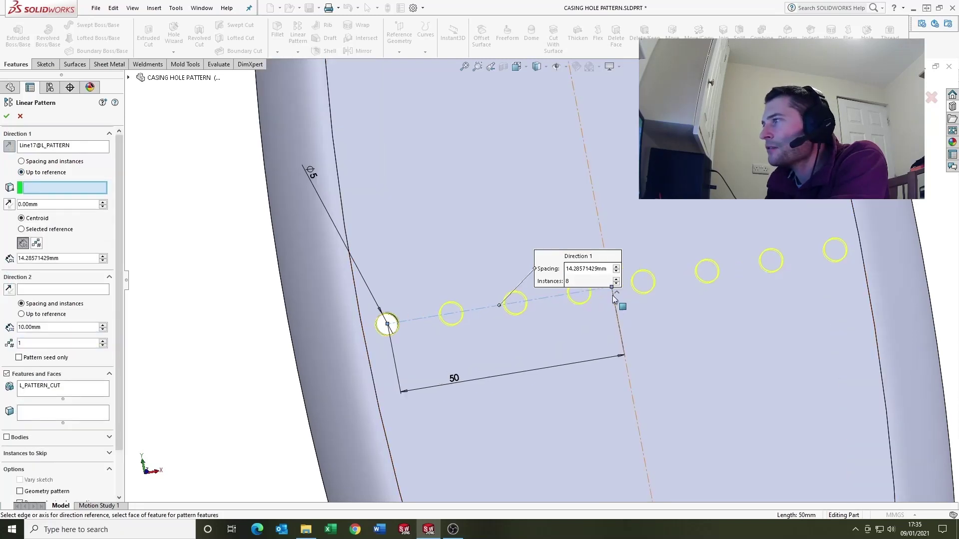
{"action": "scroll", "coordinate": [612, 296], "scroll_direction": "down", "scroll_amount": 2}
{"action": "left_click", "coordinate": [594, 284]}
{"action": "scroll", "coordinate": [555, 326], "scroll_direction": "up", "scroll_amount": 3}
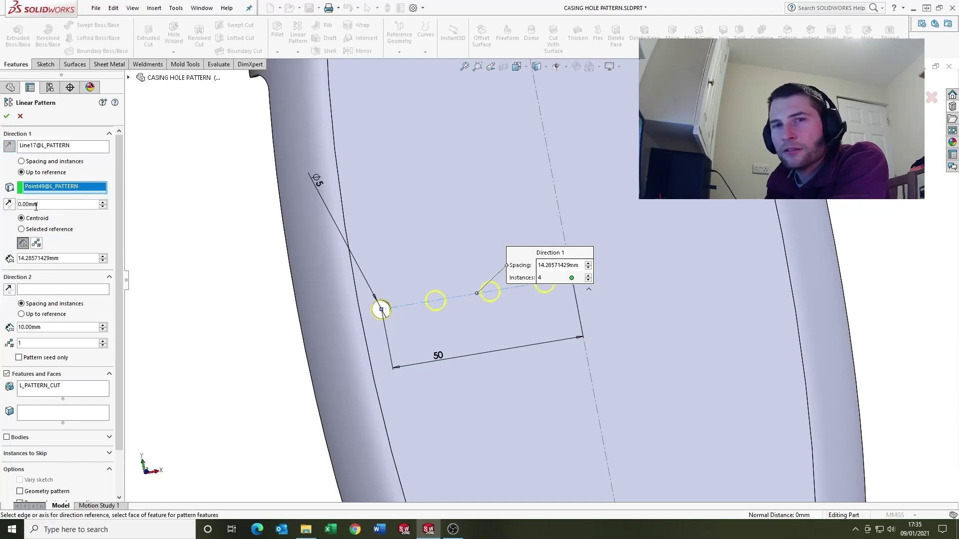
{"action": "left_click", "coordinate": [21, 161]}
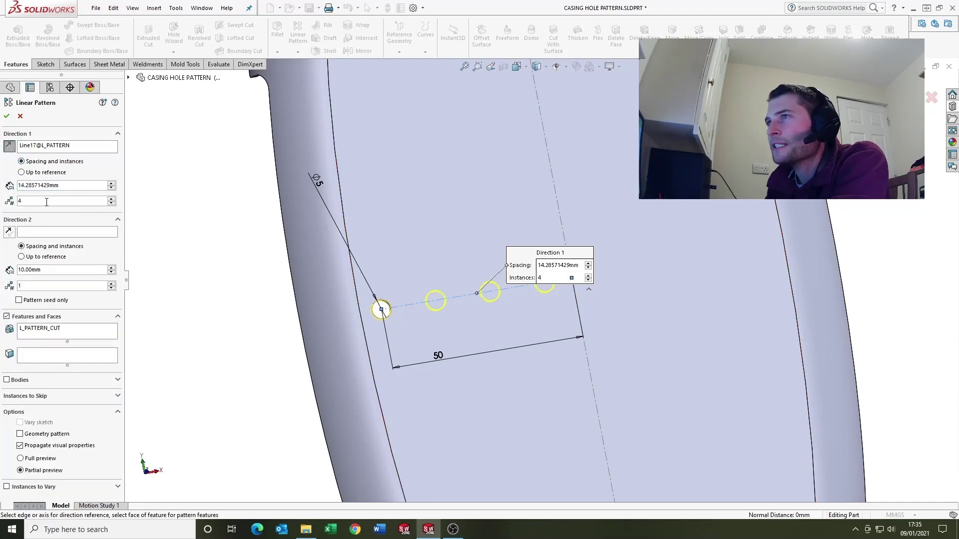
{"action": "type", "text": "8"}
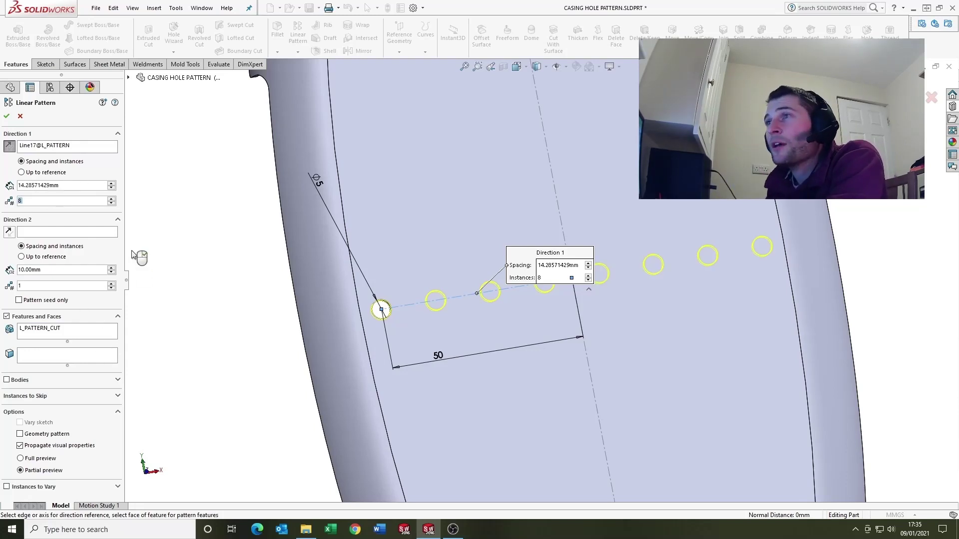
{"action": "left_click", "coordinate": [39, 232]}
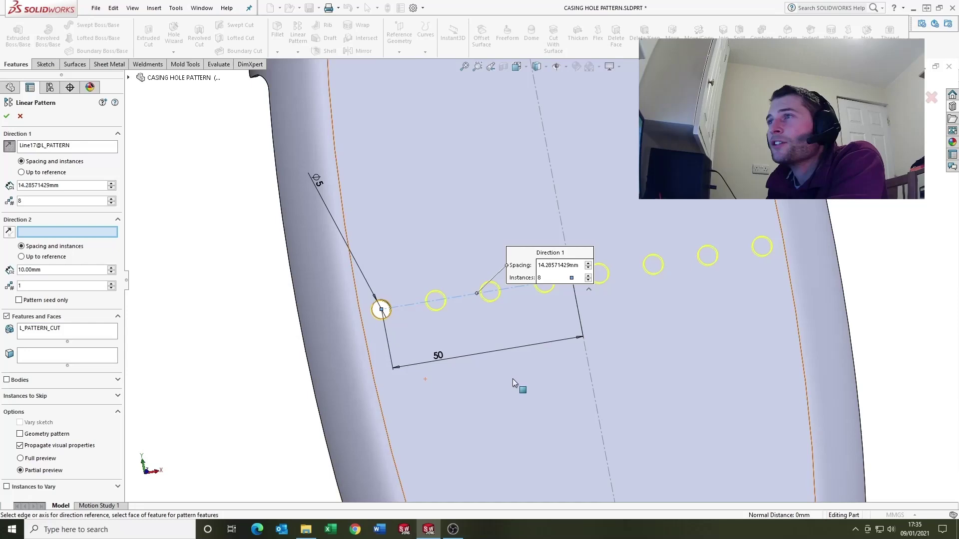
{"action": "scroll", "coordinate": [550, 364], "scroll_direction": "up", "scroll_amount": 3}
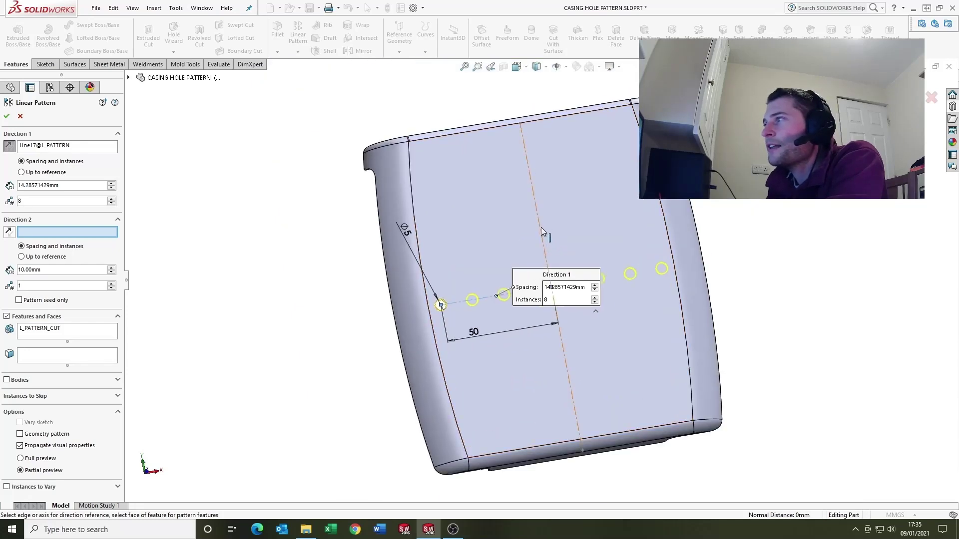
Set Direction 2 along Line15 with 4 instances at 10.00 mm, comparing the seed-only preview
{"action": "left_click", "coordinate": [541, 230]}
{"action": "scroll", "coordinate": [597, 341], "scroll_direction": "down", "scroll_amount": 3}
{"action": "scroll", "coordinate": [604, 294], "scroll_direction": "up", "scroll_amount": 4}
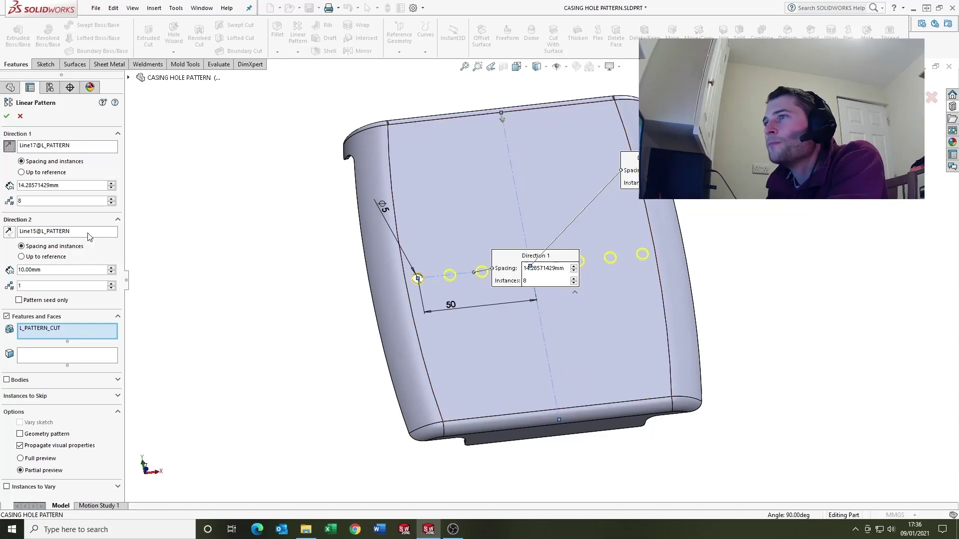
{"action": "left_click", "coordinate": [111, 283]}
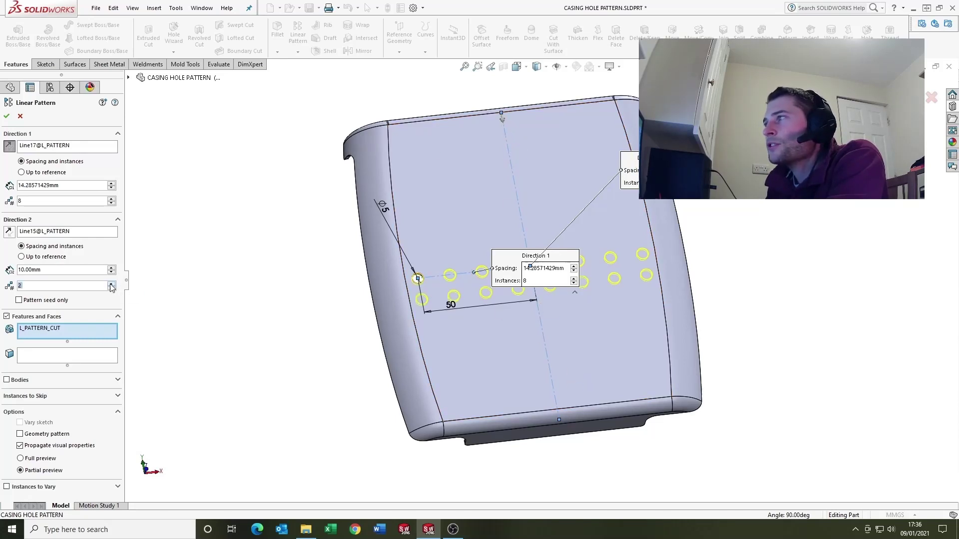
{"action": "left_click", "coordinate": [111, 283]}
{"action": "left_click", "coordinate": [111, 283]}
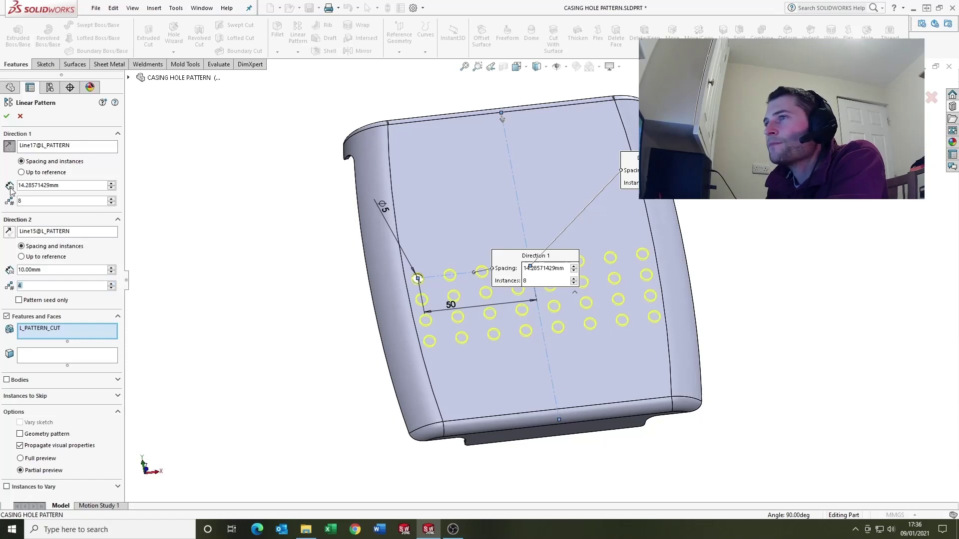
{"action": "left_click", "coordinate": [19, 300]}
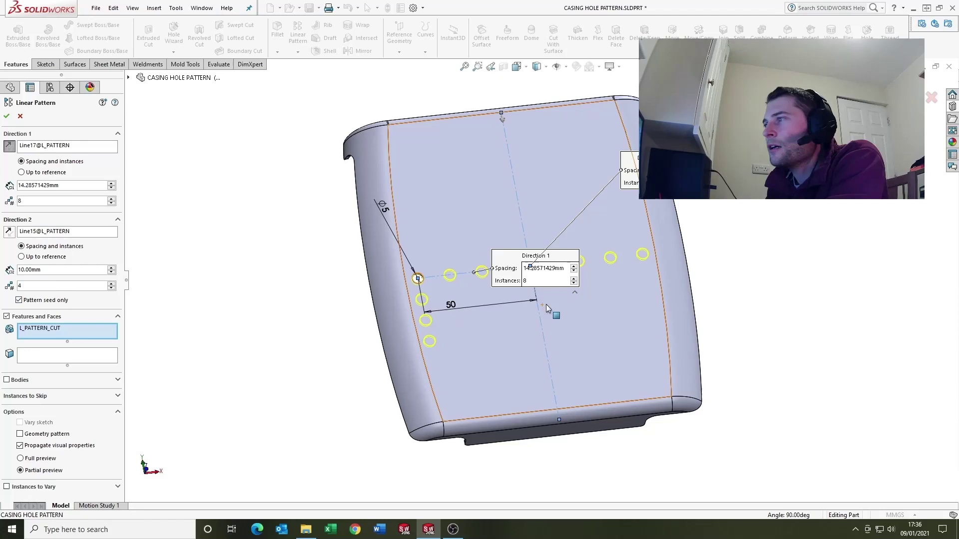
{"action": "scroll", "coordinate": [464, 265], "scroll_direction": "down", "scroll_amount": 3}
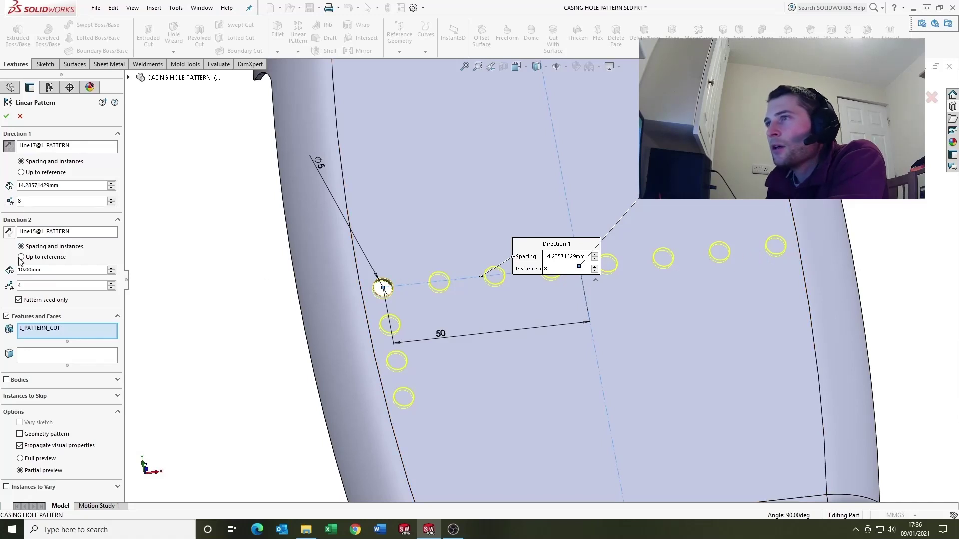
{"action": "left_click", "coordinate": [20, 301]}
{"action": "key", "text": "z"}
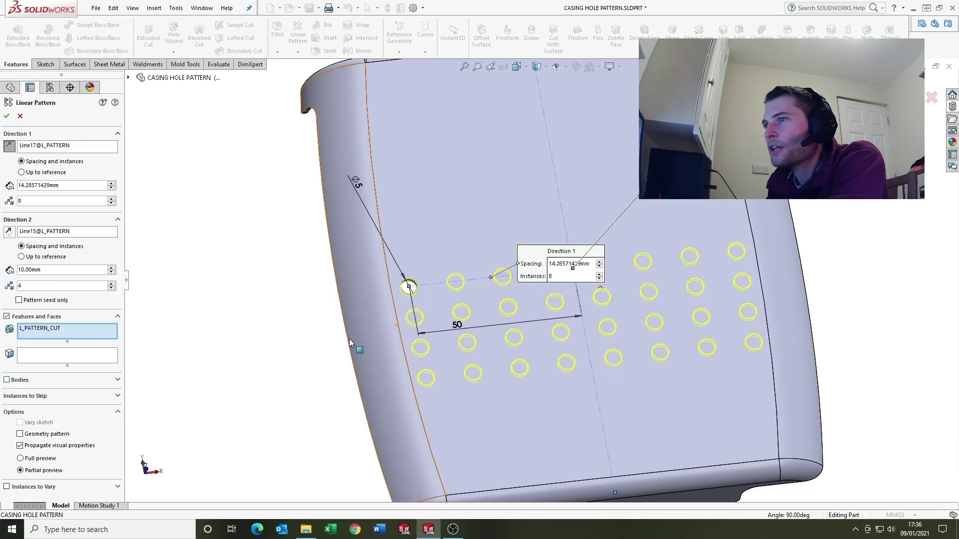
Skip instances (3, 2) and (4, 2) and accept the pattern as LPattern1
{"action": "left_click", "coordinate": [118, 396]}
{"action": "scroll", "coordinate": [508, 307], "scroll_direction": "down", "scroll_amount": 2}
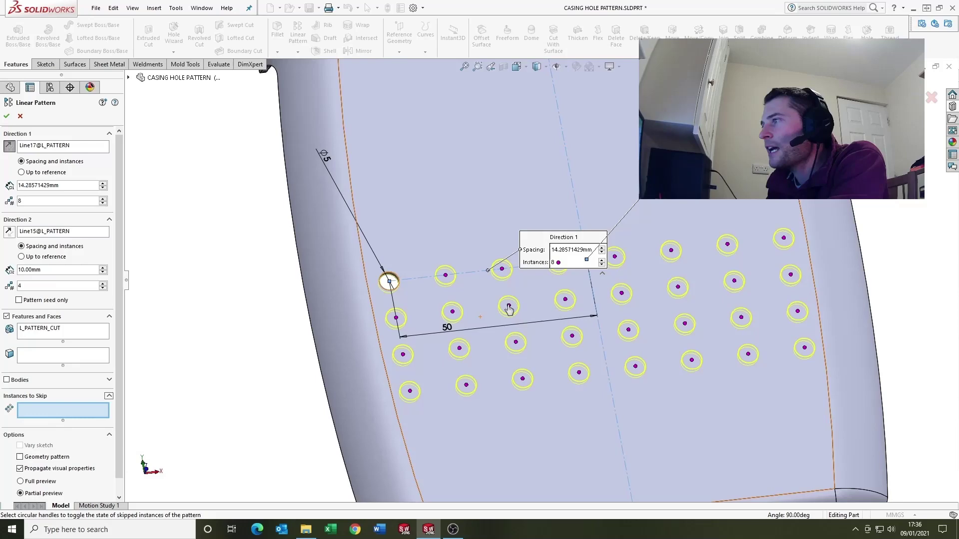
{"action": "left_click", "coordinate": [508, 307]}
{"action": "left_click", "coordinate": [565, 299]}
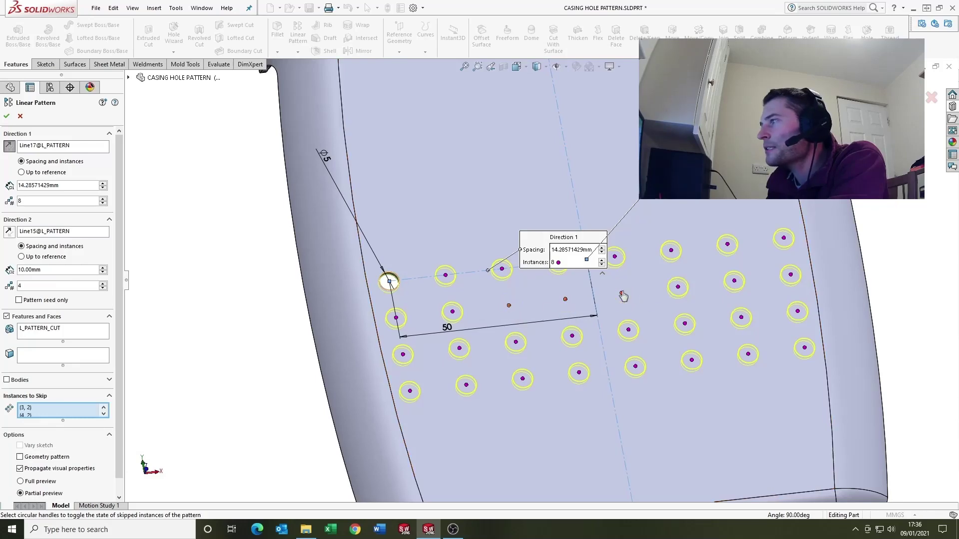
{"action": "scroll", "coordinate": [622, 295], "scroll_direction": "up", "scroll_amount": 1}
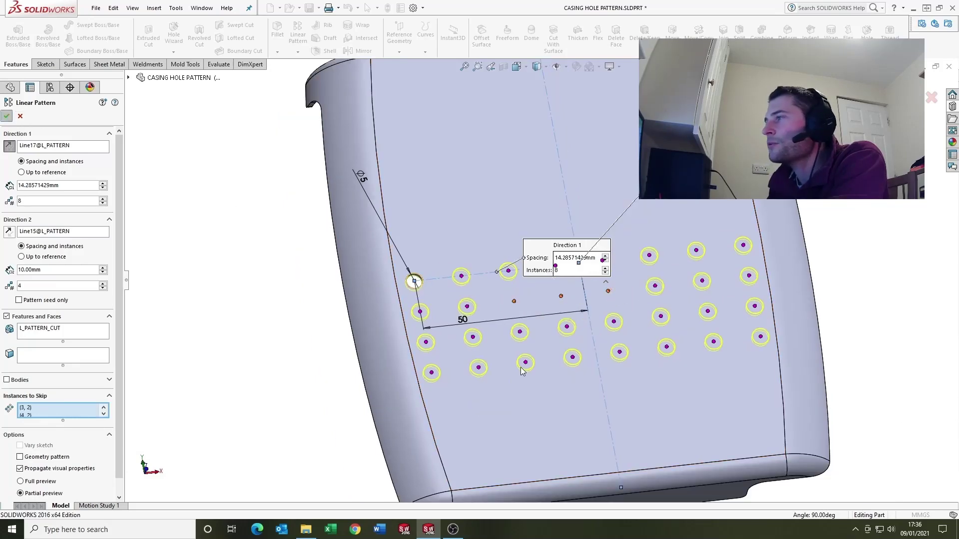
{"action": "key", "text": "Return"}
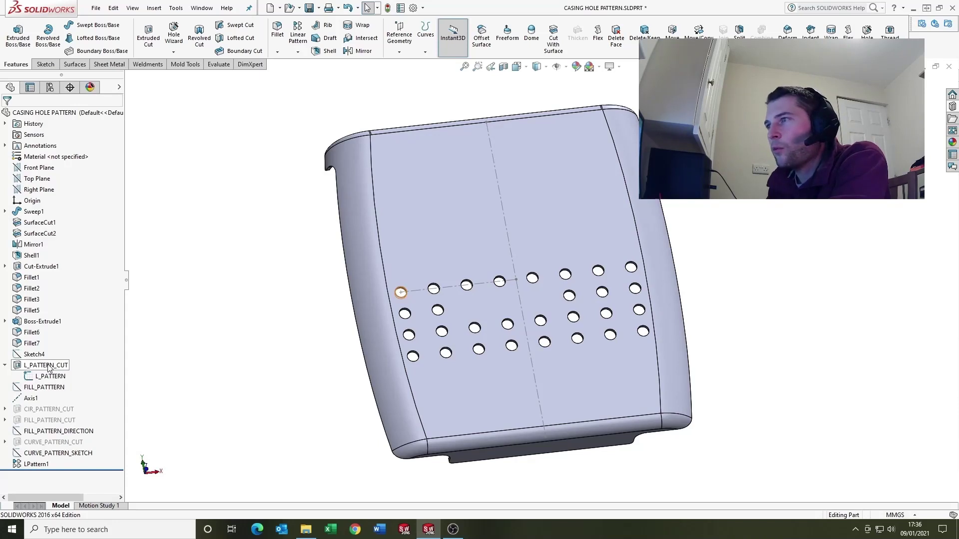
Suppress LPattern1 and L_PATTERN_CUT and hide the L_PATTERN sketch
{"action": "right_click", "coordinate": [36, 463]}
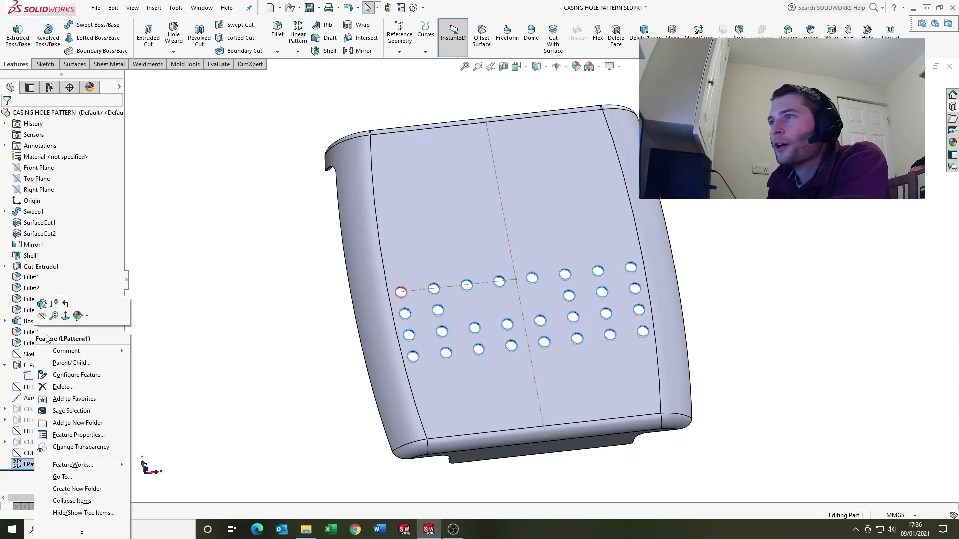
{"action": "left_click", "coordinate": [54, 303]}
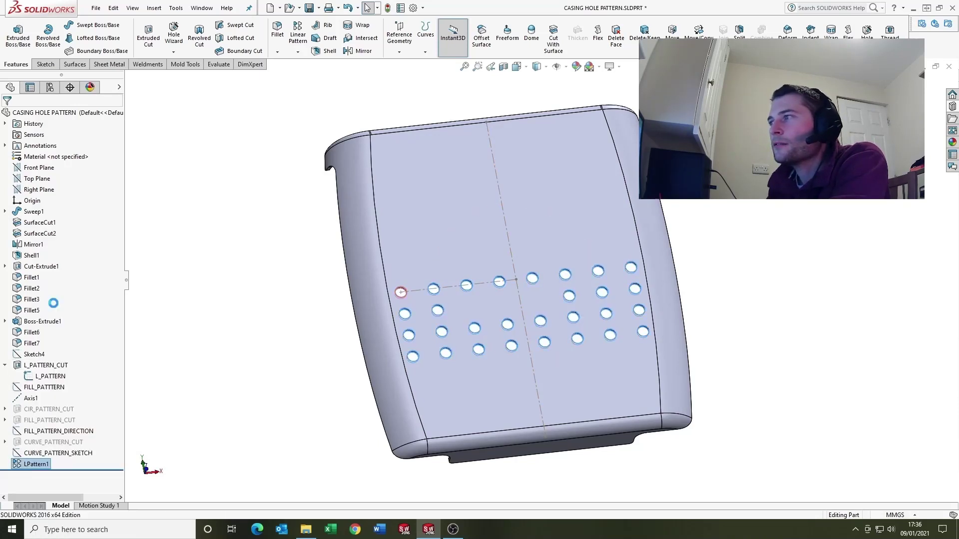
{"action": "right_click", "coordinate": [40, 369]}
{"action": "left_click", "coordinate": [75, 304]}
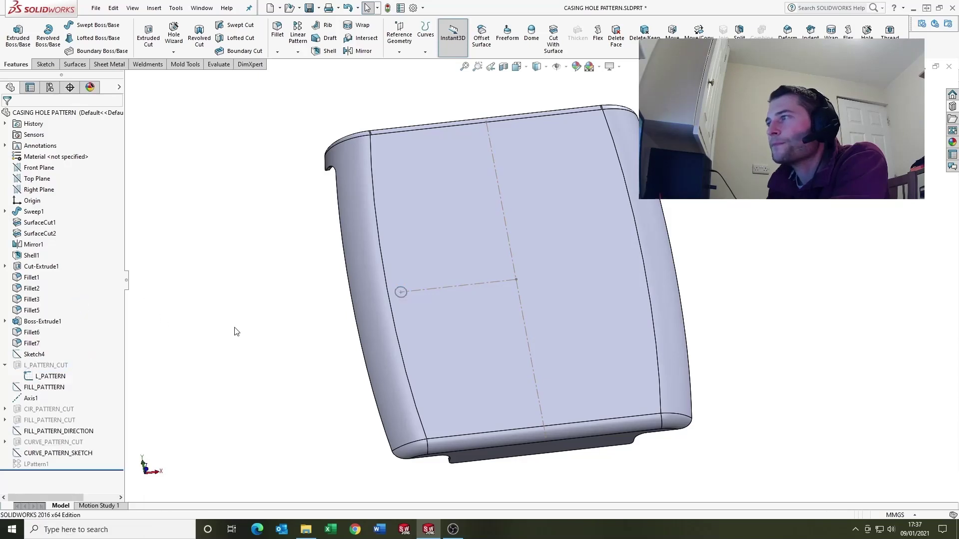
{"action": "right_click", "coordinate": [45, 376]}
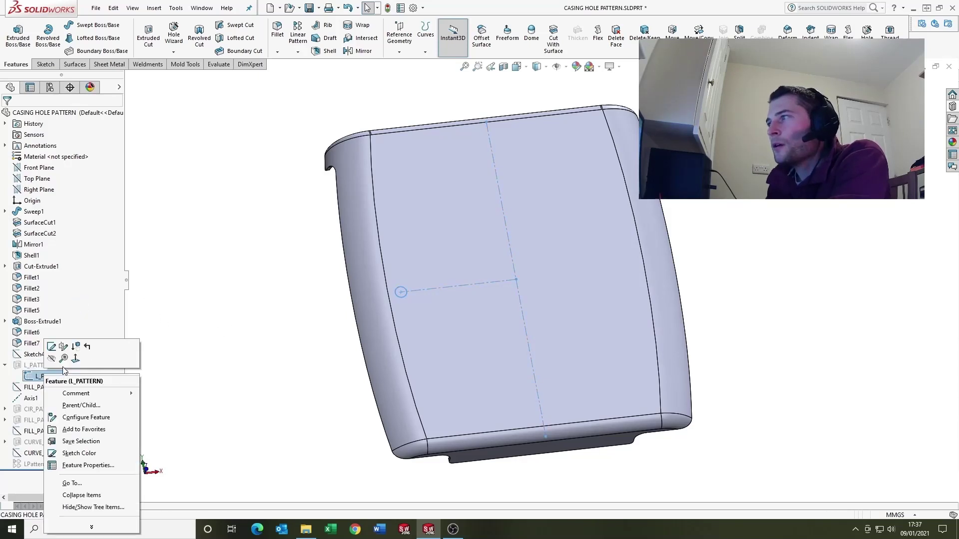
{"action": "left_click", "coordinate": [53, 357]}
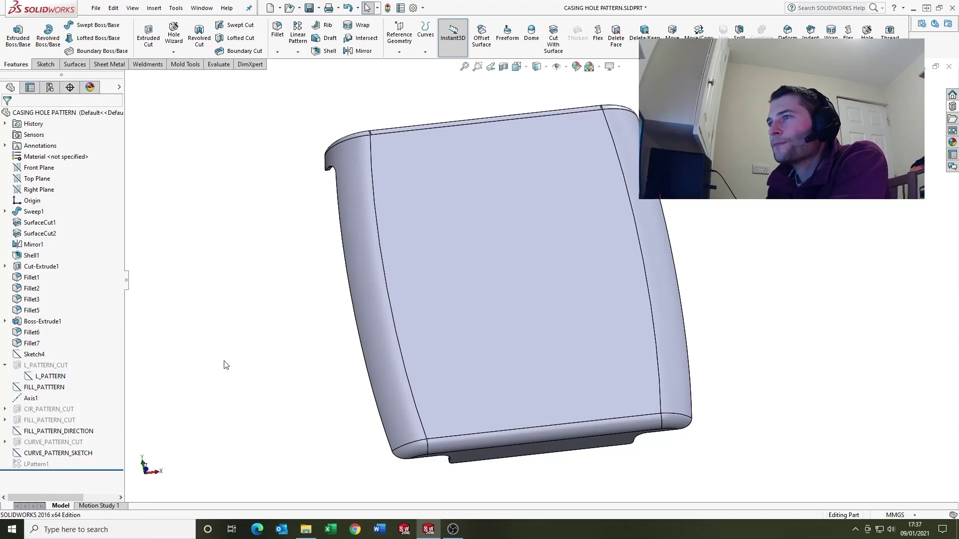
Unsuppress CIR_PATTERN_CUT's five-hole column and turn on axes to display Axis1
{"action": "right_click", "coordinate": [45, 409]}
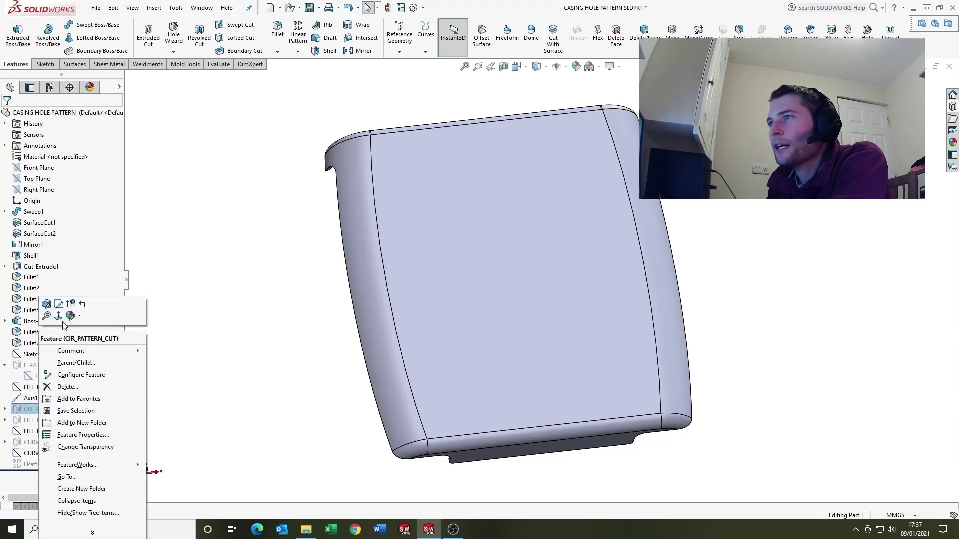
{"action": "left_click", "coordinate": [71, 304]}
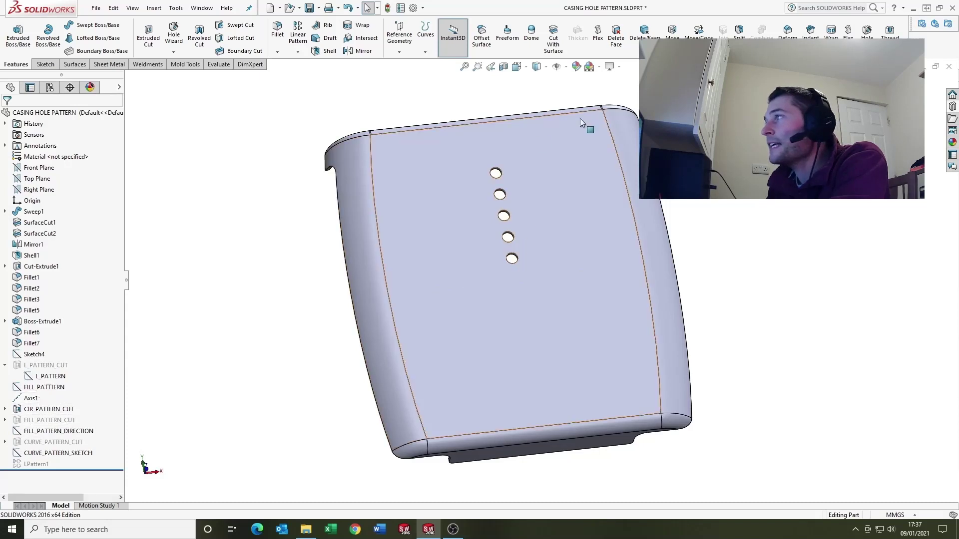
{"action": "left_click", "coordinate": [564, 67]}
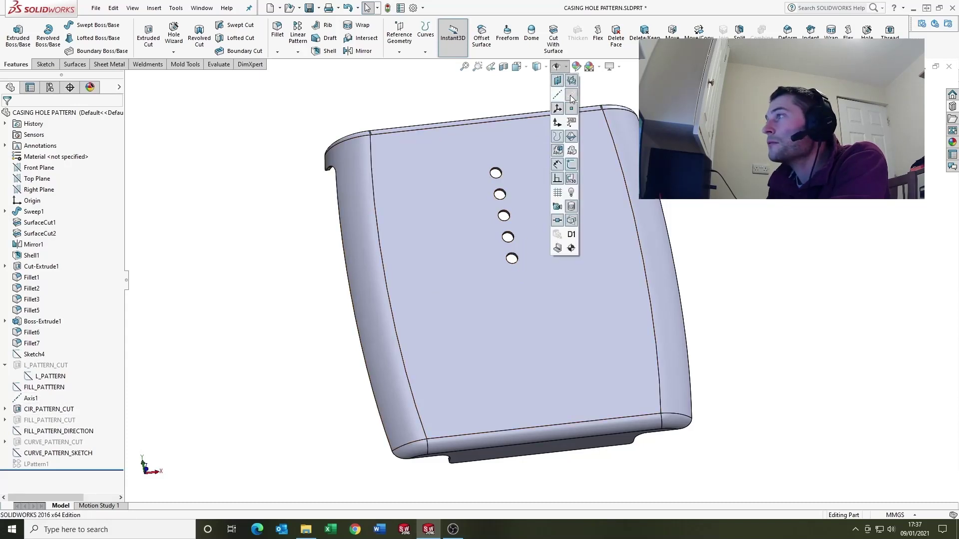
{"action": "left_click", "coordinate": [557, 94]}
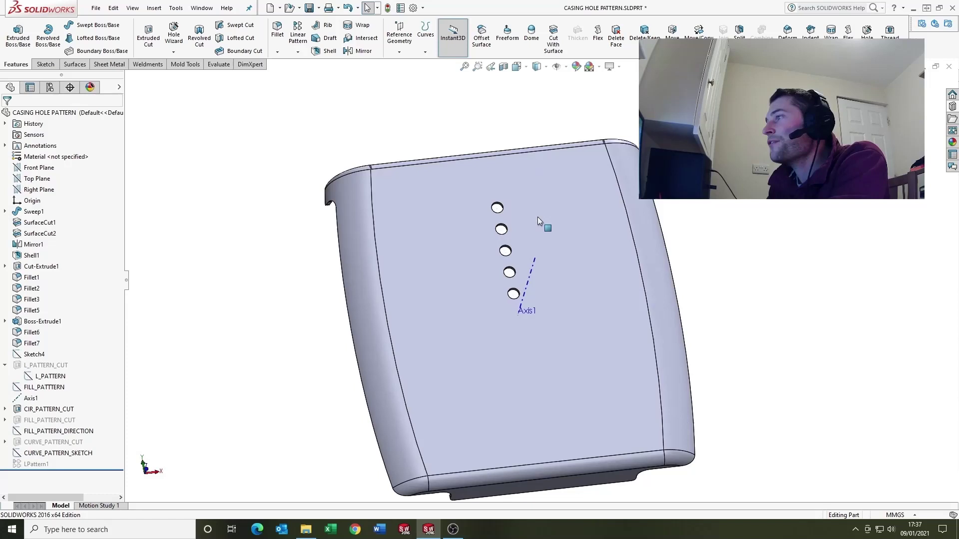
{"action": "scroll", "coordinate": [499, 324], "scroll_direction": "down", "scroll_amount": 3}
{"action": "scroll", "coordinate": [466, 445], "scroll_direction": "up", "scroll_amount": 5}
{"action": "scroll", "coordinate": [508, 292], "scroll_direction": "down", "scroll_amount": 5}
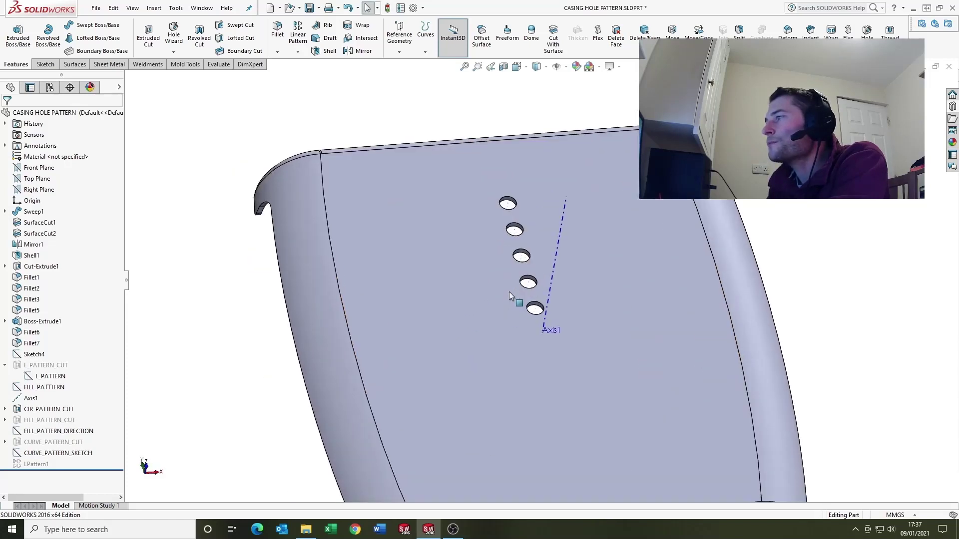
{"action": "scroll", "coordinate": [477, 303], "scroll_direction": "up", "scroll_amount": 2}
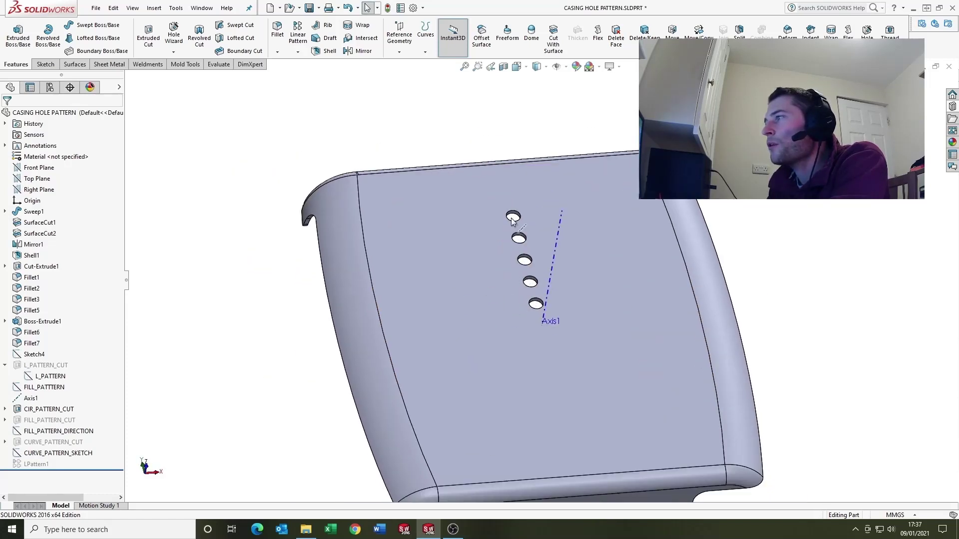
{"action": "left_click", "coordinate": [567, 325]}
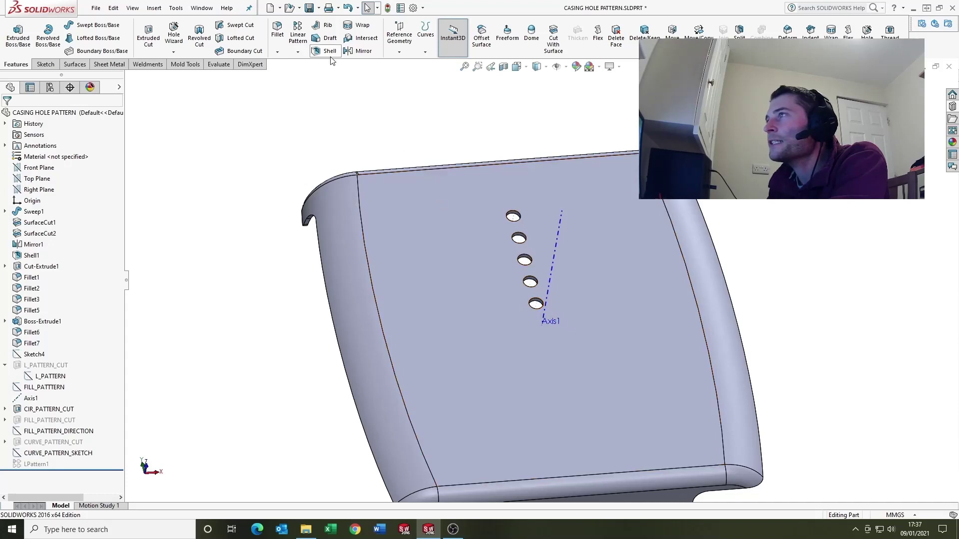
{"action": "left_click", "coordinate": [299, 52]}
Start a circular pattern around Axis1 repeating the CIR_PATTERN_CUT holes
{"action": "left_click", "coordinate": [324, 76]}
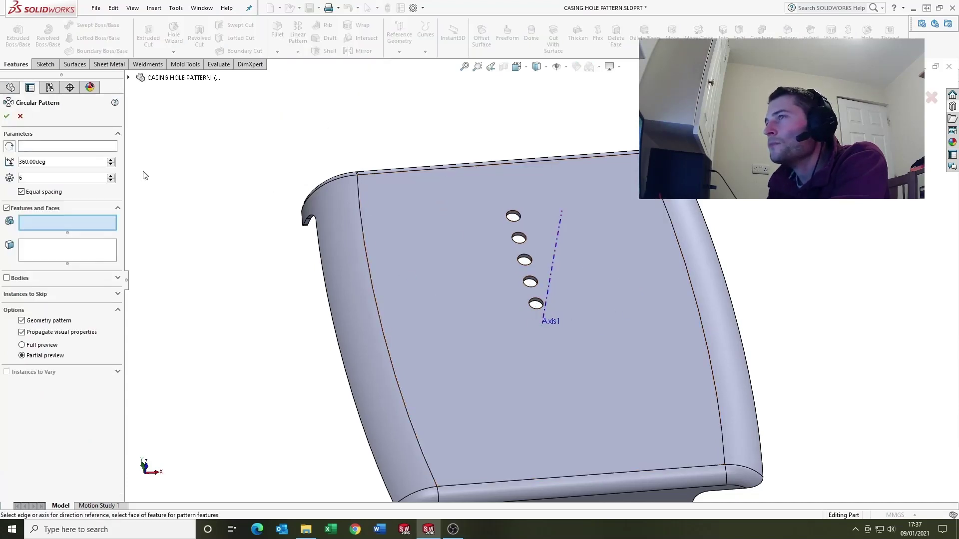
{"action": "left_click", "coordinate": [51, 145]}
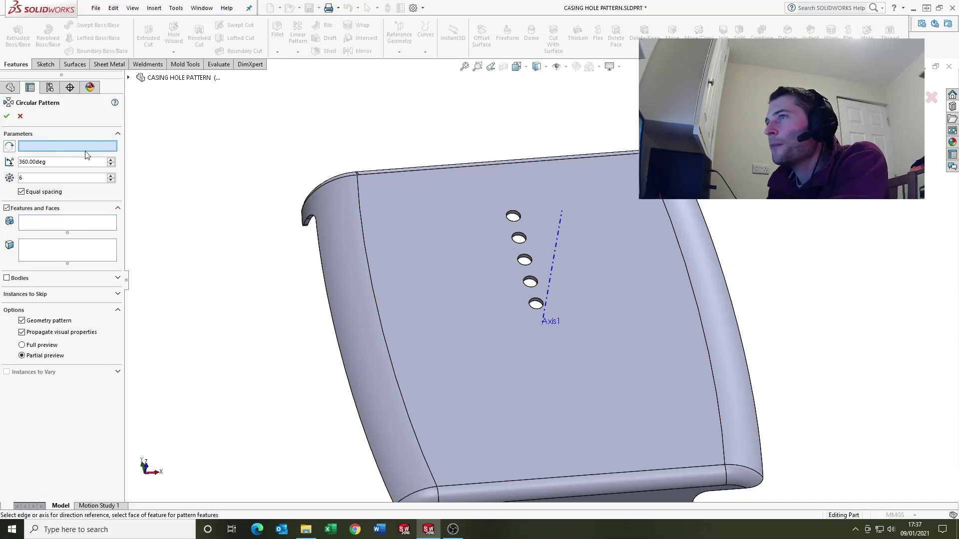
{"action": "left_click", "coordinate": [555, 243]}
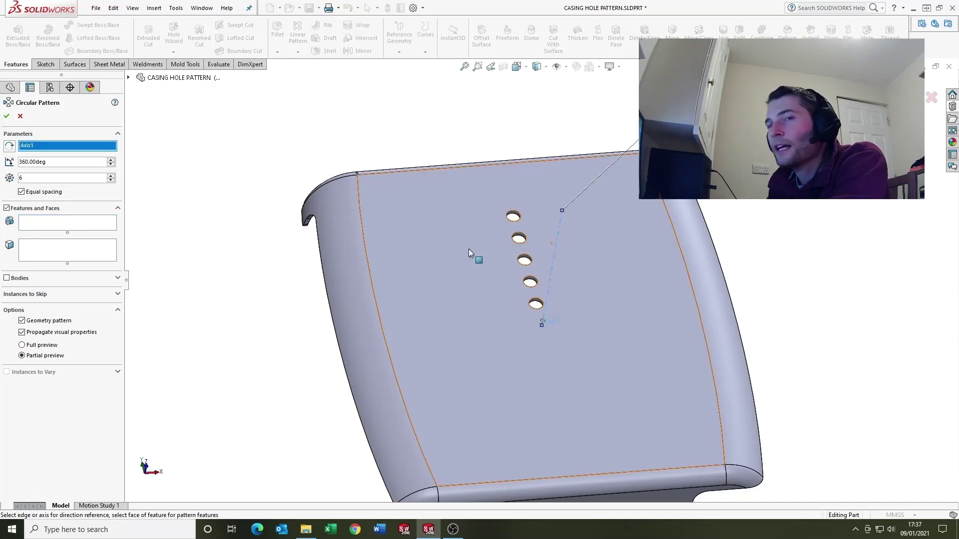
{"action": "left_click", "coordinate": [39, 230]}
{"action": "scroll", "coordinate": [520, 220], "scroll_direction": "down", "scroll_amount": 5}
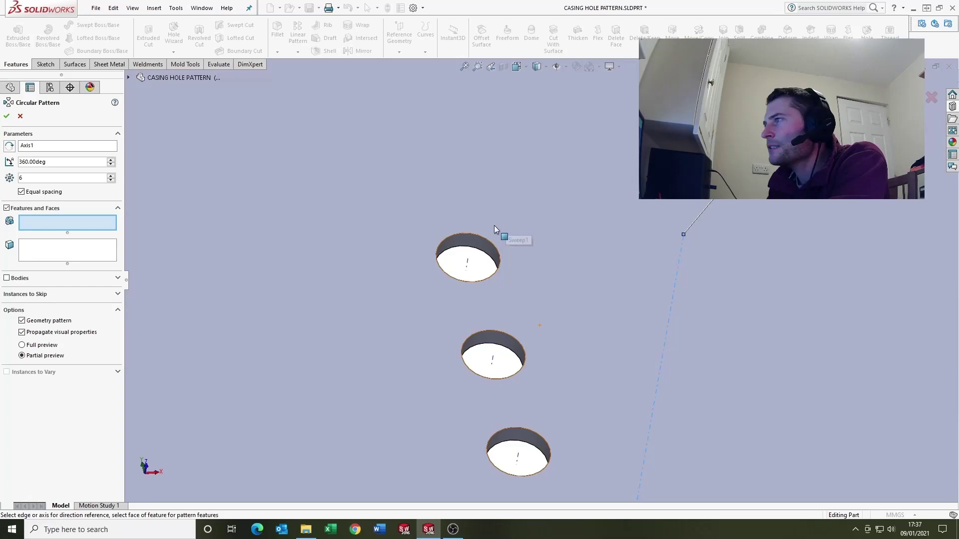
{"action": "left_click", "coordinate": [469, 245]}
{"action": "scroll", "coordinate": [496, 331], "scroll_direction": "up", "scroll_amount": 5}
{"action": "scroll", "coordinate": [541, 365], "scroll_direction": "down", "scroll_amount": 3}
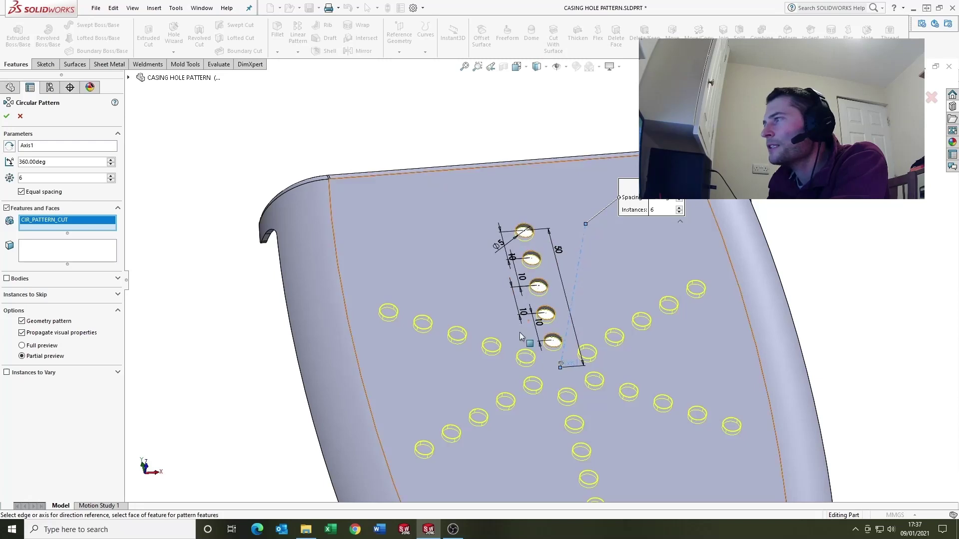
{"action": "scroll", "coordinate": [531, 247], "scroll_direction": "up", "scroll_amount": 3}
{"action": "scroll", "coordinate": [494, 356], "scroll_direction": "down", "scroll_amount": 3}
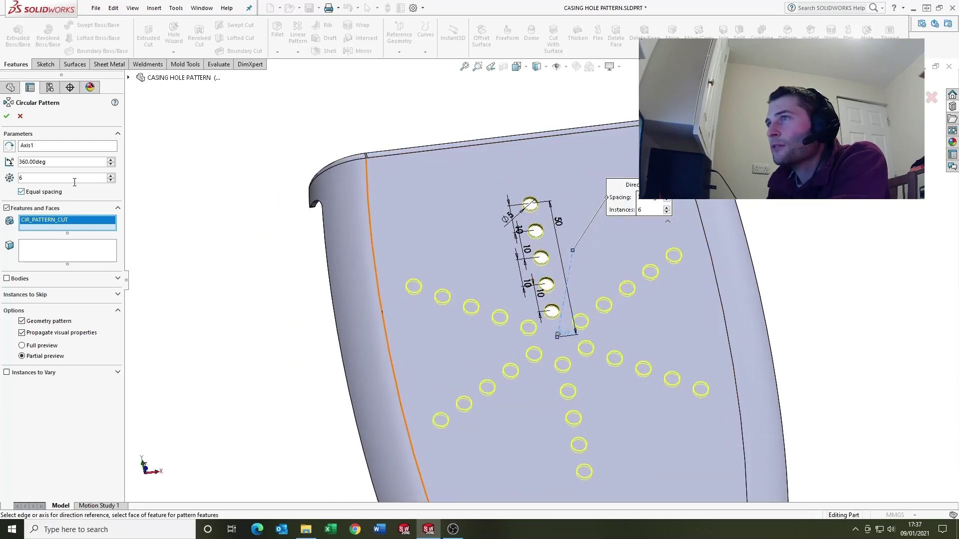
Set 8 instances over 360° and mark instance (2) to skip
{"action": "left_click", "coordinate": [111, 176]}
{"action": "left_click", "coordinate": [110, 175]}
{"action": "left_click", "coordinate": [111, 176]}
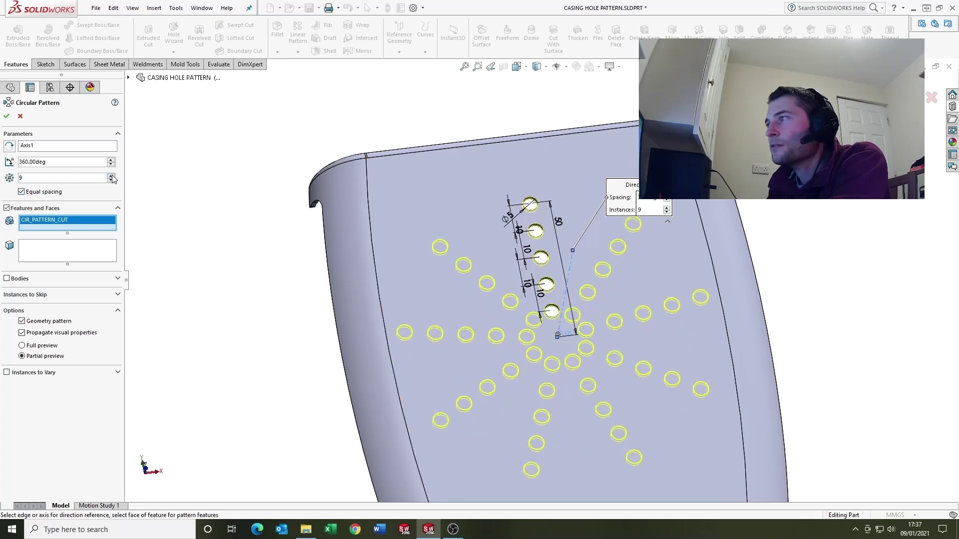
{"action": "left_click", "coordinate": [111, 176]}
{"action": "left_click", "coordinate": [111, 176]}
{"action": "left_click", "coordinate": [110, 180]}
{"action": "left_click", "coordinate": [110, 181]}
{"action": "left_click", "coordinate": [111, 180]}
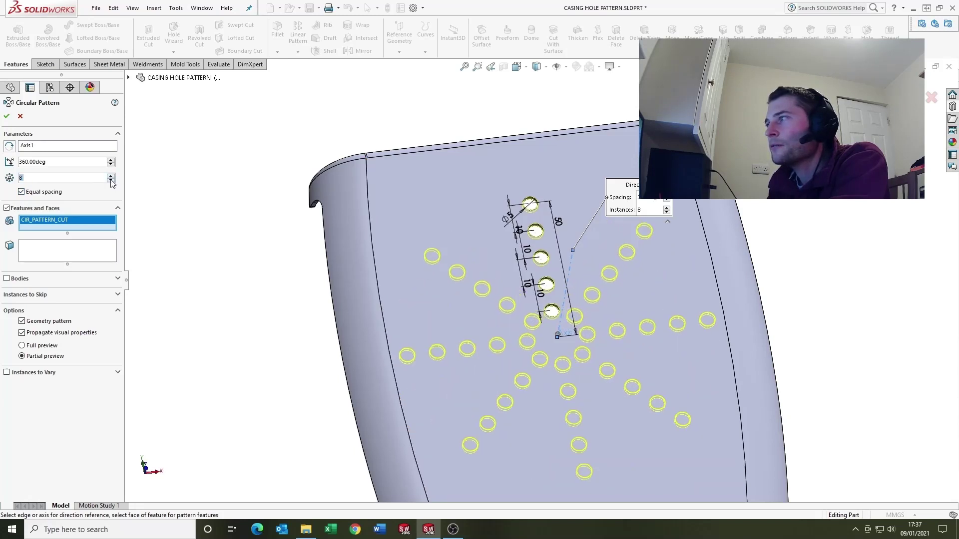
{"action": "left_click", "coordinate": [111, 165]}
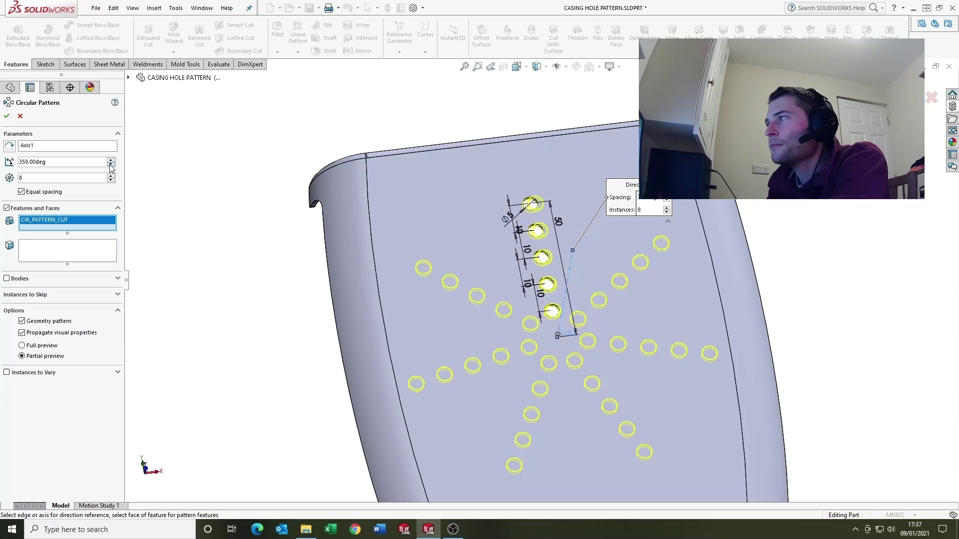
{"action": "left_click", "coordinate": [111, 165]}
{"action": "left_click", "coordinate": [111, 165]}
{"action": "left_click", "coordinate": [111, 165]}
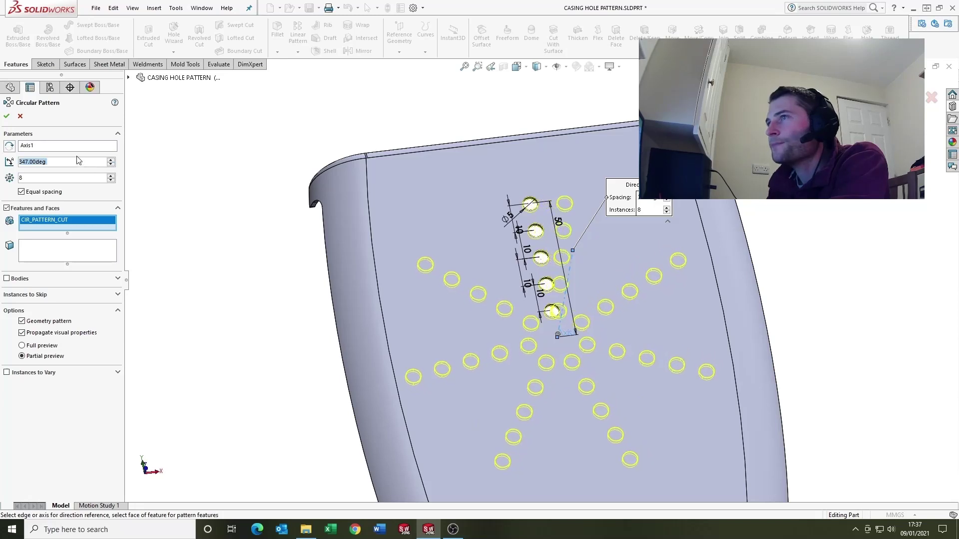
{"action": "type", "text": "360"}
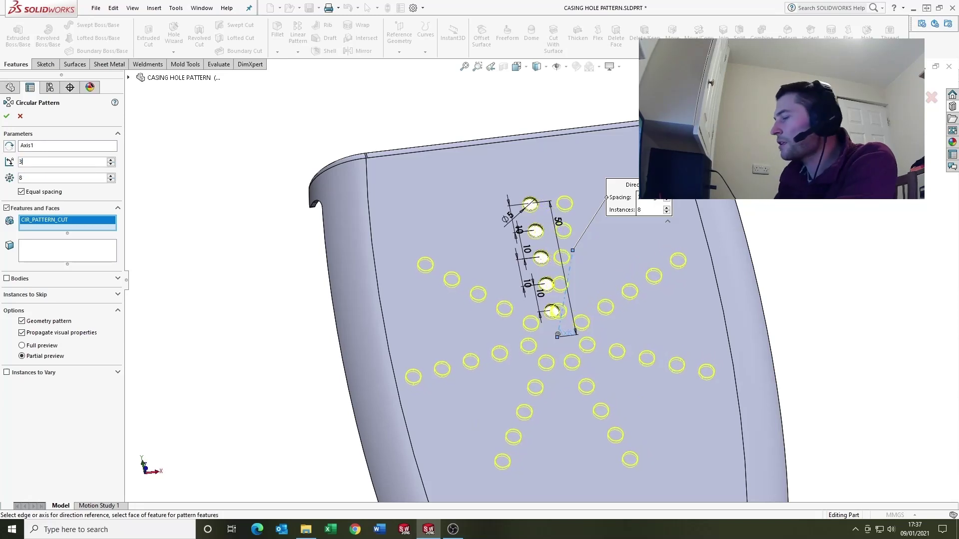
{"action": "key", "text": "Return"}
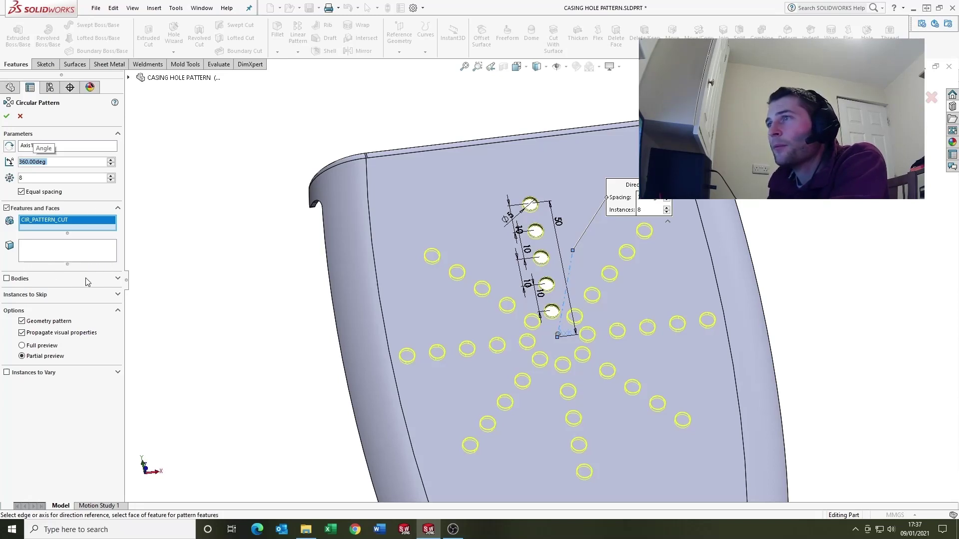
{"action": "left_click", "coordinate": [109, 298]}
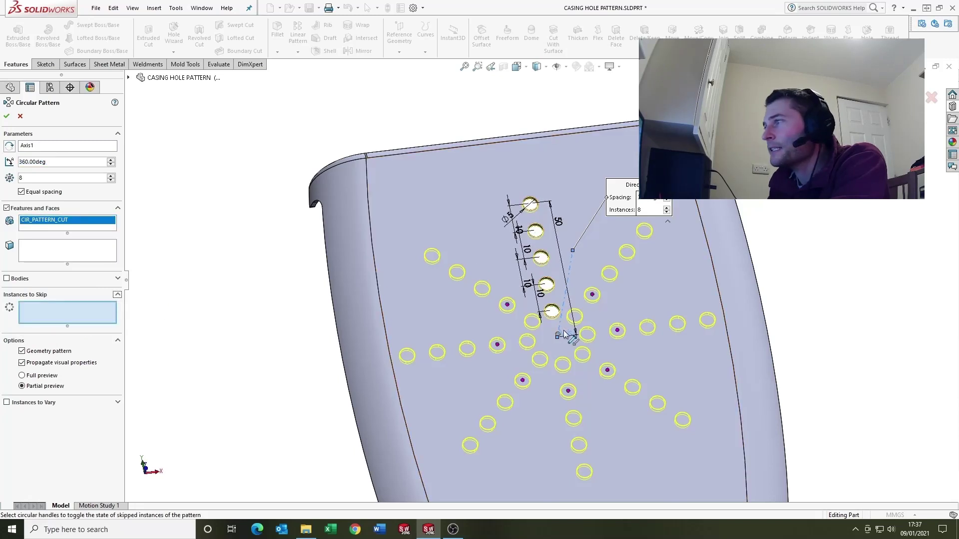
{"action": "left_click", "coordinate": [507, 304]}
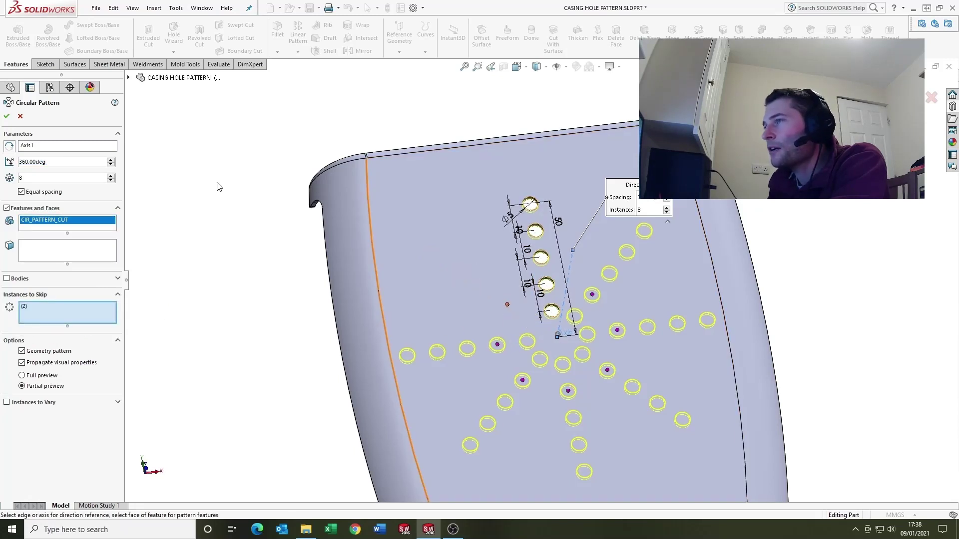
Accept the circular pattern with instance (2) skipped, creating CirPattern1
{"action": "left_click", "coordinate": [7, 116]}
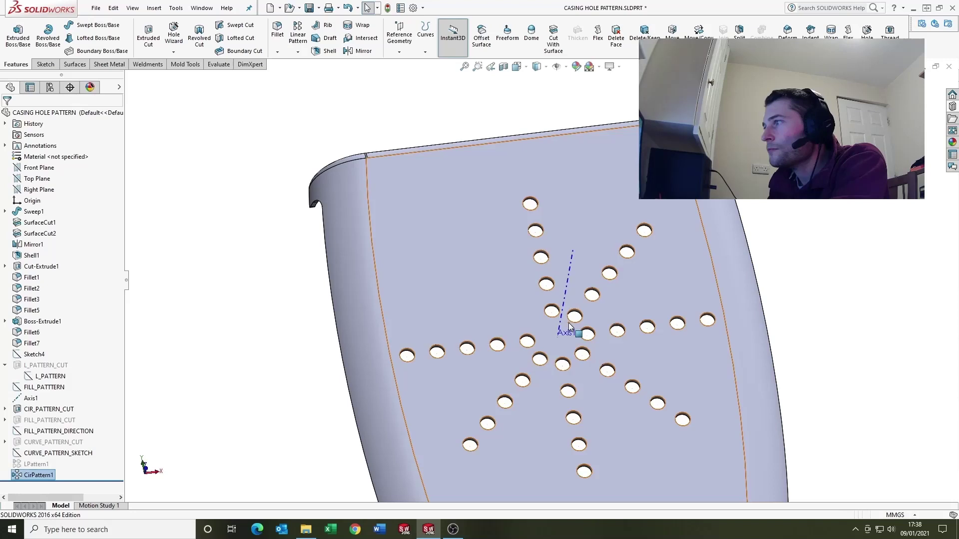
{"action": "scroll", "coordinate": [587, 344], "scroll_direction": "up", "scroll_amount": 3}
{"action": "scroll", "coordinate": [587, 343], "scroll_direction": "down", "scroll_amount": 3}
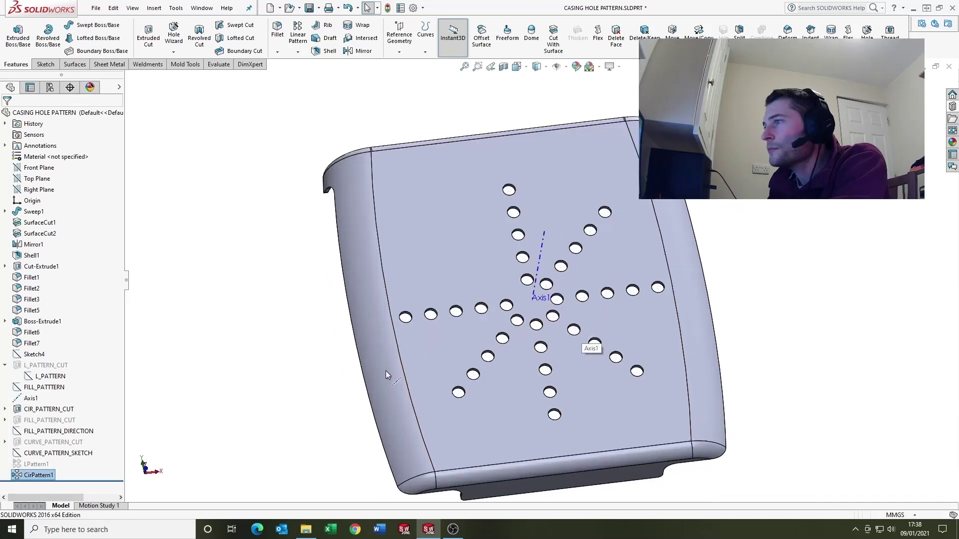
Edit CirPattern1 to delete the skipped instance so all 8 hole rows are cut
{"action": "right_click", "coordinate": [30, 476]}
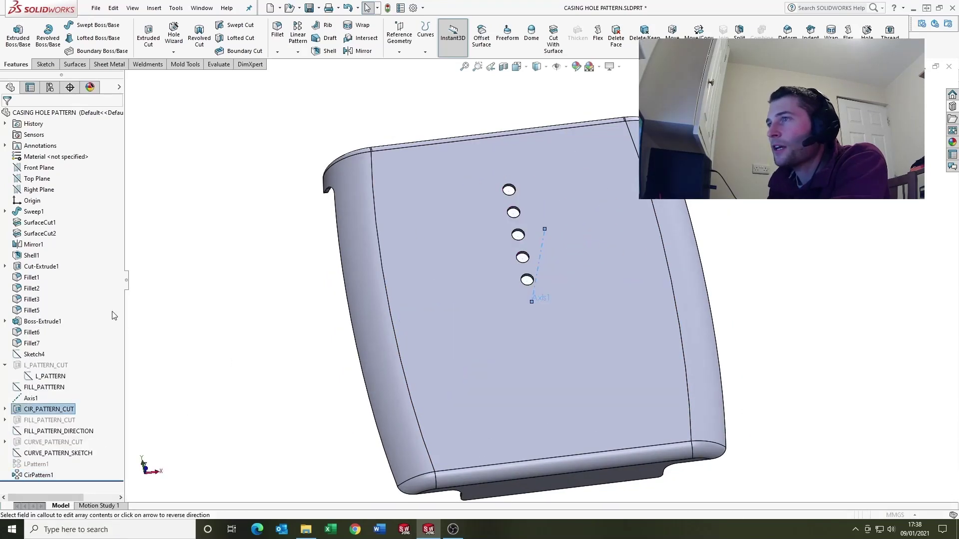
{"action": "left_click", "coordinate": [39, 304]}
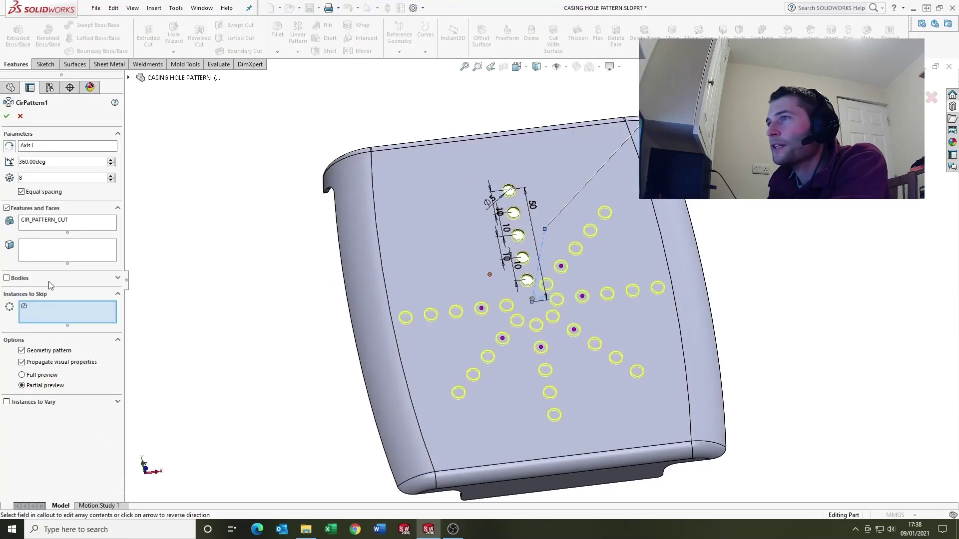
{"action": "right_click", "coordinate": [26, 307]}
{"action": "left_click", "coordinate": [50, 321]}
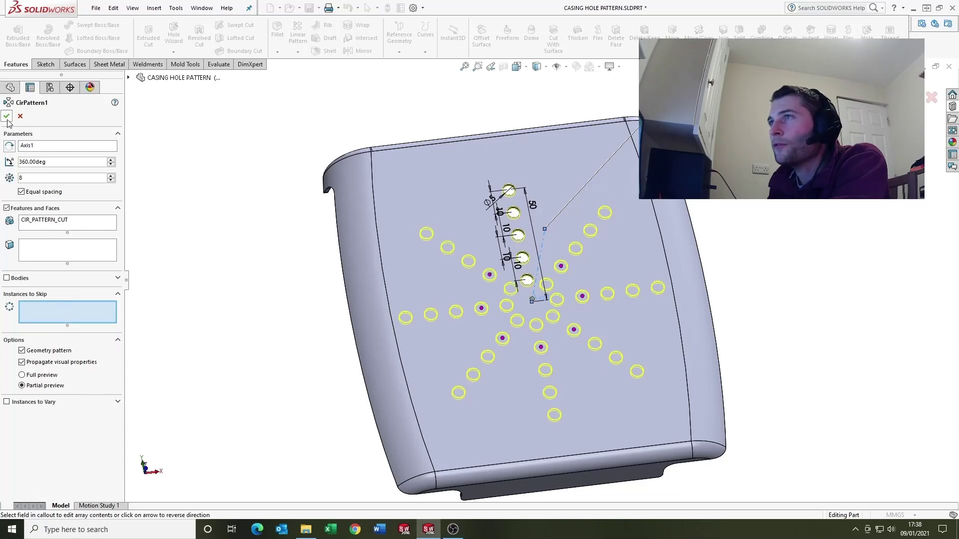
{"action": "left_click", "coordinate": [7, 116]}
{"action": "scroll", "coordinate": [570, 306], "scroll_direction": "up", "scroll_amount": 4}
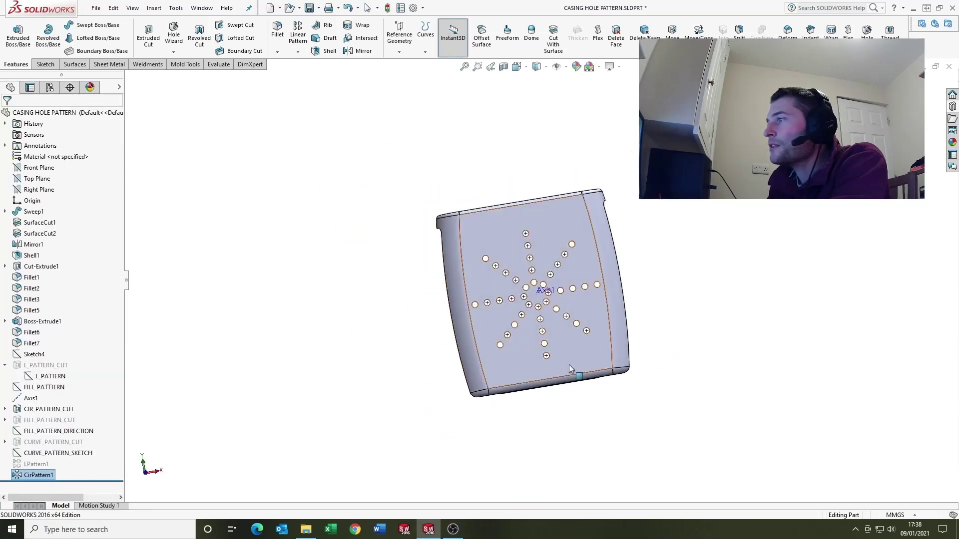
{"action": "scroll", "coordinate": [568, 364], "scroll_direction": "down", "scroll_amount": 3}
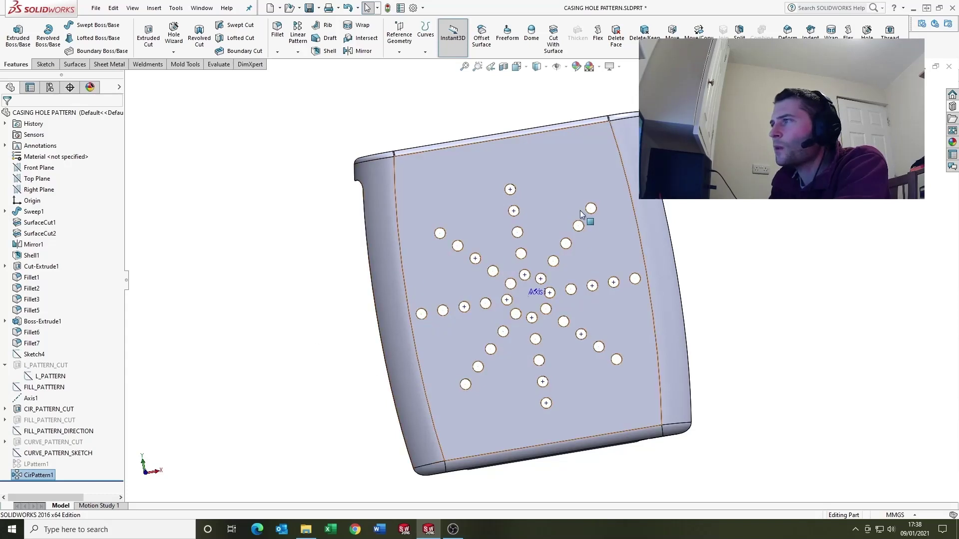
Suppress CirPattern1 and CIR_PATTERN_CUT, hide the axes, and fit the casing in view
{"action": "right_click", "coordinate": [43, 475]}
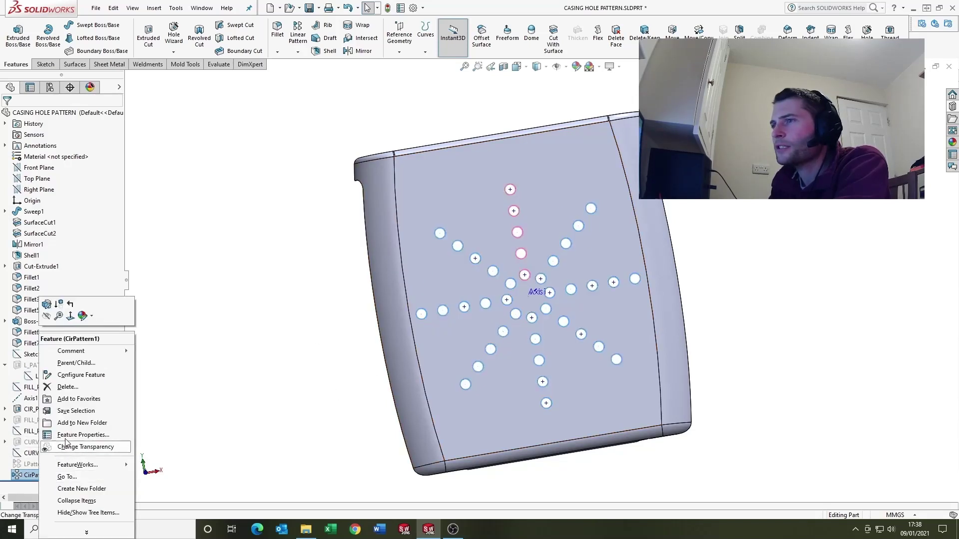
{"action": "left_click", "coordinate": [59, 304]}
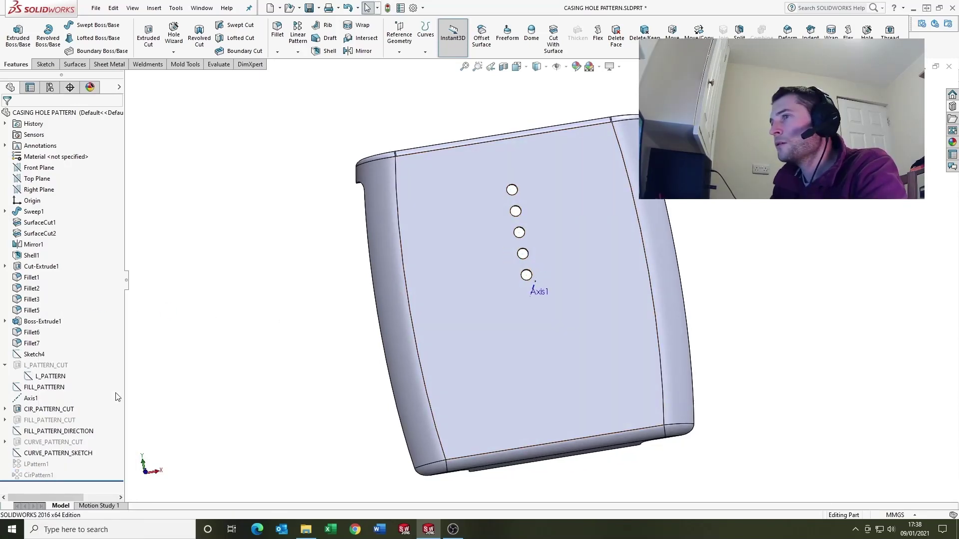
{"action": "right_click", "coordinate": [60, 414]}
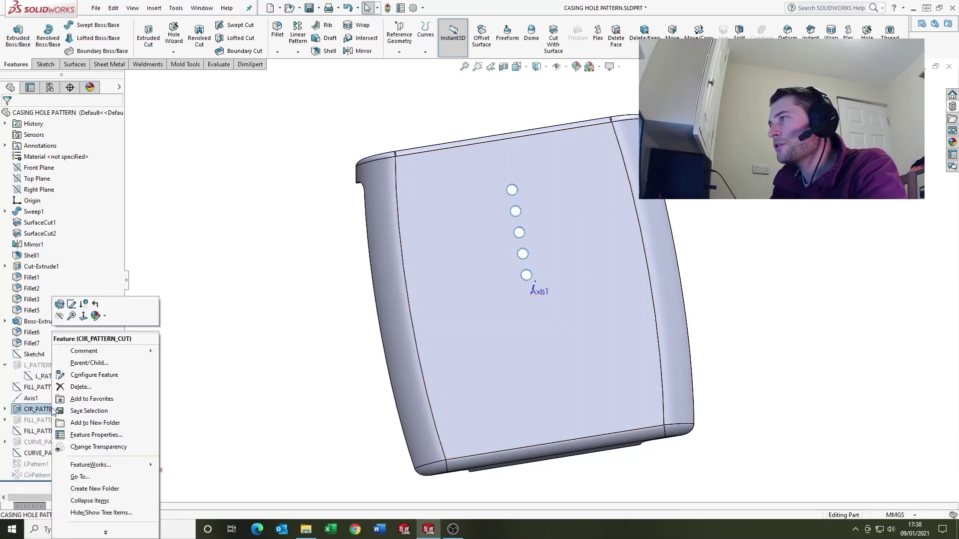
{"action": "left_click", "coordinate": [88, 307]}
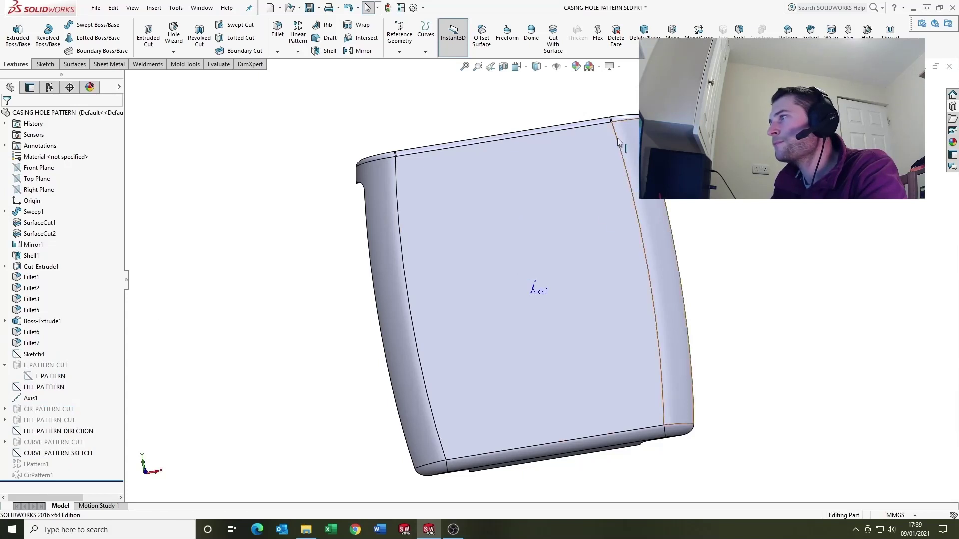
{"action": "left_click", "coordinate": [569, 70]}
{"action": "left_click", "coordinate": [559, 96]}
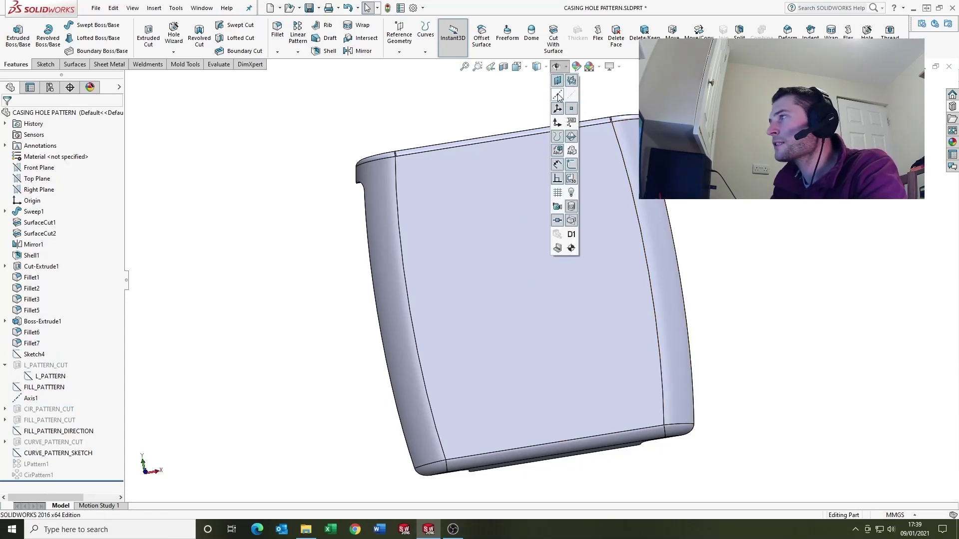
{"action": "scroll", "coordinate": [524, 370], "scroll_direction": "down", "scroll_amount": 2}
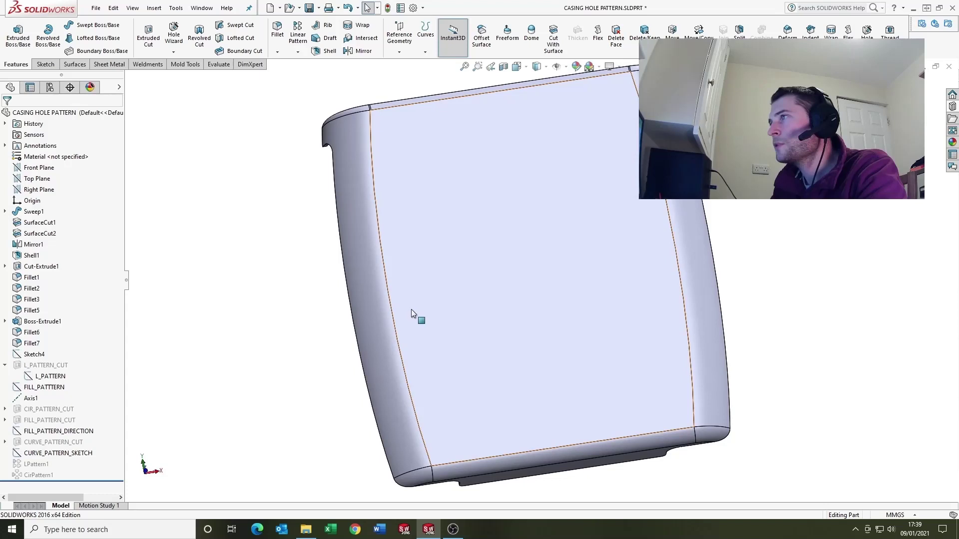
{"action": "key", "text": "f"}
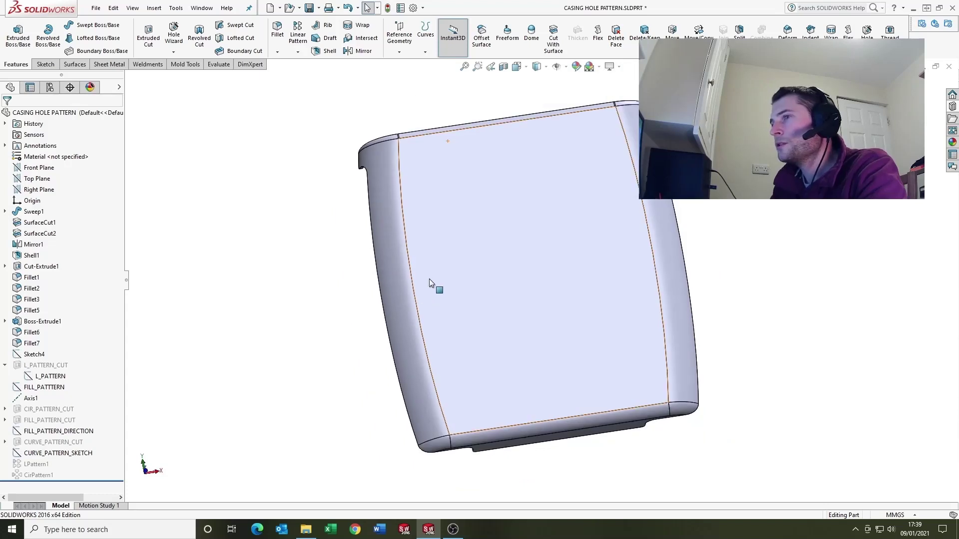
Unsuppress FILL_PATTERN_CUT's hole and hide the FILL_PATTERN_DIRECTION sketch
{"action": "right_click", "coordinate": [58, 422]}
{"action": "left_click", "coordinate": [89, 304]}
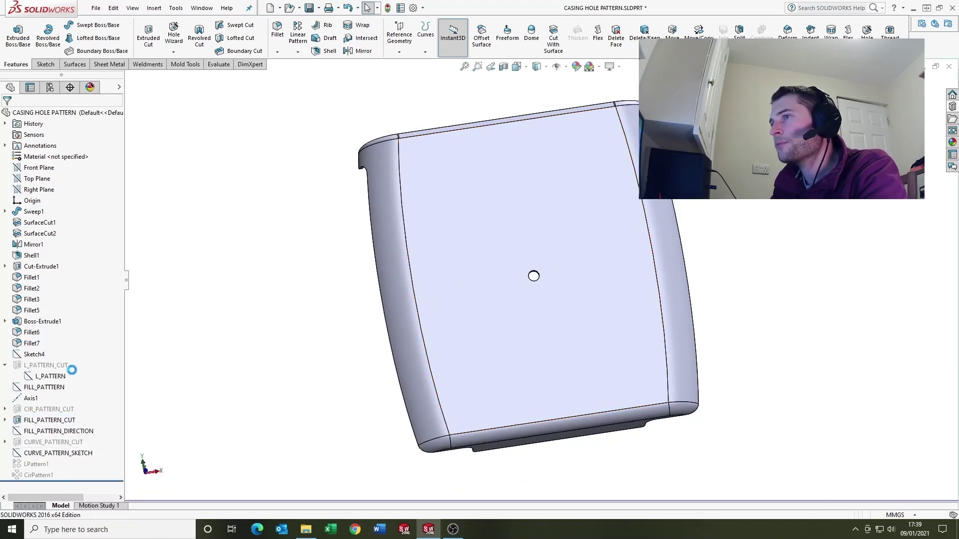
{"action": "right_click", "coordinate": [47, 433]}
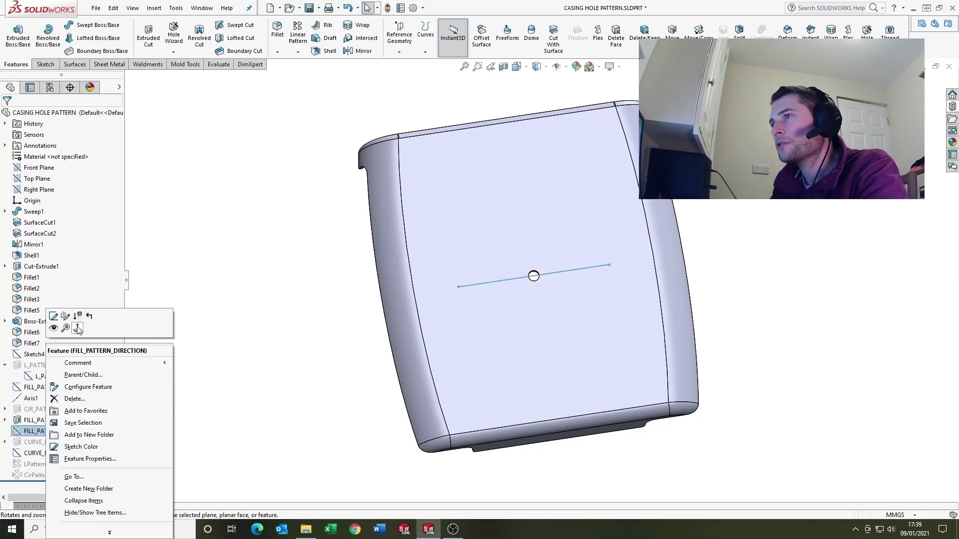
{"action": "left_click", "coordinate": [208, 326]}
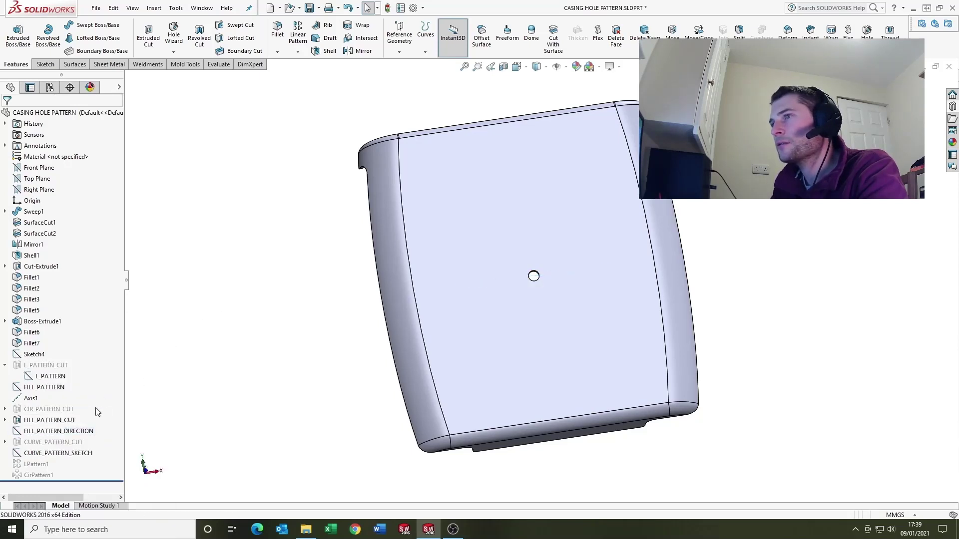
{"action": "right_click", "coordinate": [48, 431]}
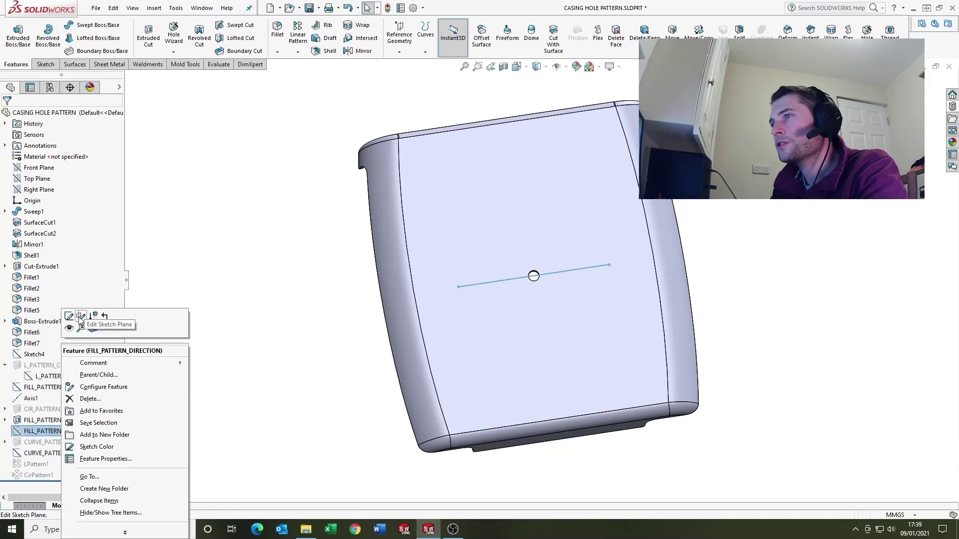
{"action": "left_click", "coordinate": [214, 263]}
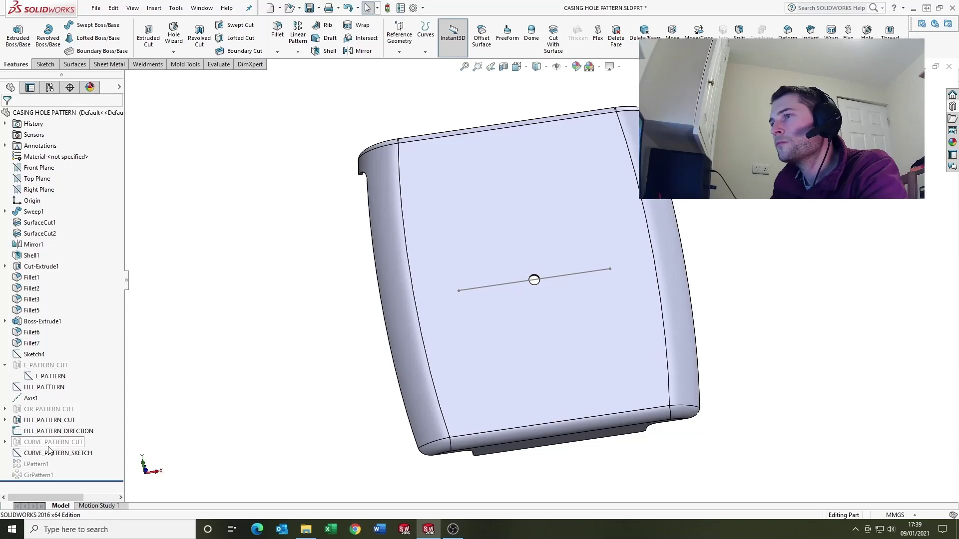
Show the Ø70 FILL_PATTERN circle and direction line sketches, viewing the casing at an angle
{"action": "right_click", "coordinate": [40, 387]}
{"action": "left_click", "coordinate": [173, 353]}
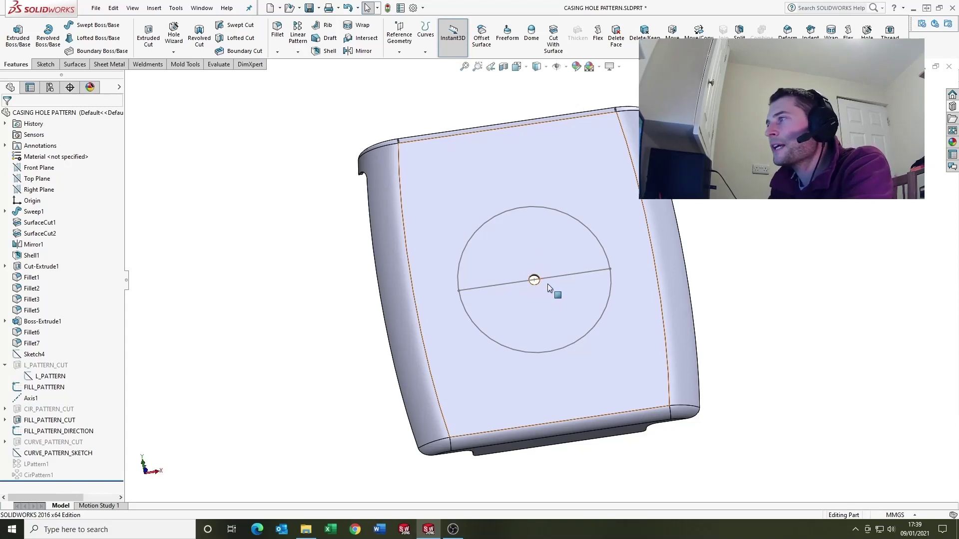
{"action": "scroll", "coordinate": [547, 283], "scroll_direction": "down", "scroll_amount": 3}
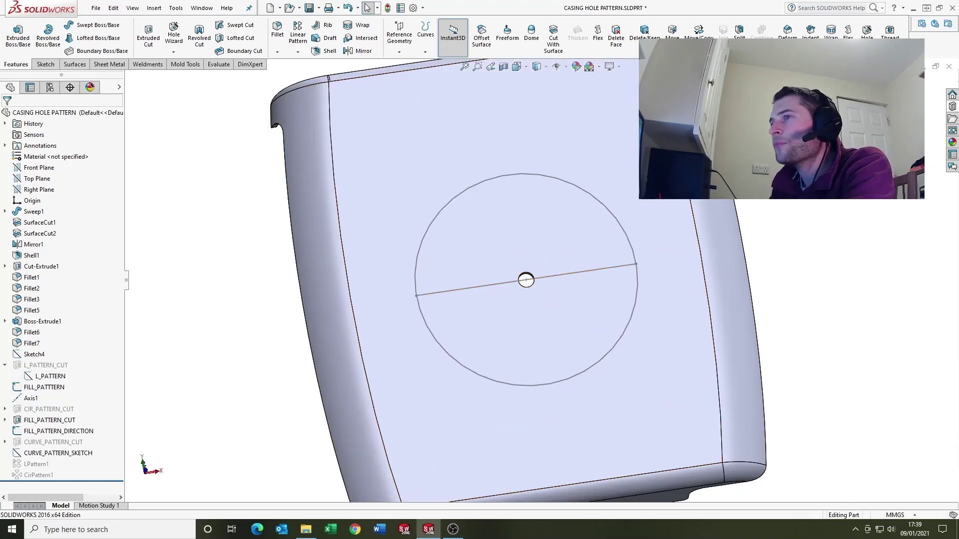
{"action": "left_click", "coordinate": [42, 388]}
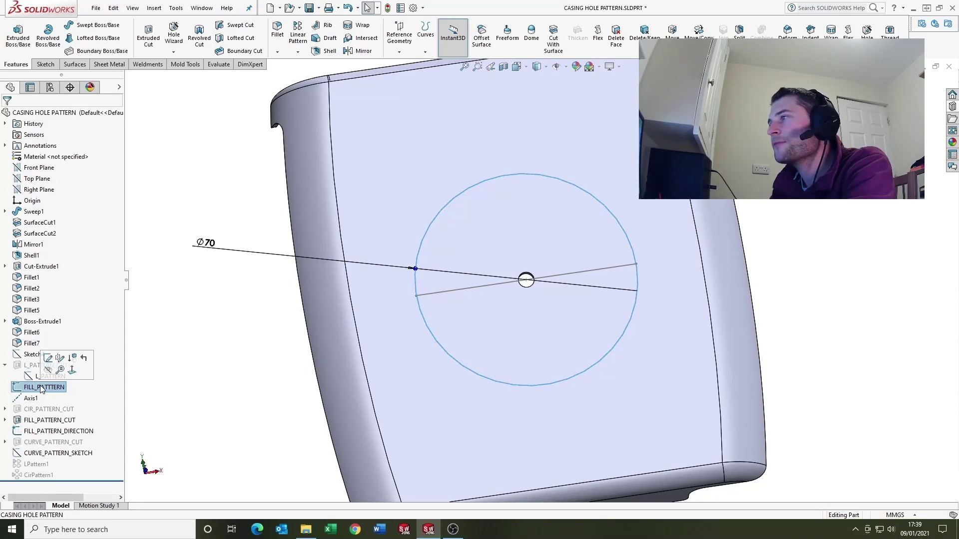
{"action": "left_click", "coordinate": [47, 432]}
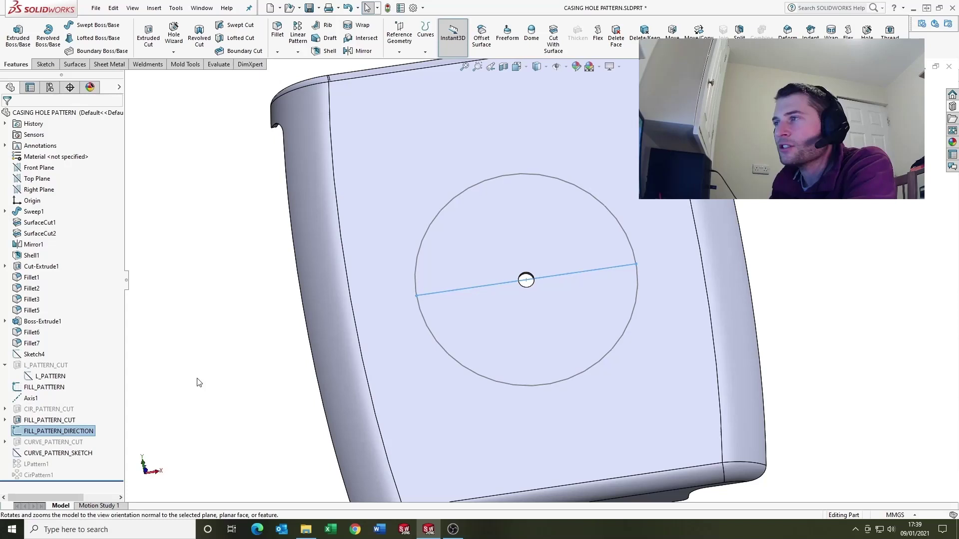
{"action": "left_click", "coordinate": [220, 355]}
{"action": "scroll", "coordinate": [490, 245], "scroll_direction": "up", "scroll_amount": 3}
{"action": "middle_click_drag", "start_coordinate": [490, 246], "coordinate": [528, 226]}
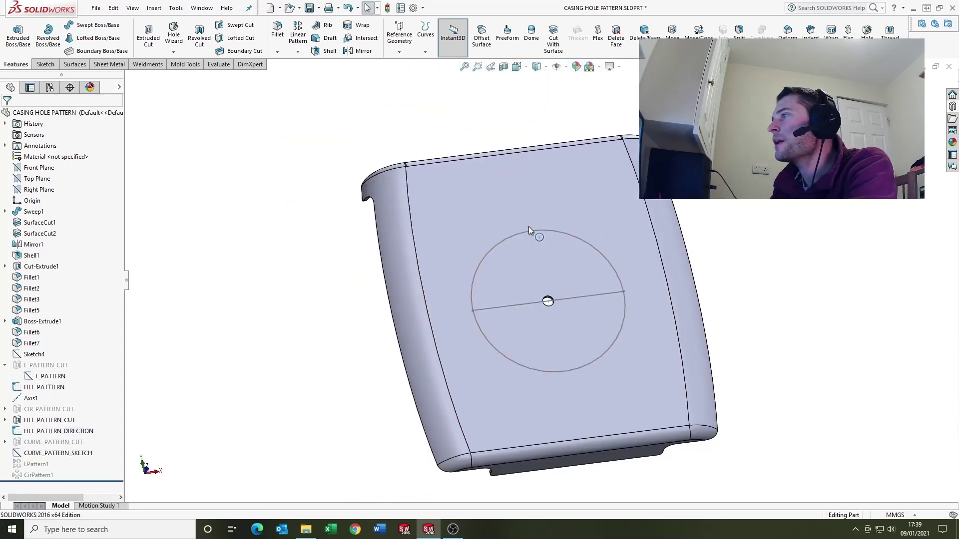
{"action": "scroll", "coordinate": [555, 223], "scroll_direction": "down", "scroll_amount": 1}
Start a Fill Pattern with the sketched FILL_PATTERN circle as the fill boundary
{"action": "left_click", "coordinate": [297, 52]}
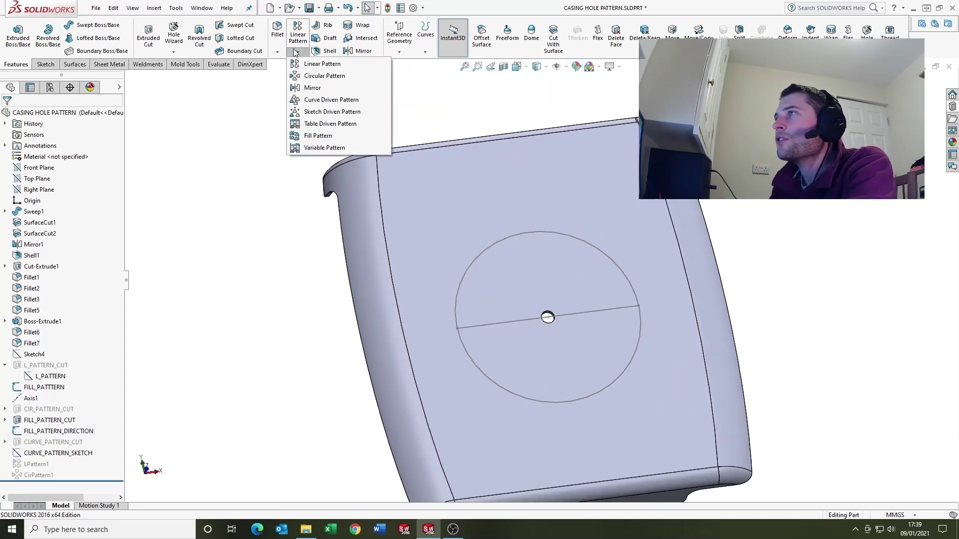
{"action": "left_click", "coordinate": [317, 136]}
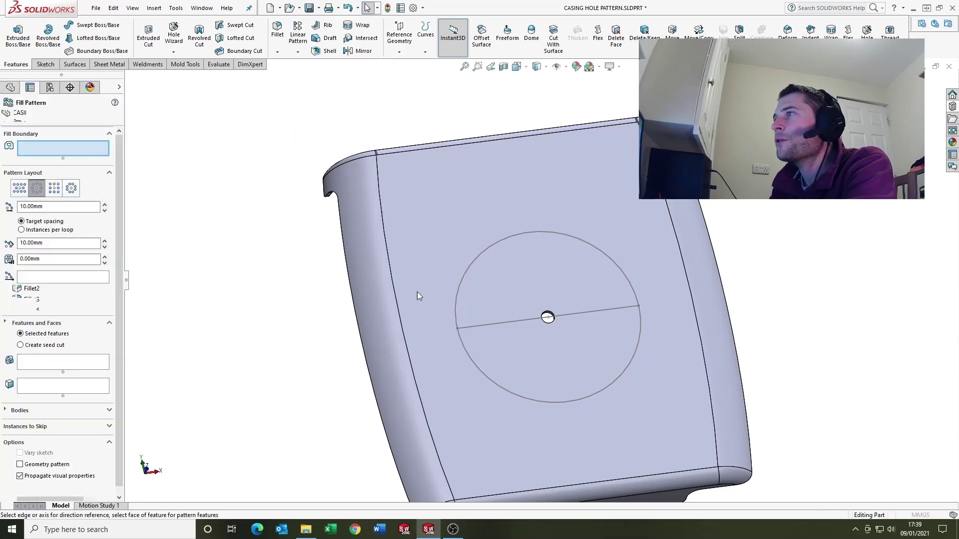
{"action": "scroll", "coordinate": [624, 296], "scroll_direction": "up", "scroll_amount": 2}
{"action": "scroll", "coordinate": [625, 295], "scroll_direction": "down", "scroll_amount": 2}
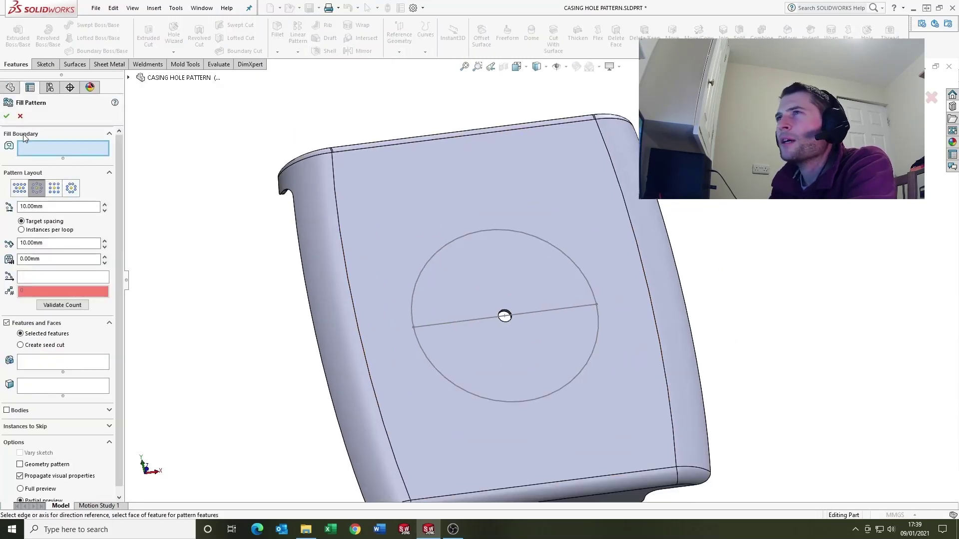
{"action": "left_click", "coordinate": [493, 233]}
{"action": "scroll", "coordinate": [622, 317], "scroll_direction": "up", "scroll_amount": 2}
{"action": "scroll", "coordinate": [622, 316], "scroll_direction": "down", "scroll_amount": 2}
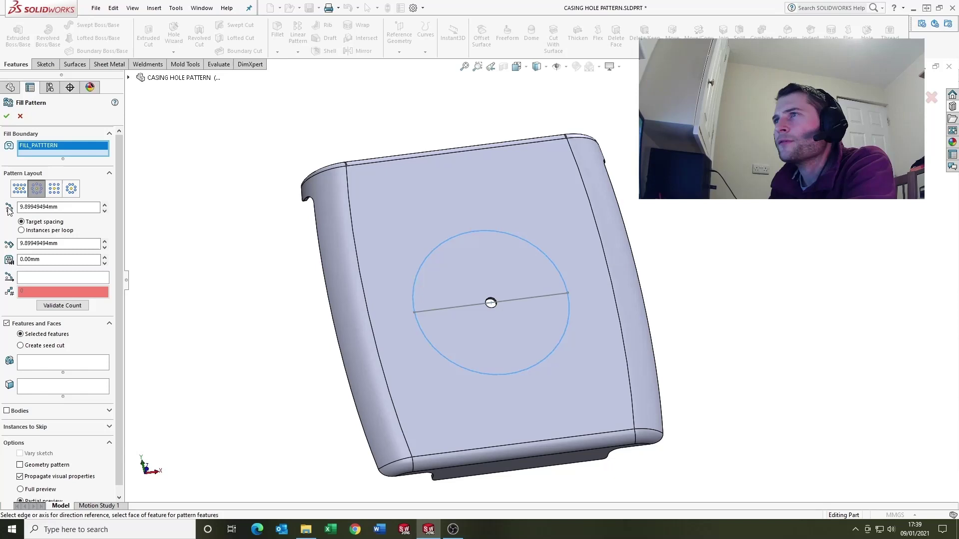
Set both fill pattern spacing values to 10 mm
{"action": "double_click", "coordinate": [59, 207]}
{"action": "type", "text": "10"}
{"action": "key", "text": "Return"}
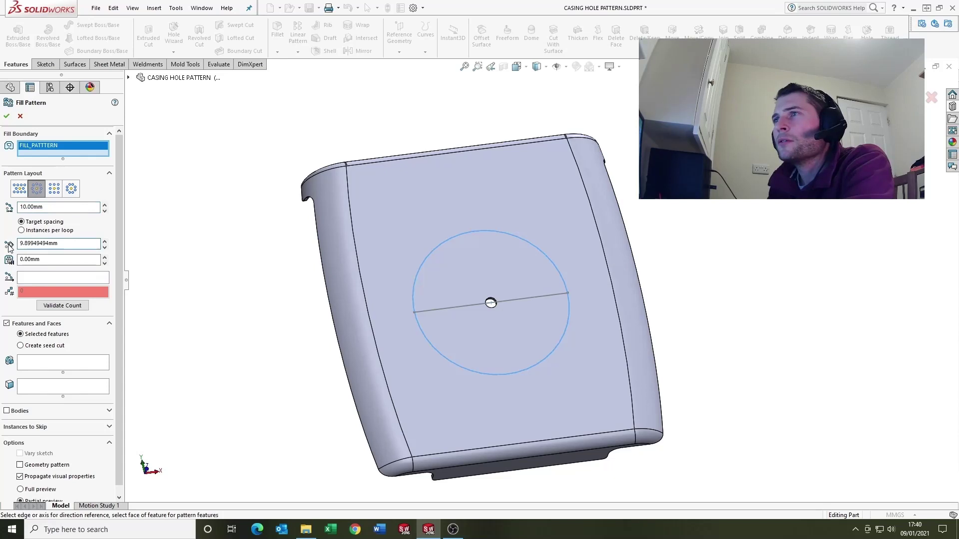
{"action": "double_click", "coordinate": [58, 244]}
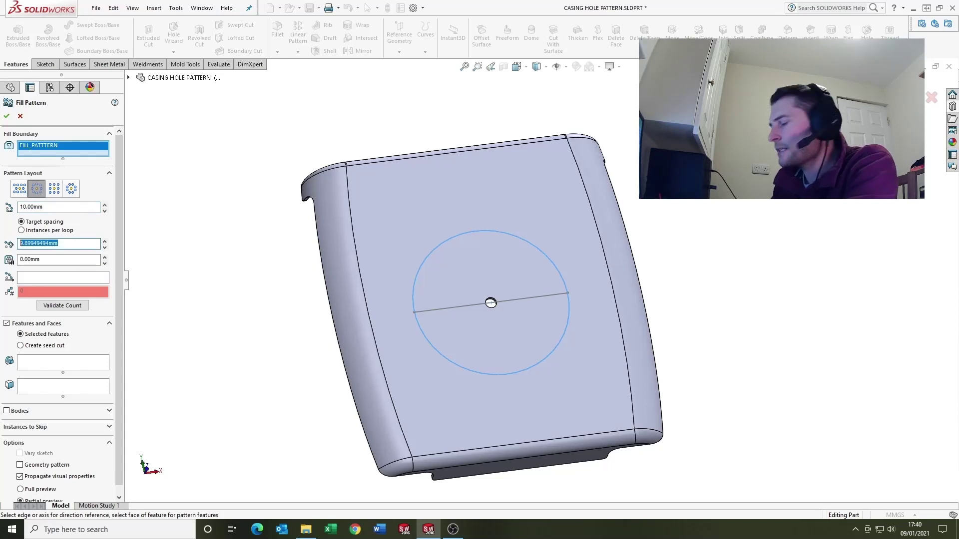
{"action": "type", "text": "10.00mm"}
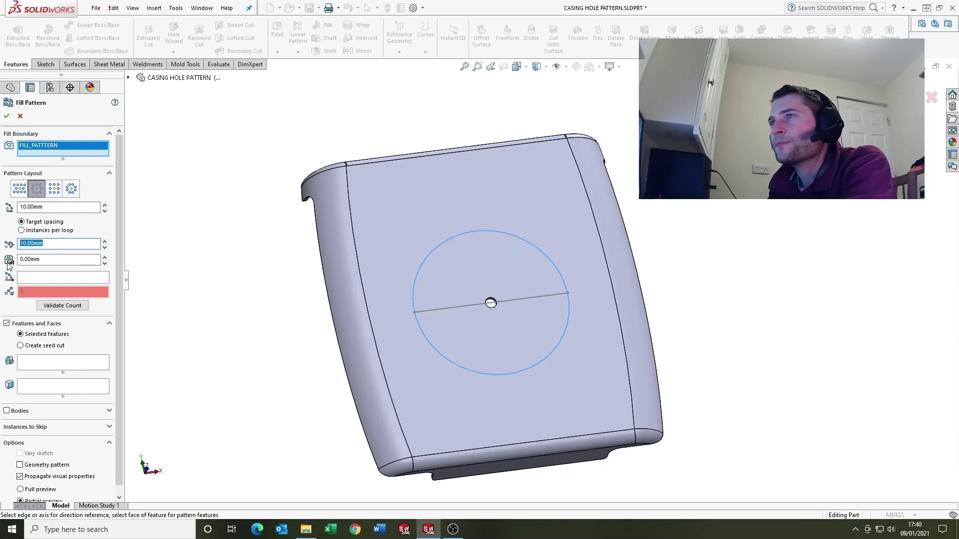
{"action": "left_click", "coordinate": [53, 261]}
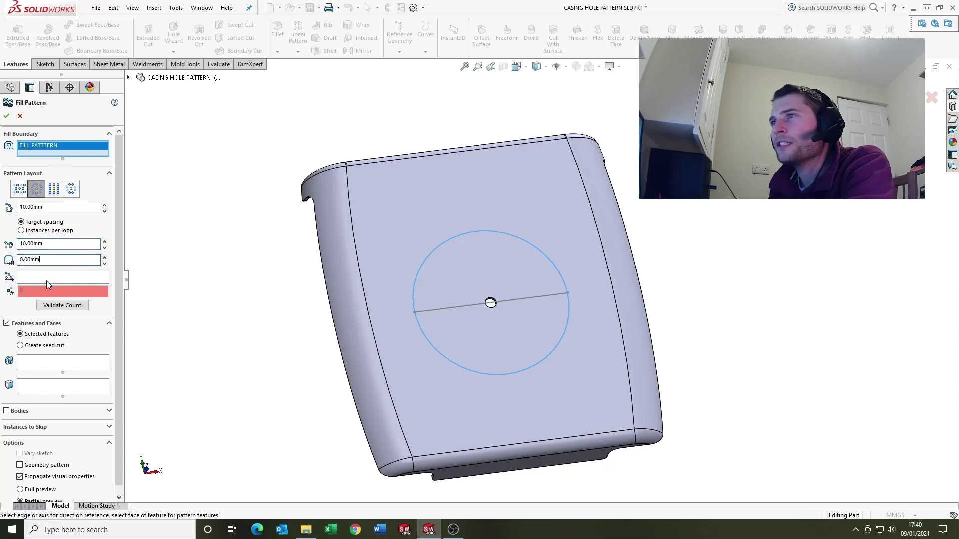
Use Line1 as the pattern direction and FILL_PATTERN_CUT as the feature to pattern
{"action": "left_click", "coordinate": [30, 279]}
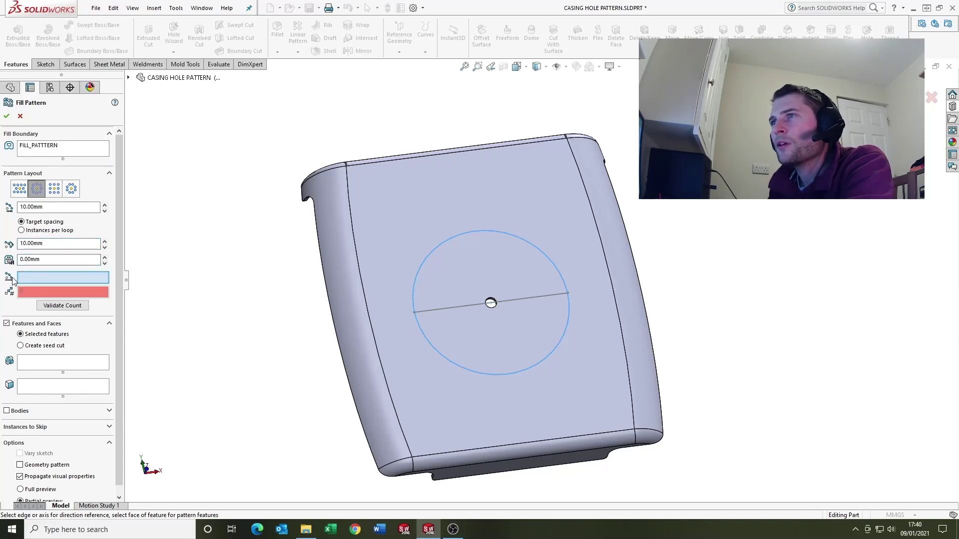
{"action": "left_click", "coordinate": [432, 310]}
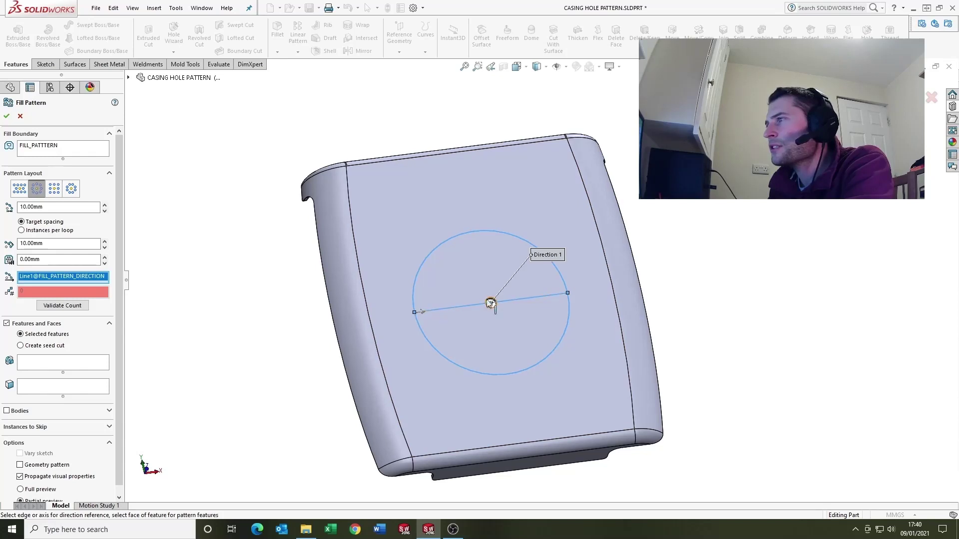
{"action": "left_click", "coordinate": [45, 362]}
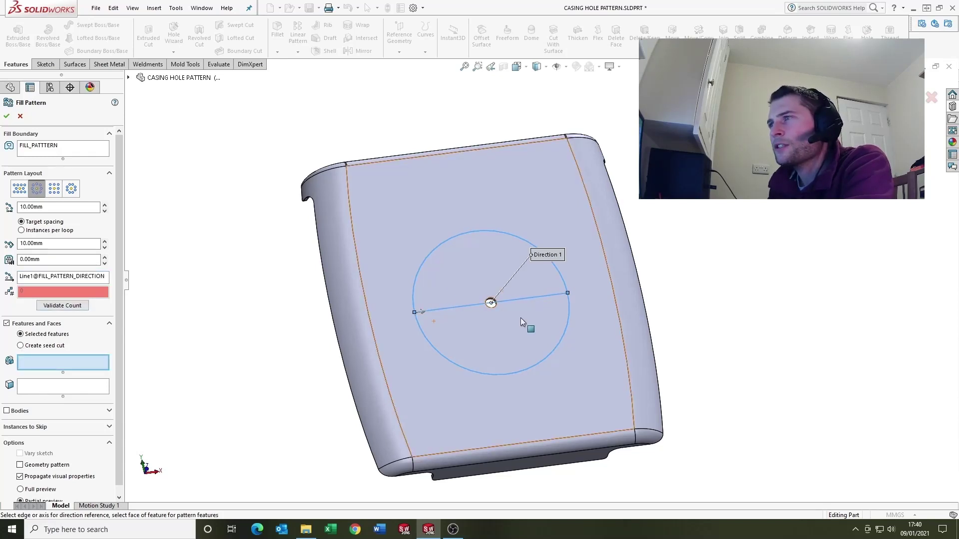
{"action": "scroll", "coordinate": [492, 299], "scroll_direction": "down", "scroll_amount": 10}
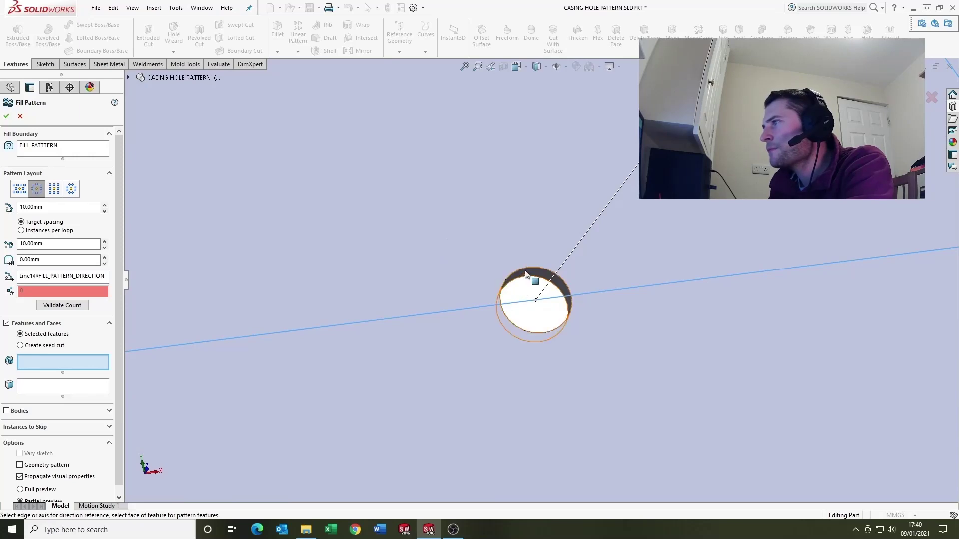
{"action": "left_click", "coordinate": [525, 286]}
{"action": "scroll", "coordinate": [529, 280], "scroll_direction": "up", "scroll_amount": 10}
{"action": "scroll", "coordinate": [541, 258], "scroll_direction": "down", "scroll_amount": 4}
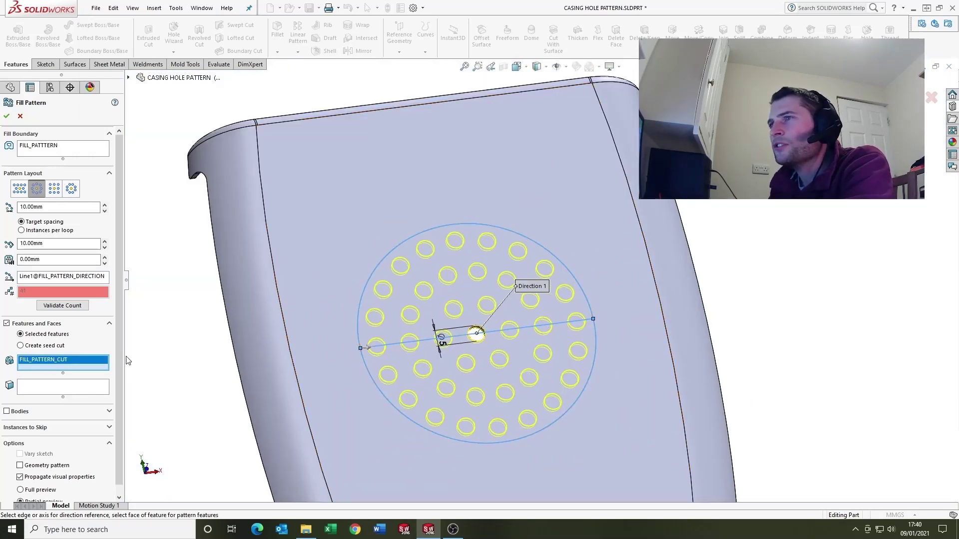
Preview the perforation, circular and polygon layouts, then return to the square layout
{"action": "left_click", "coordinate": [20, 193]}
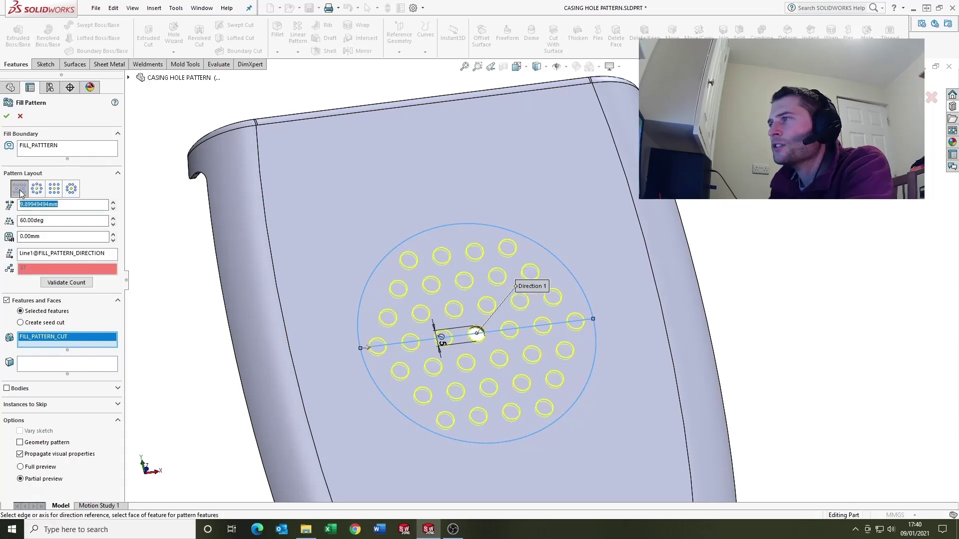
{"action": "left_click", "coordinate": [55, 191]}
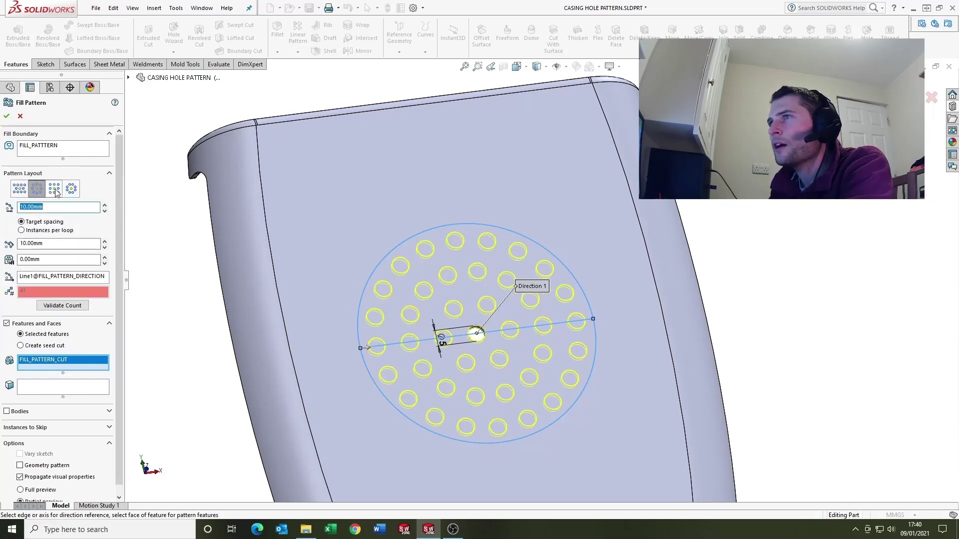
{"action": "left_click", "coordinate": [71, 189]}
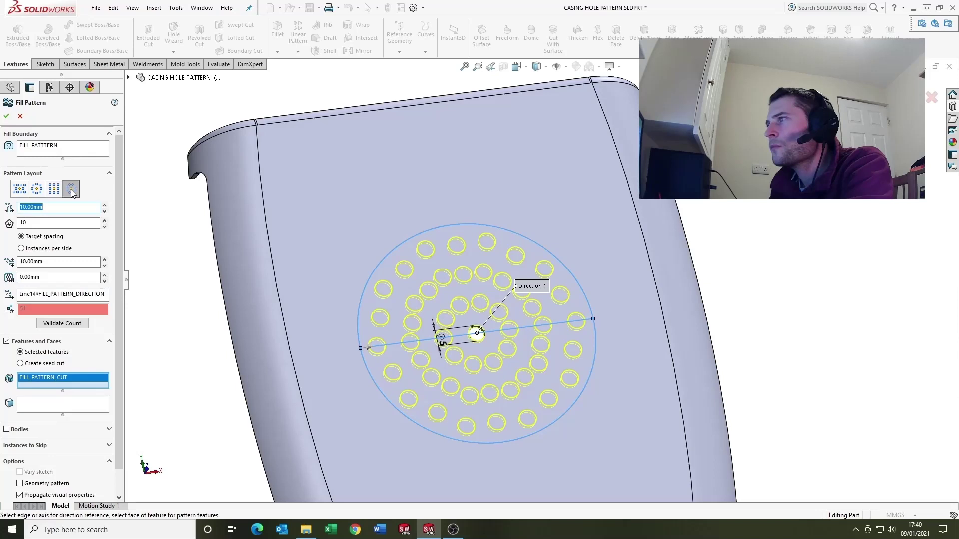
{"action": "left_click", "coordinate": [36, 188]}
{"action": "key", "text": "f"}
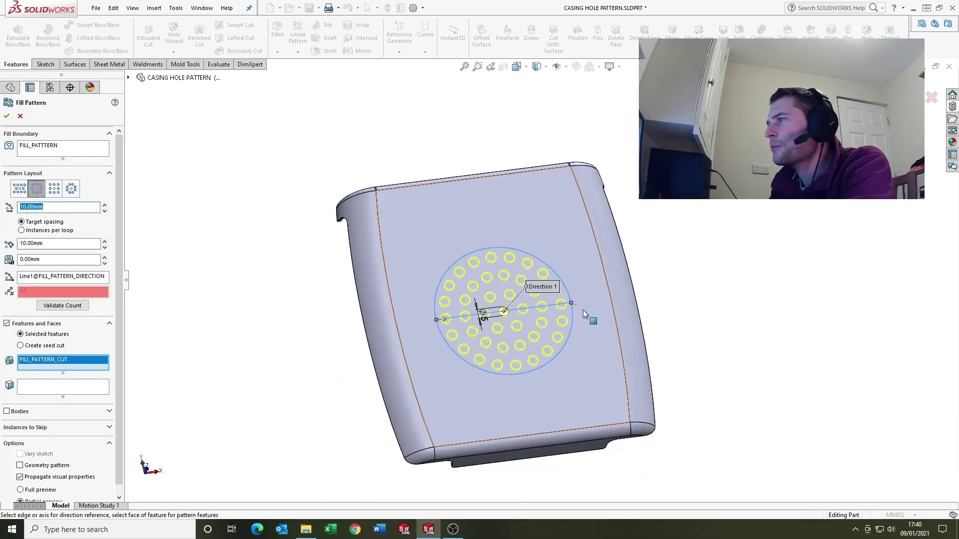
{"action": "scroll", "coordinate": [118, 283], "scroll_direction": "down", "scroll_amount": 1}
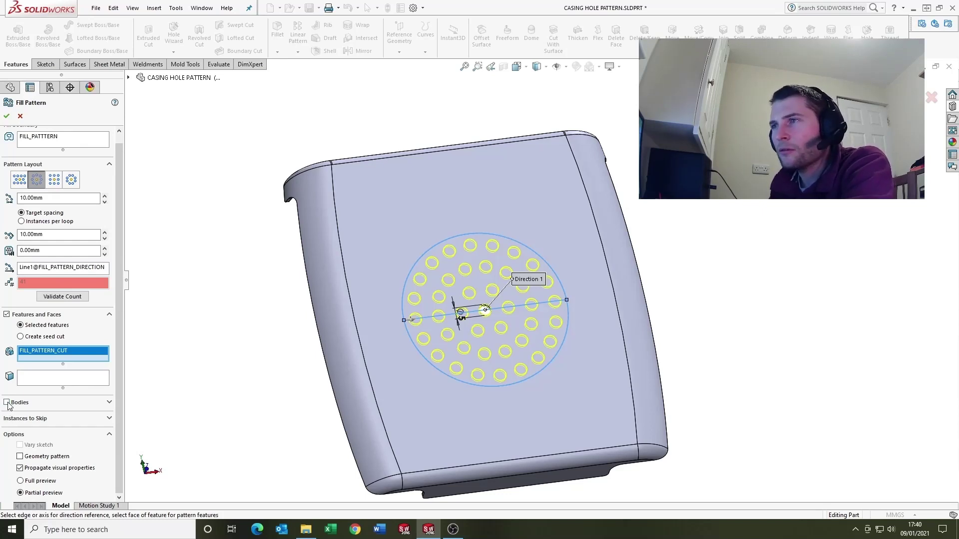
Mark two holes as instances to skip, then restore both so none are skipped
{"action": "left_click", "coordinate": [92, 420]}
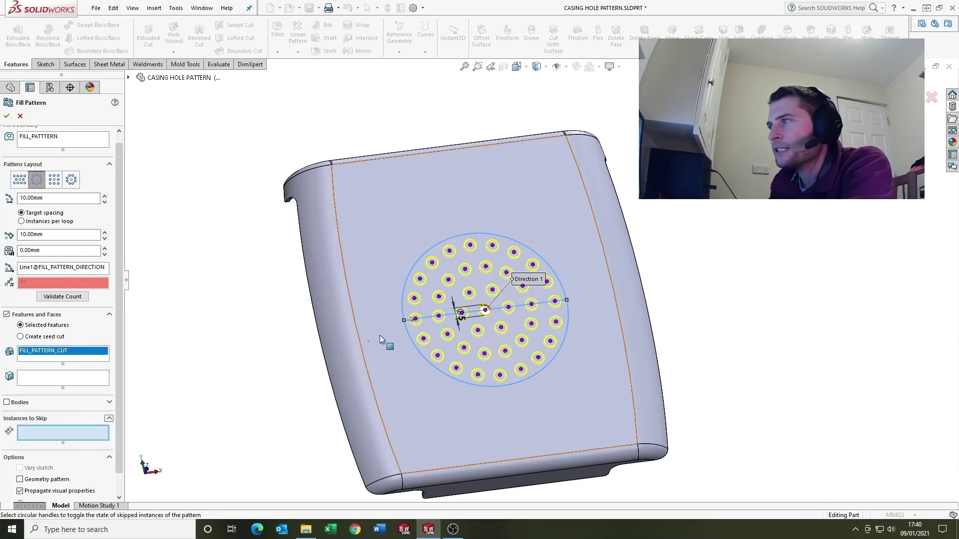
{"action": "scroll", "coordinate": [493, 273], "scroll_direction": "down", "scroll_amount": 2}
{"action": "left_click", "coordinate": [459, 270]}
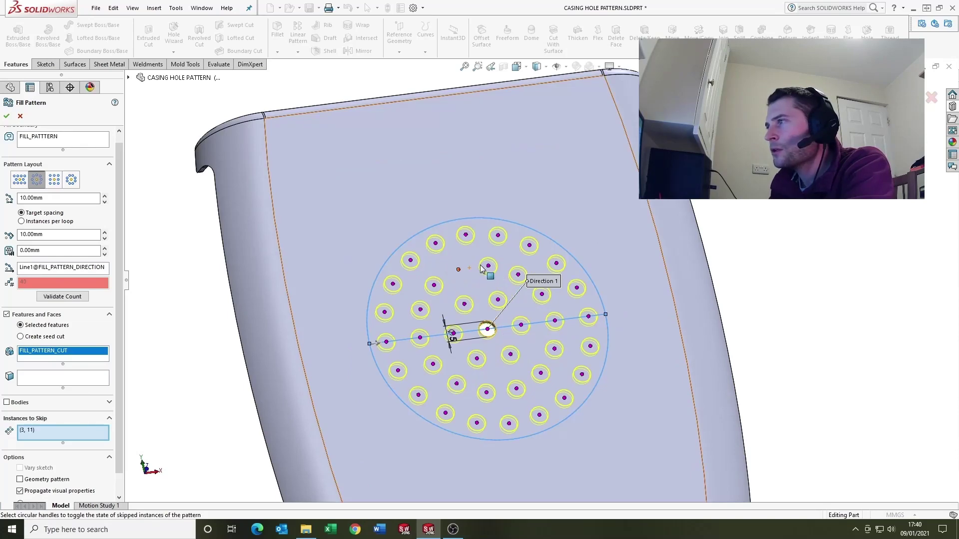
{"action": "left_click", "coordinate": [487, 264]}
{"action": "left_click", "coordinate": [458, 270]}
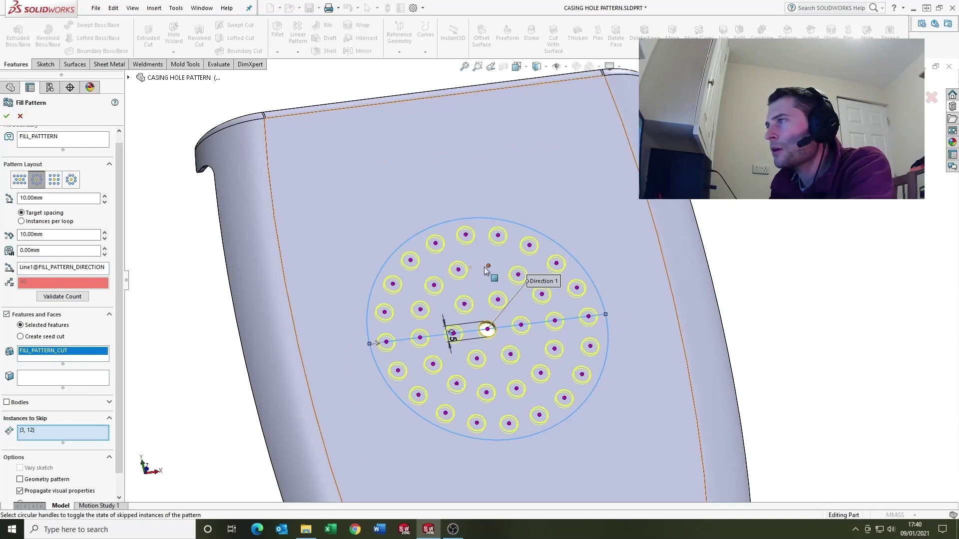
{"action": "left_click", "coordinate": [488, 268]}
{"action": "scroll", "coordinate": [490, 270], "scroll_direction": "up", "scroll_amount": 3}
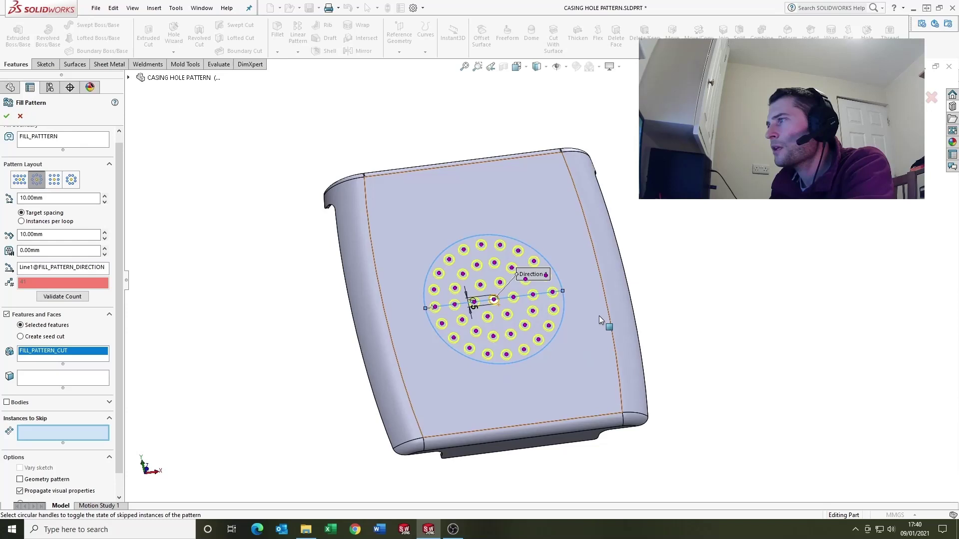
{"action": "left_click_drag", "start_coordinate": [122, 337], "coordinate": [122, 378]}
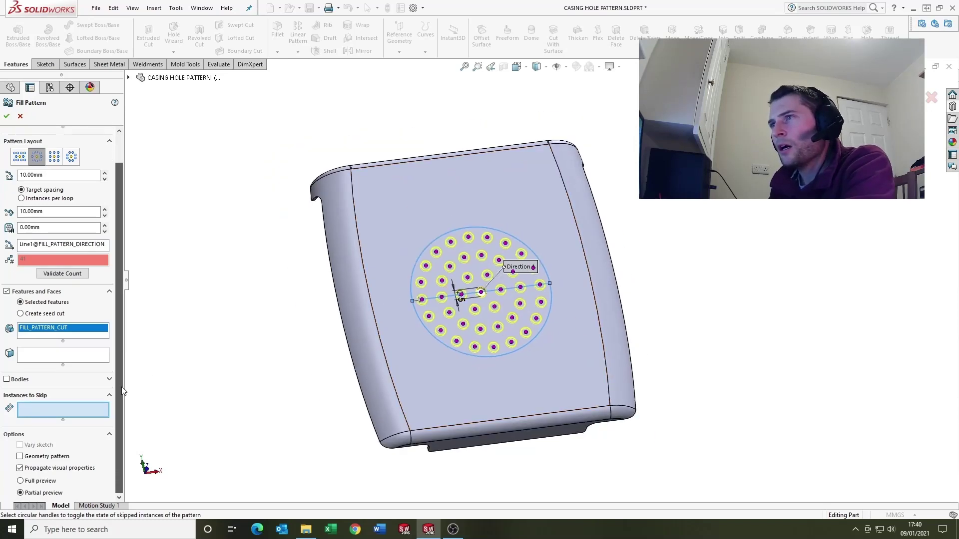
Switch to a generated seed cut, trying square and diamond before choosing the polygon shape
{"action": "left_click", "coordinate": [20, 314]}
{"action": "scroll", "coordinate": [519, 245], "scroll_direction": "down", "scroll_amount": 3}
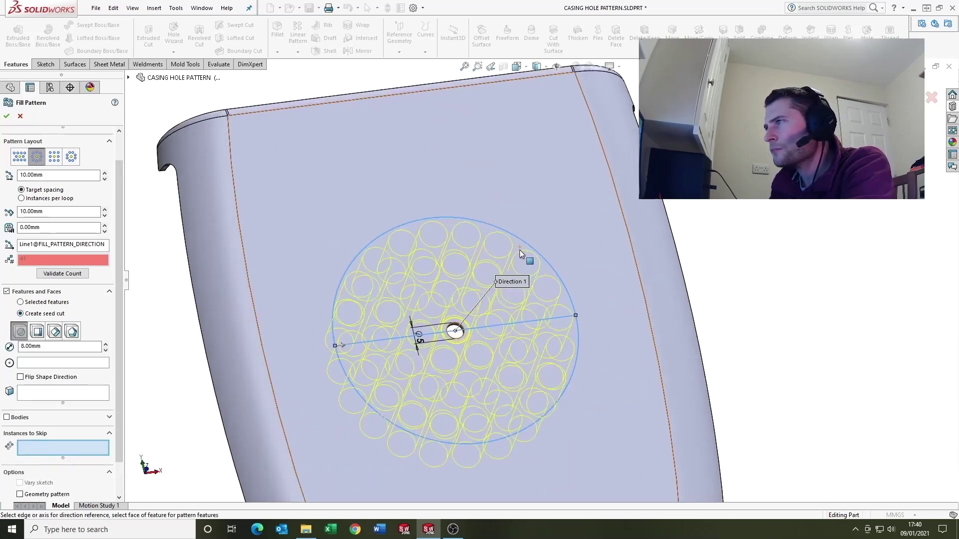
{"action": "scroll", "coordinate": [421, 291], "scroll_direction": "down", "scroll_amount": 2}
{"action": "scroll", "coordinate": [444, 282], "scroll_direction": "down", "scroll_amount": 1}
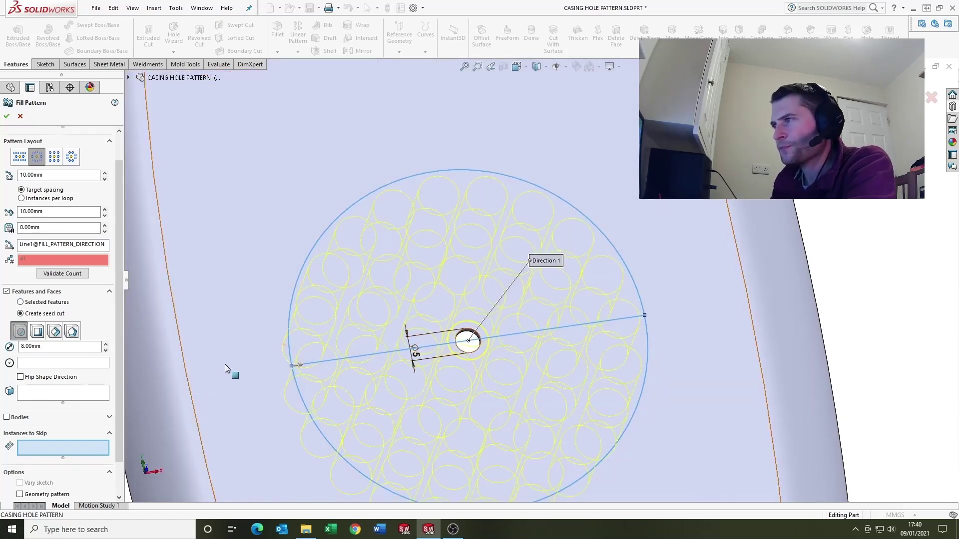
{"action": "left_click", "coordinate": [36, 333]}
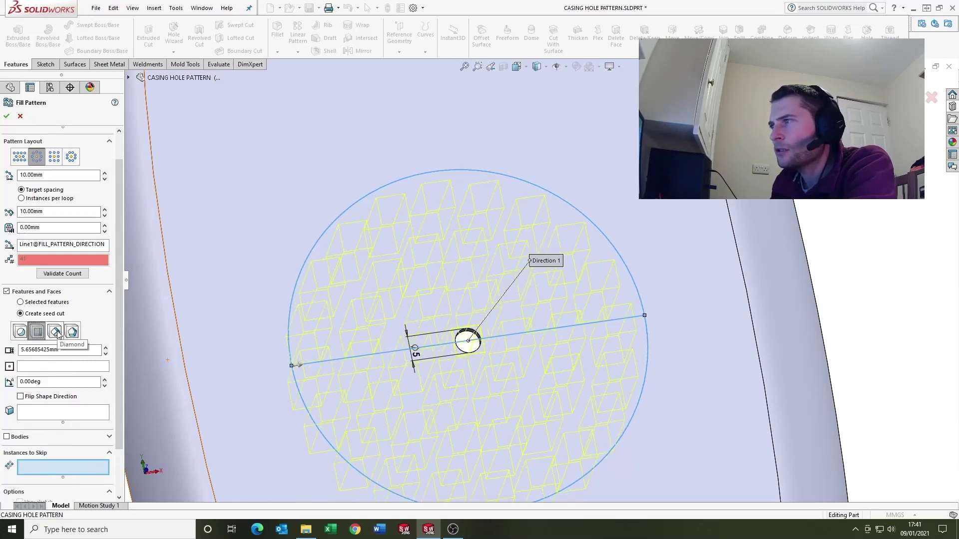
{"action": "left_click", "coordinate": [56, 332]}
{"action": "left_click", "coordinate": [72, 333]}
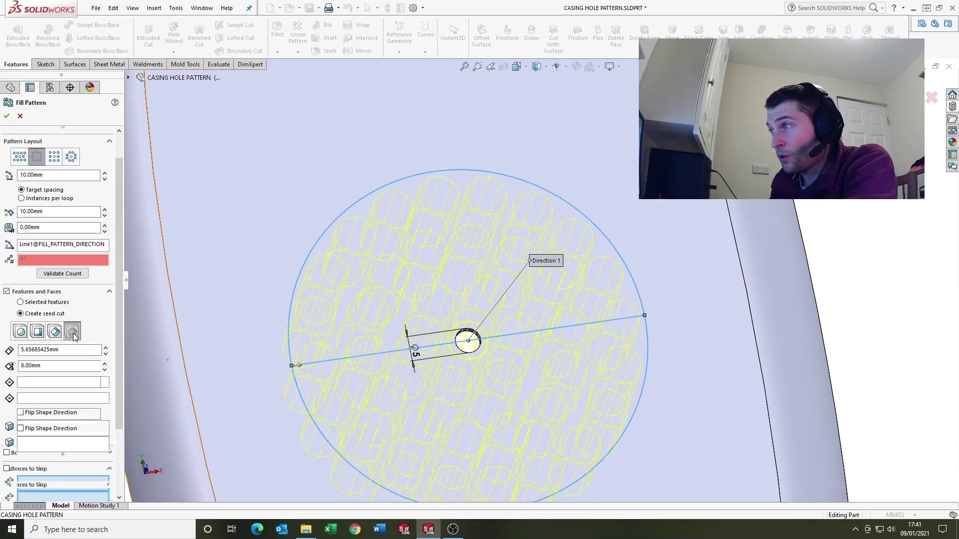
{"action": "scroll", "coordinate": [73, 335], "scroll_direction": "down", "scroll_amount": 3}
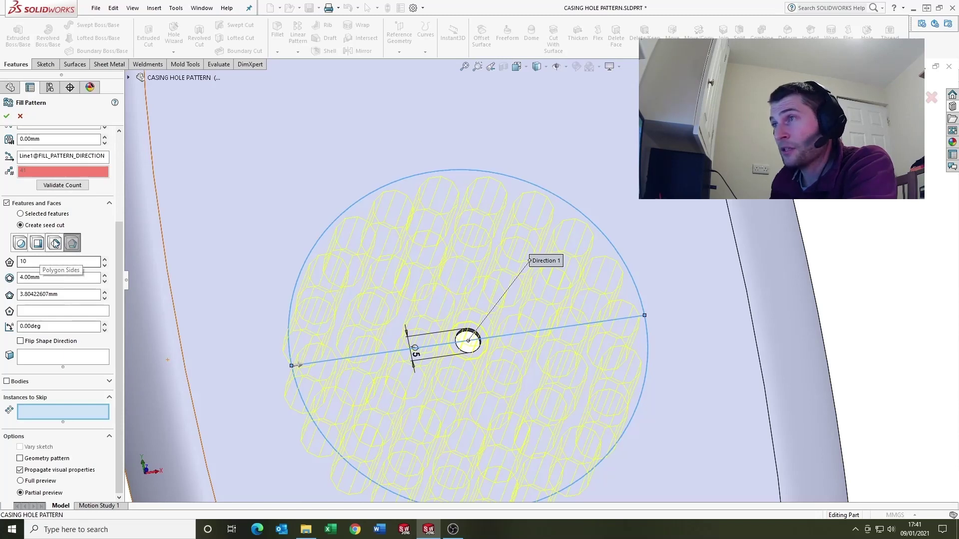
Set the polygon seed cut size to 3 mm and accept the fill pattern
{"action": "left_click", "coordinate": [40, 261]}
{"action": "key", "text": "Tab"}
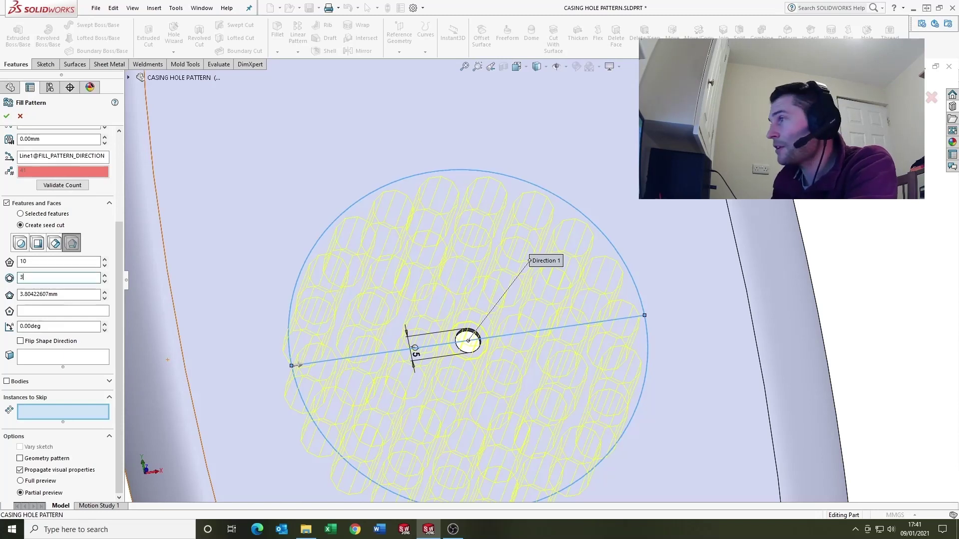
{"action": "type", "text": "3"}
{"action": "key", "text": "Return"}
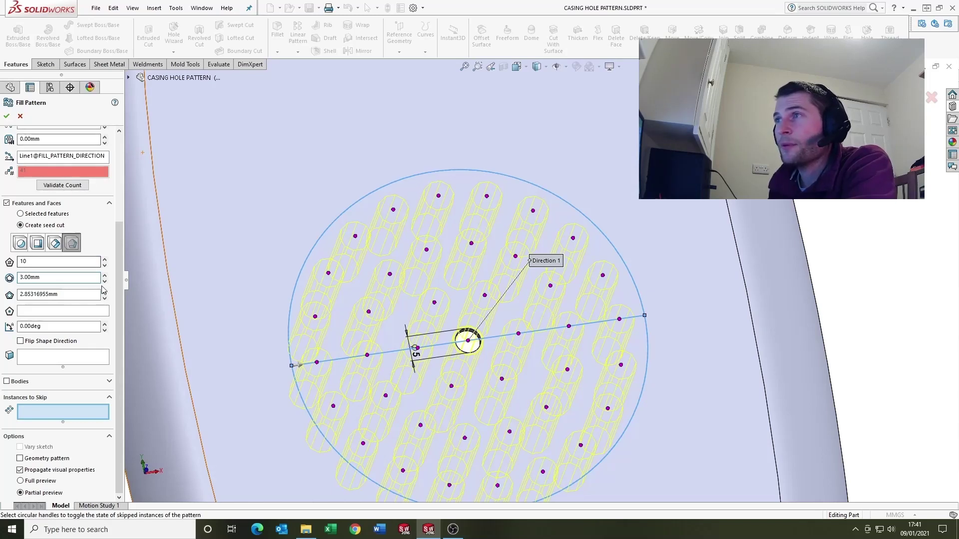
{"action": "scroll", "coordinate": [75, 289], "scroll_direction": "up", "scroll_amount": 5}
{"action": "scroll", "coordinate": [55, 300], "scroll_direction": "down", "scroll_amount": 5}
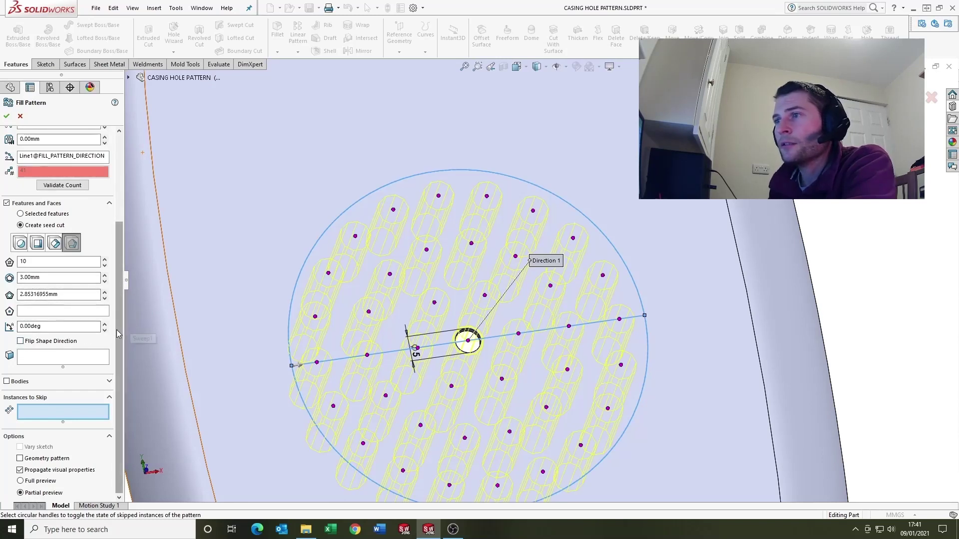
{"action": "scroll", "coordinate": [117, 328], "scroll_direction": "up", "scroll_amount": 5}
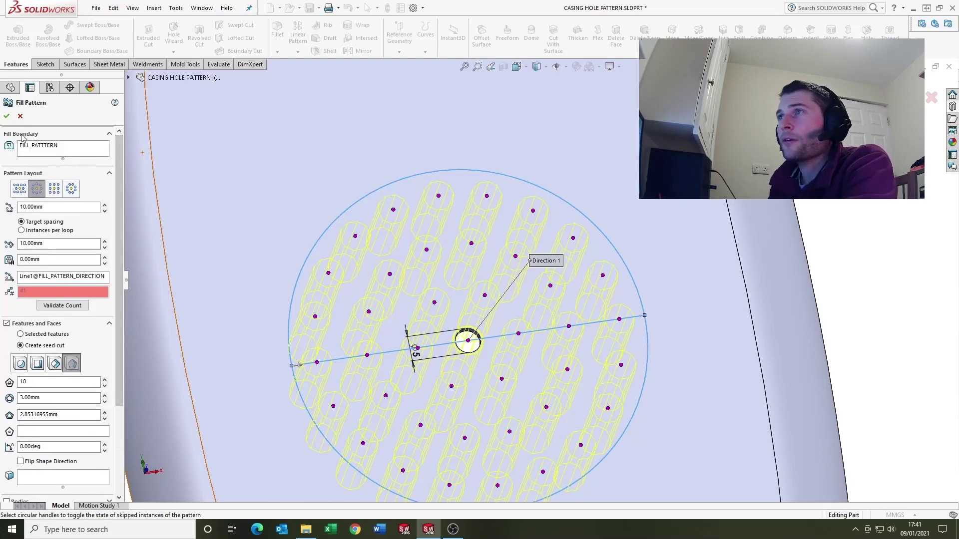
{"action": "left_click", "coordinate": [8, 115]}
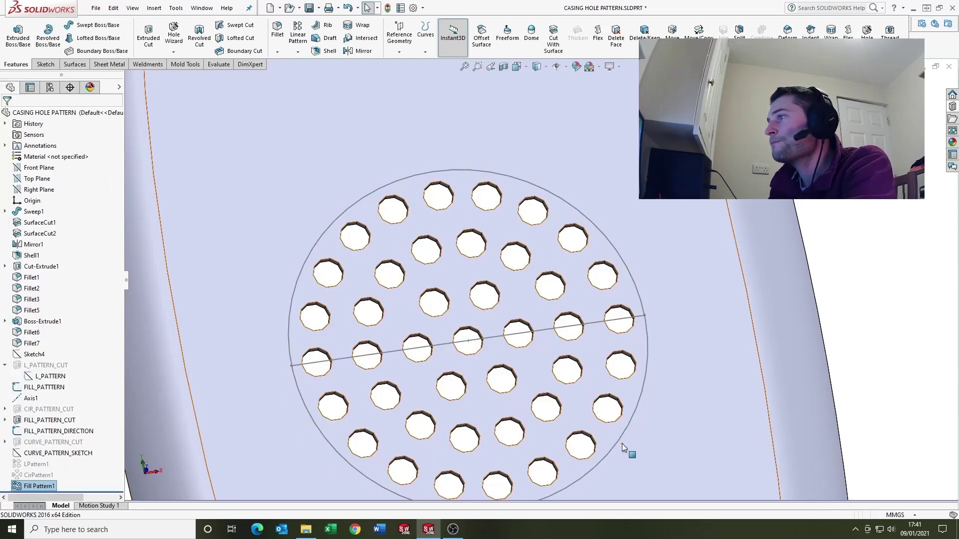
Bring up the context actions for Fill Pattern1 in the feature tree
{"action": "scroll", "coordinate": [462, 352], "scroll_direction": "up", "scroll_amount": 5}
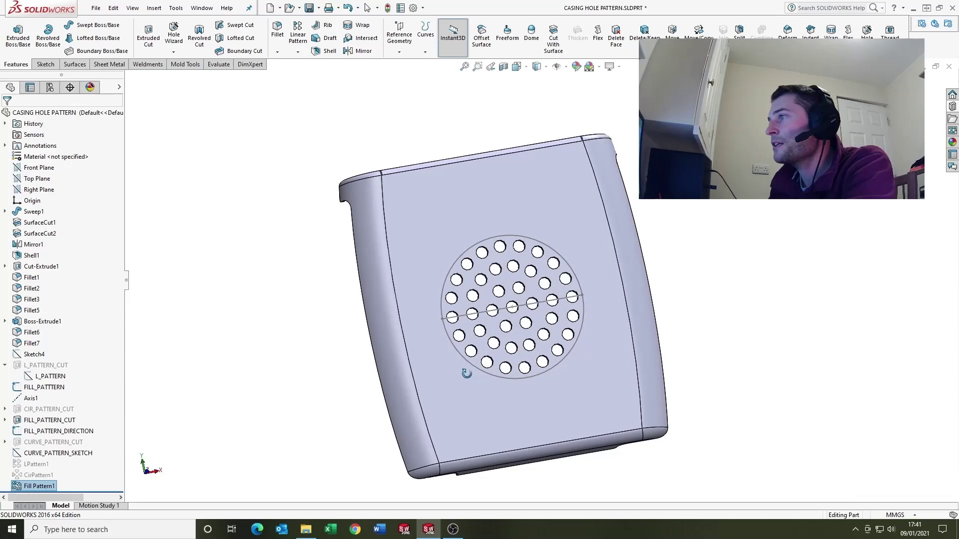
{"action": "scroll", "coordinate": [504, 275], "scroll_direction": "down", "scroll_amount": 3}
{"action": "scroll", "coordinate": [503, 275], "scroll_direction": "up", "scroll_amount": 4}
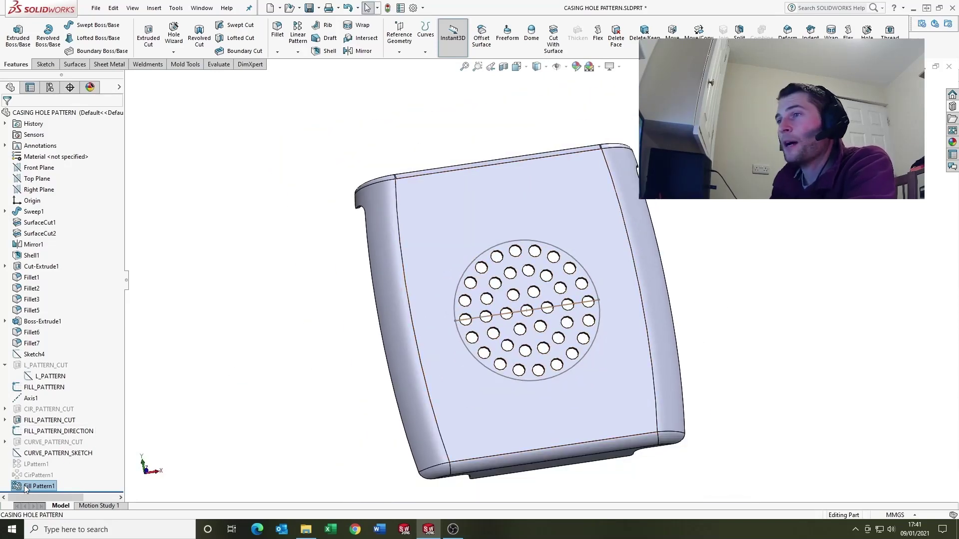
{"action": "right_click", "coordinate": [25, 488]}
Suppress Fill Pattern1 and the FILL_PATTERN_DIRECTION and FILL_PATTERN sketches
{"action": "left_click", "coordinate": [50, 307]}
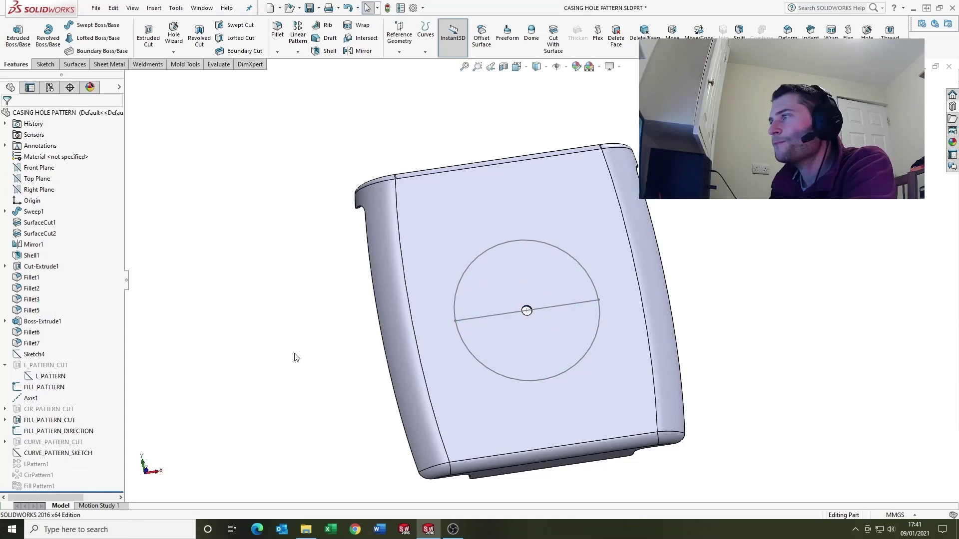
{"action": "right_click", "coordinate": [18, 434]}
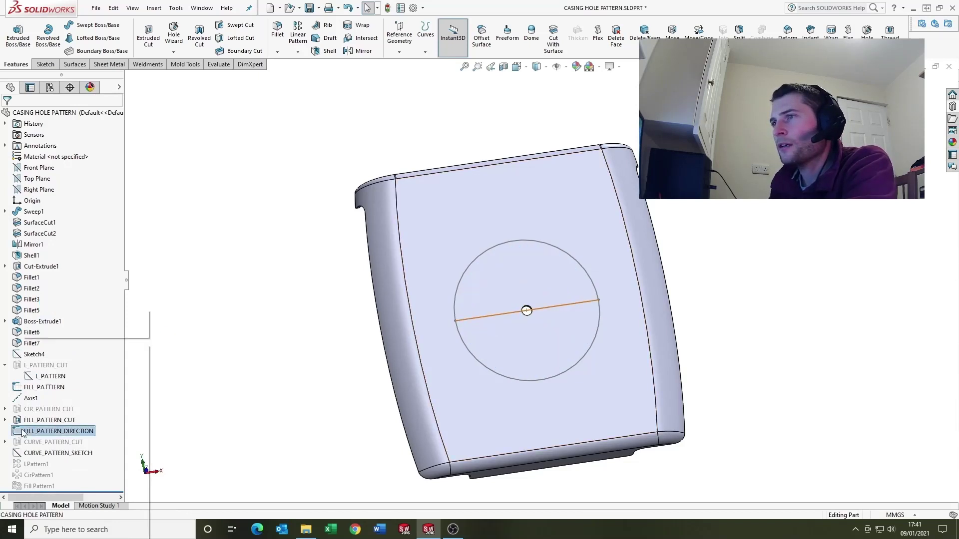
{"action": "left_click", "coordinate": [54, 316]}
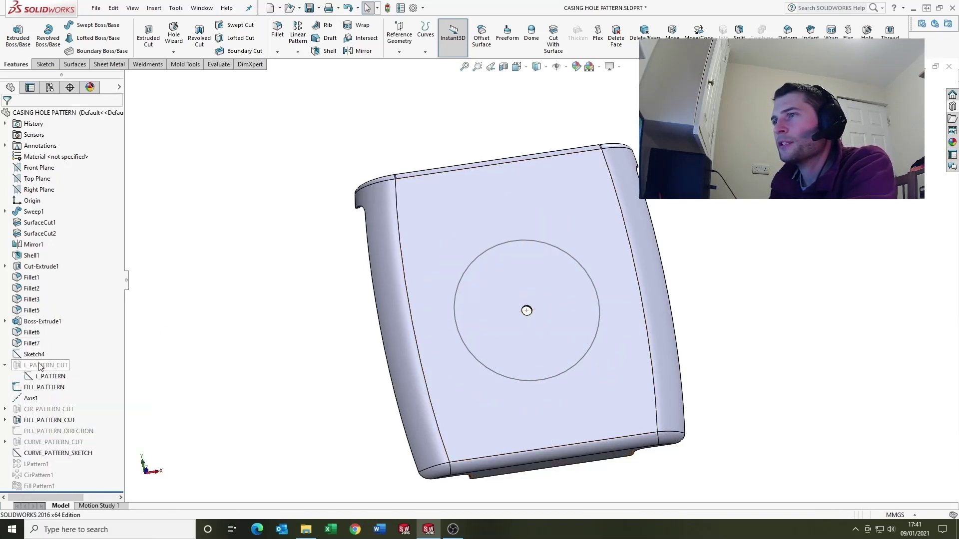
{"action": "right_click", "coordinate": [41, 387]}
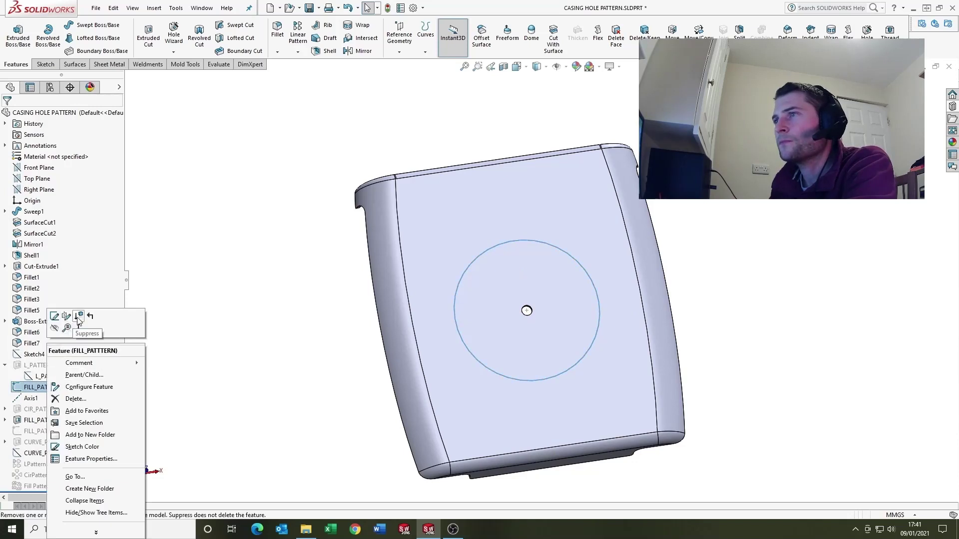
{"action": "left_click", "coordinate": [66, 316]}
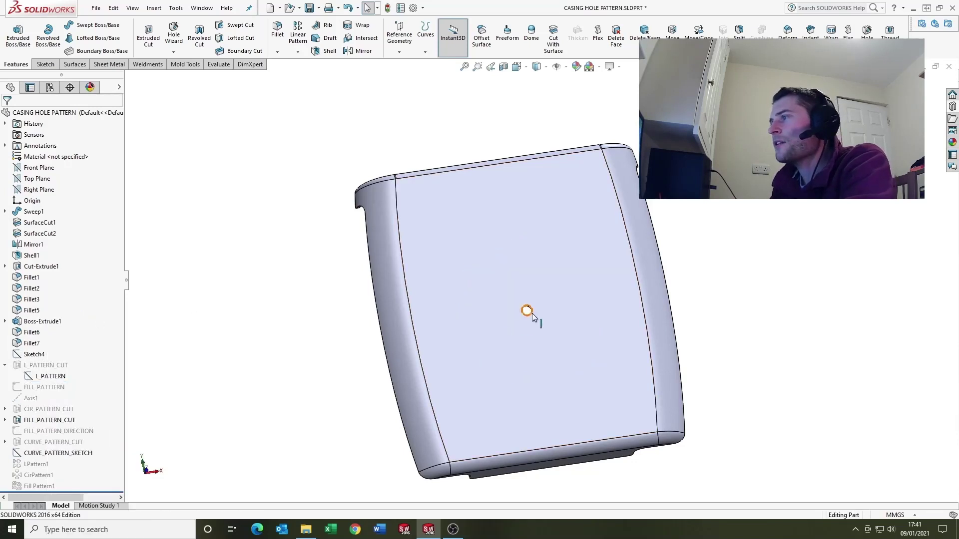
{"action": "scroll", "coordinate": [527, 310], "scroll_direction": "down", "scroll_amount": 6}
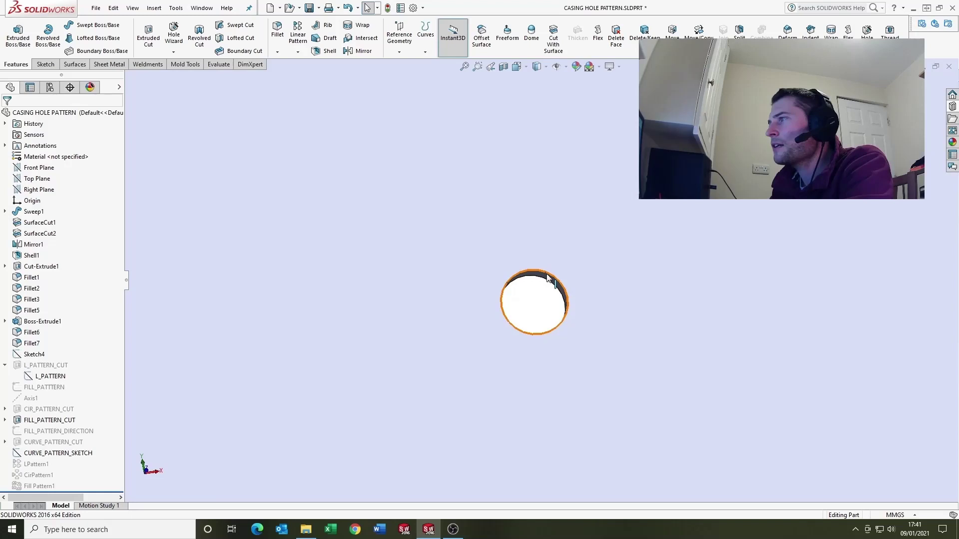
{"action": "scroll", "coordinate": [543, 285], "scroll_direction": "down", "scroll_amount": 2}
Unsuppress CURVE_PATTERN_CUT to restore its seed hole on the casing
{"action": "right_click", "coordinate": [544, 278]}
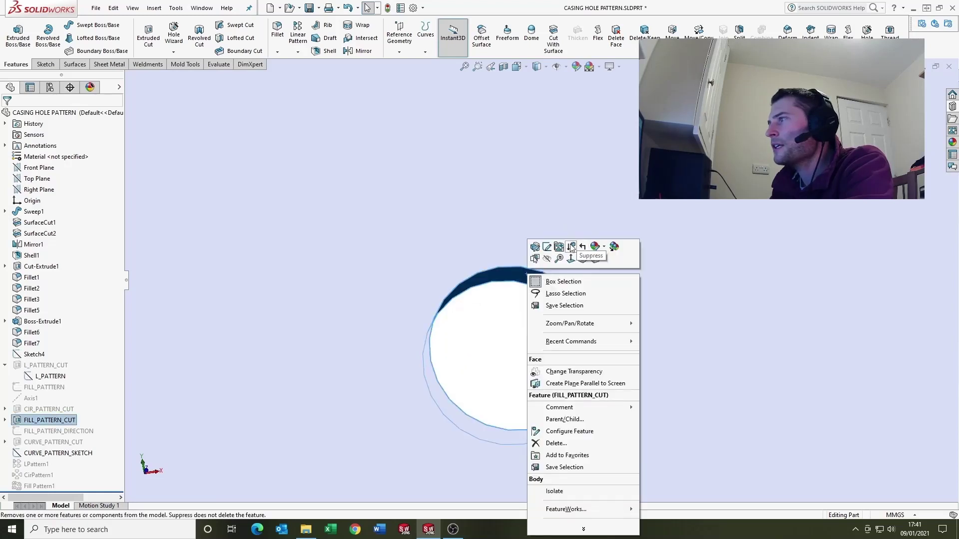
{"action": "scroll", "coordinate": [436, 323], "scroll_direction": "up", "scroll_amount": 8}
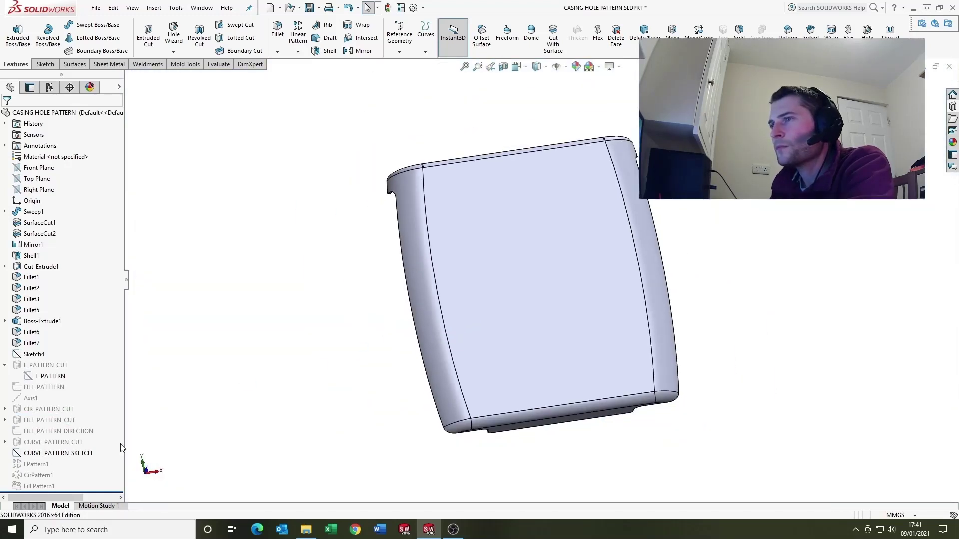
{"action": "right_click", "coordinate": [70, 442]}
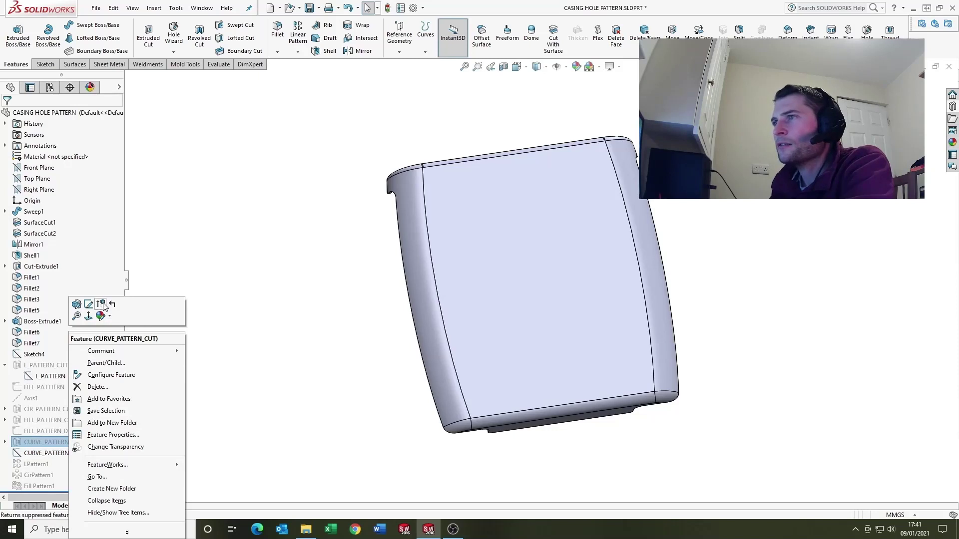
{"action": "left_click", "coordinate": [102, 304]}
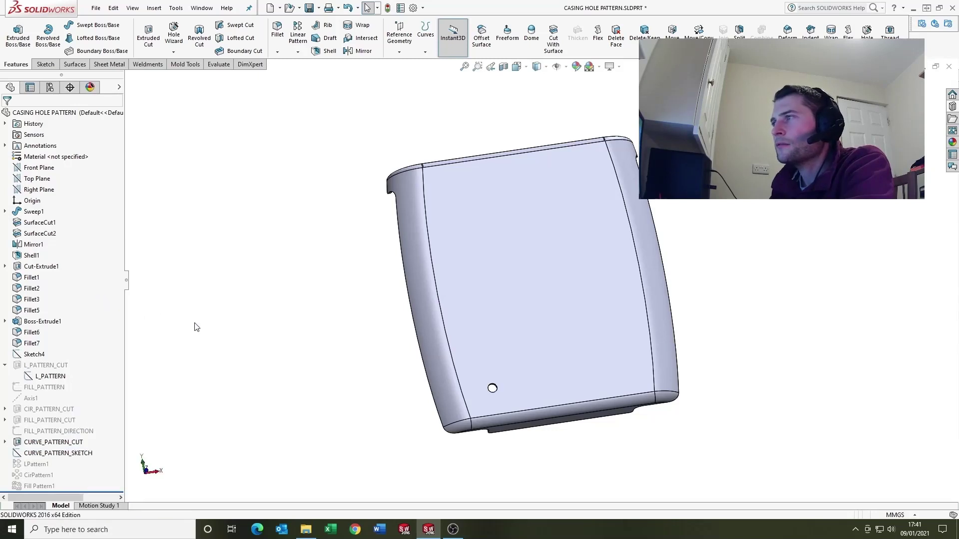
{"action": "right_click", "coordinate": [55, 453]}
{"action": "left_click", "coordinate": [289, 343]}
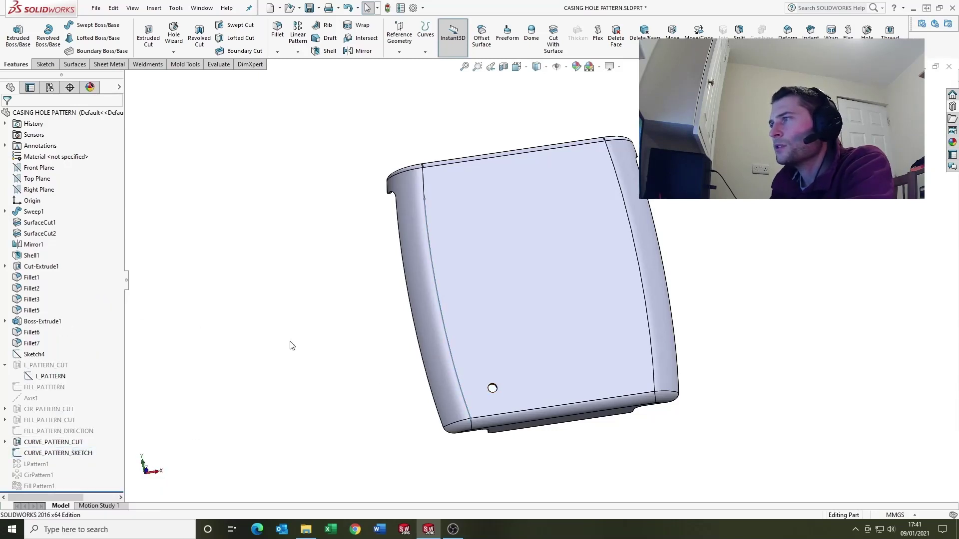
Orbit the casing and select the curve-pattern path along its edge
{"action": "middle_click_drag", "start_coordinate": [289, 343], "coordinate": [463, 282]}
{"action": "scroll", "coordinate": [431, 353], "scroll_direction": "down", "scroll_amount": 10}
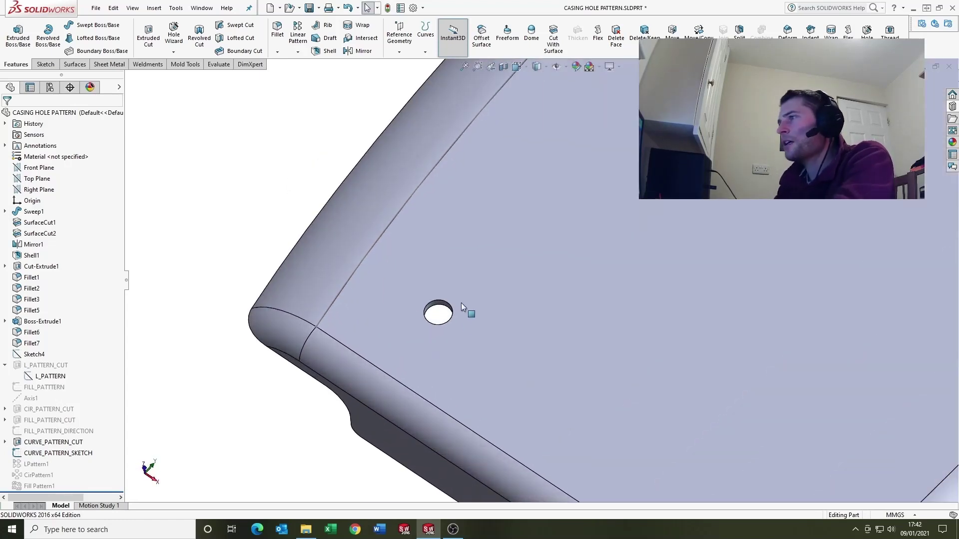
{"action": "scroll", "coordinate": [498, 288], "scroll_direction": "up", "scroll_amount": 10}
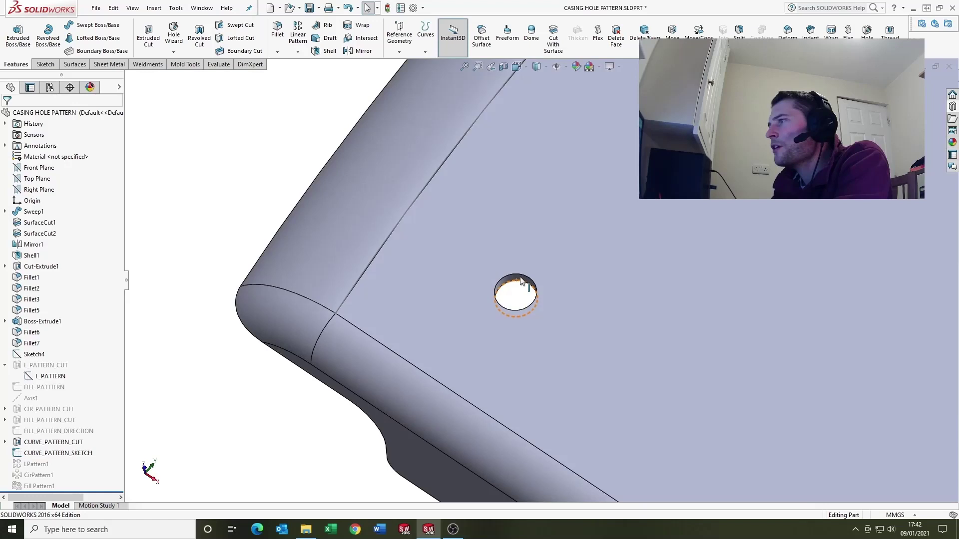
{"action": "scroll", "coordinate": [549, 275], "scroll_direction": "down", "scroll_amount": 3}
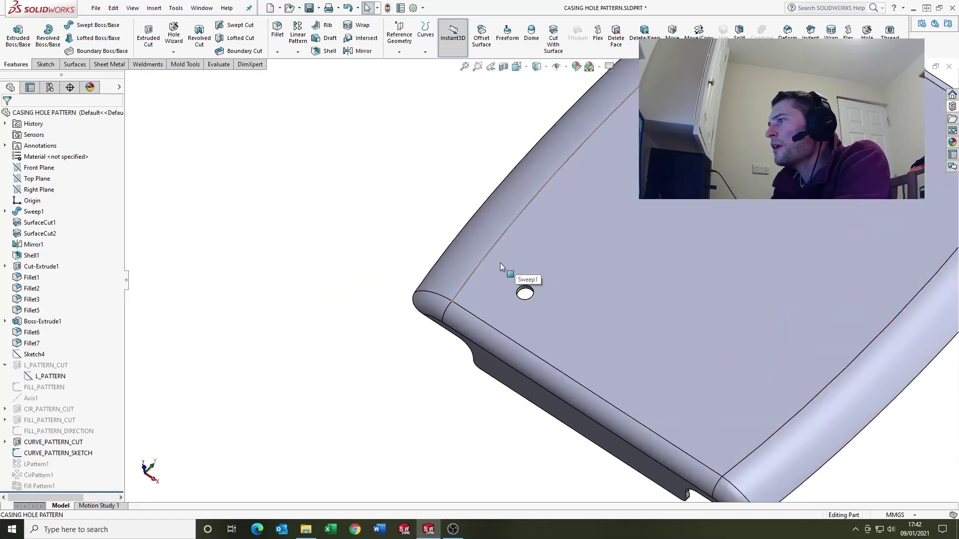
{"action": "left_click", "coordinate": [470, 276]}
{"action": "scroll", "coordinate": [605, 330], "scroll_direction": "up", "scroll_amount": 4}
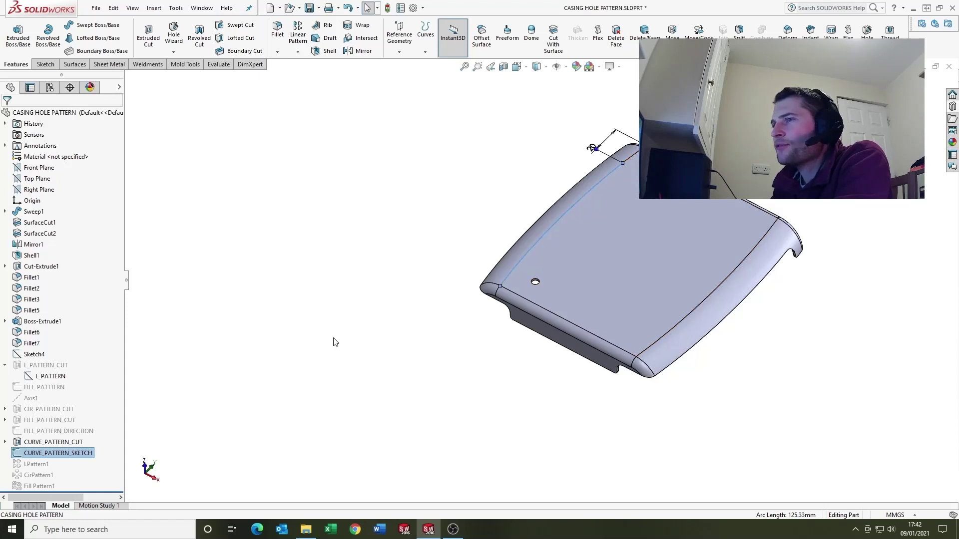
Edit CURVE_PATTERN_SKETCH to check its spline, then exit back to the part
{"action": "right_click", "coordinate": [41, 452]}
{"action": "left_click", "coordinate": [49, 316]}
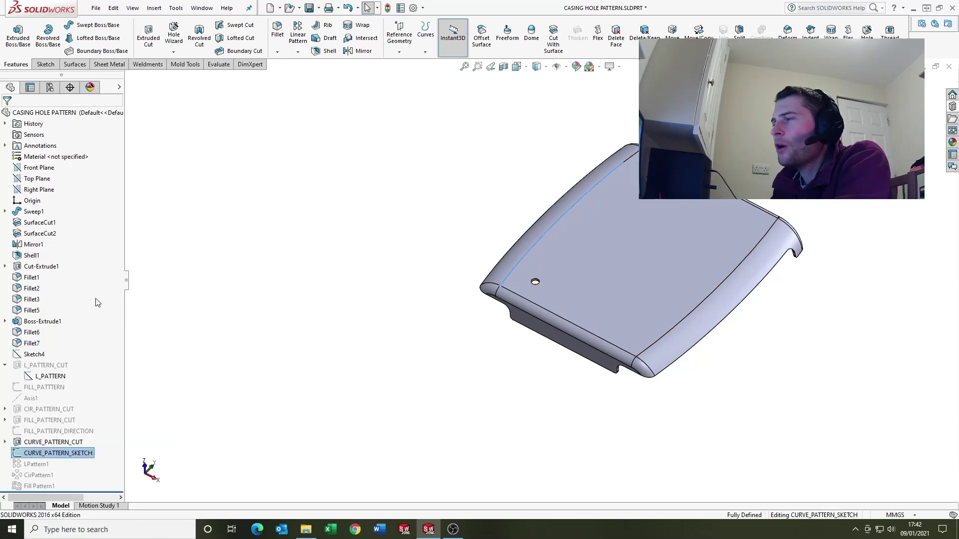
{"action": "scroll", "coordinate": [619, 185], "scroll_direction": "down", "scroll_amount": 3}
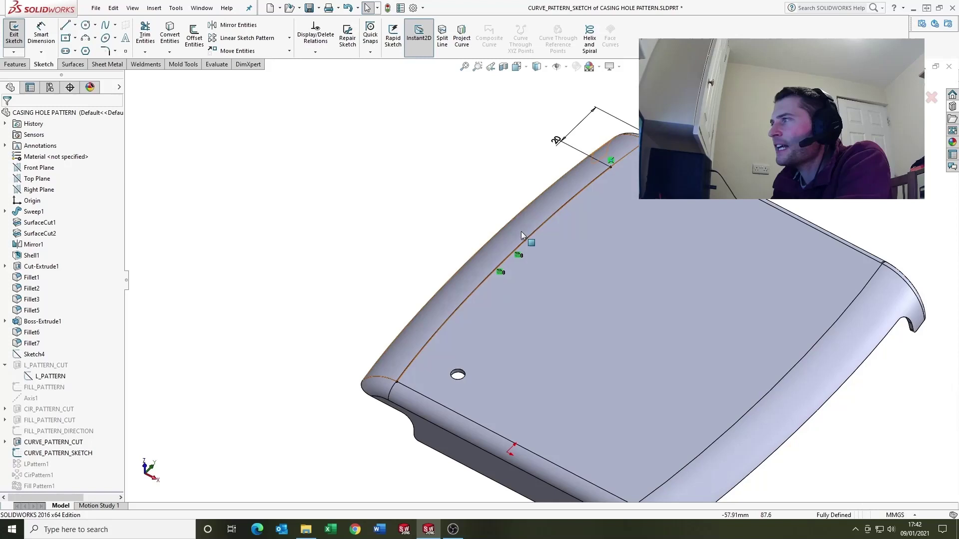
{"action": "scroll", "coordinate": [619, 175], "scroll_direction": "up", "scroll_amount": 3}
{"action": "middle_click_drag", "start_coordinate": [616, 190], "coordinate": [531, 200]}
{"action": "scroll", "coordinate": [530, 200], "scroll_direction": "down", "scroll_amount": 2}
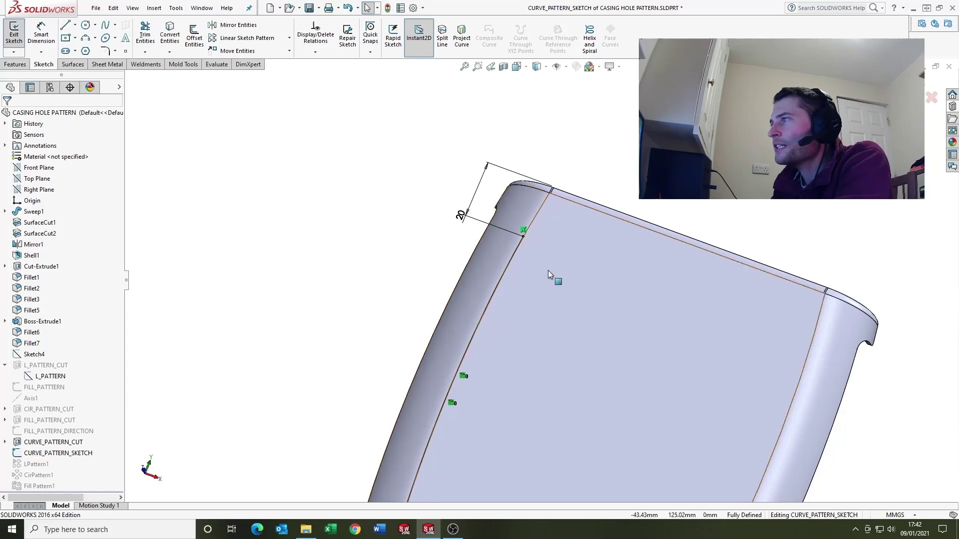
{"action": "scroll", "coordinate": [548, 271], "scroll_direction": "up", "scroll_amount": 3}
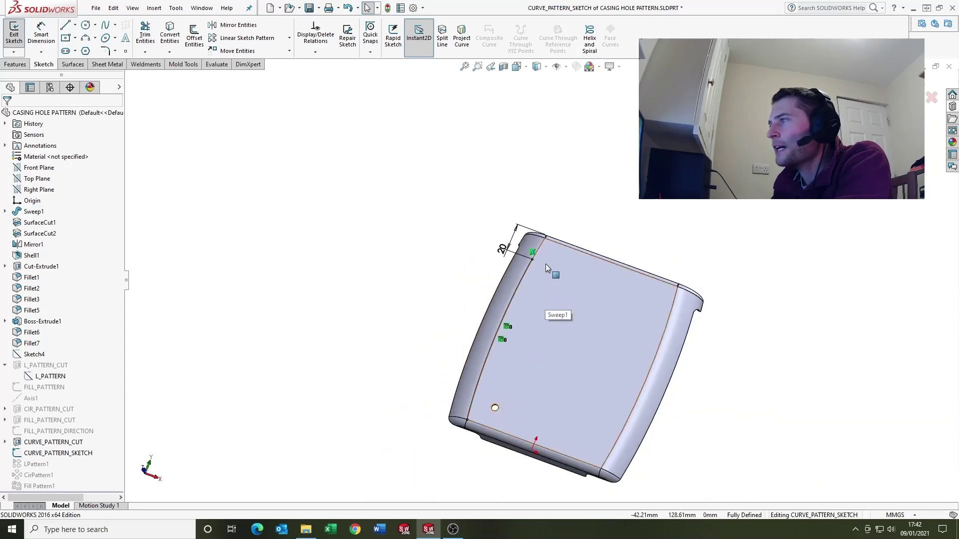
{"action": "left_click", "coordinate": [930, 75]}
Start a Curve Driven Pattern using the spline as the guide curve
{"action": "scroll", "coordinate": [546, 298], "scroll_direction": "up", "scroll_amount": 4}
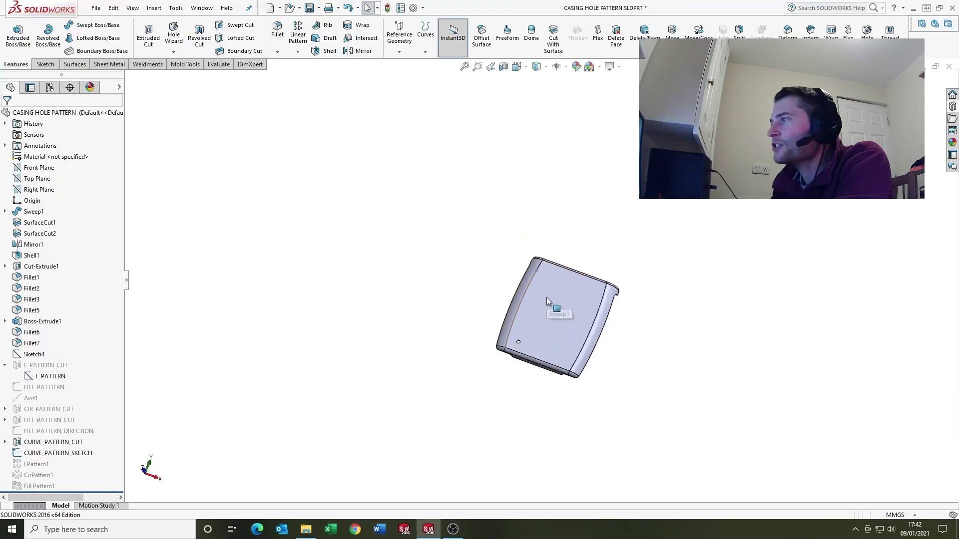
{"action": "middle_click_drag", "start_coordinate": [546, 297], "coordinate": [524, 264]}
{"action": "scroll", "coordinate": [527, 267], "scroll_direction": "down", "scroll_amount": 3}
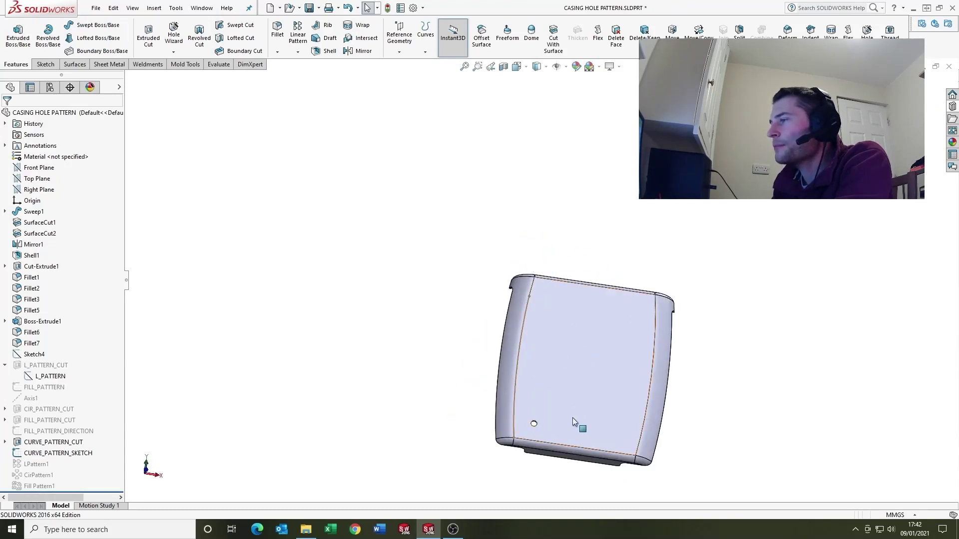
{"action": "middle_click_drag", "start_coordinate": [573, 420], "coordinate": [527, 320]}
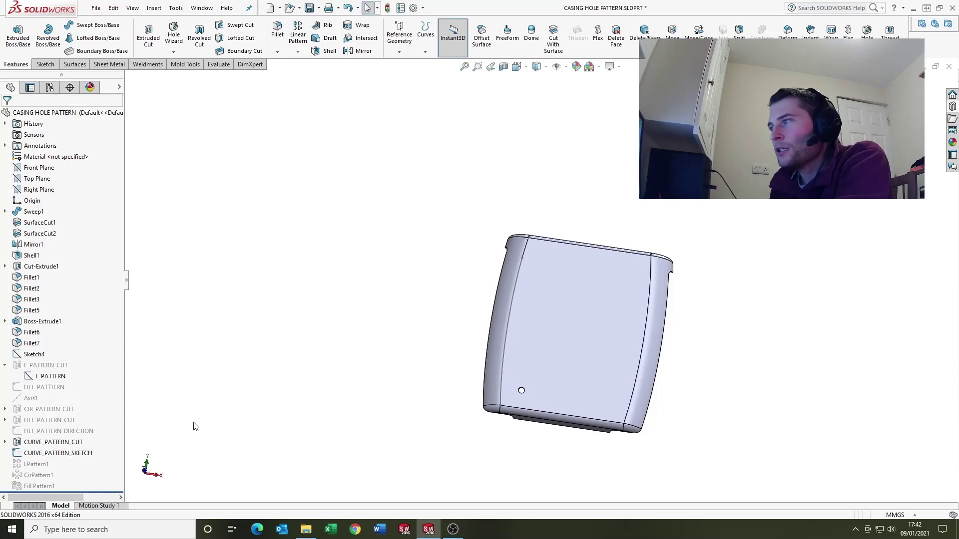
{"action": "left_click", "coordinate": [299, 53]}
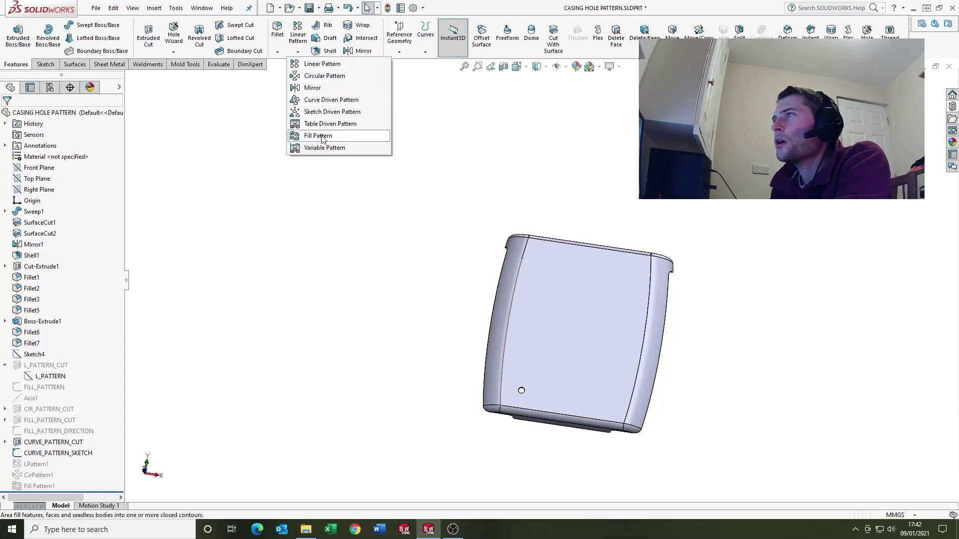
{"action": "left_click", "coordinate": [322, 100]}
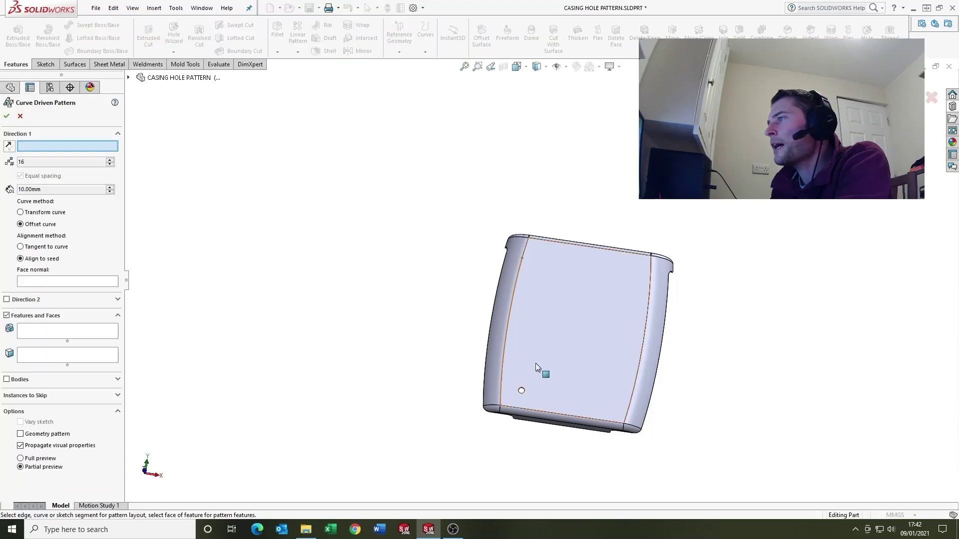
{"action": "middle_click_drag", "start_coordinate": [535, 364], "coordinate": [492, 297]}
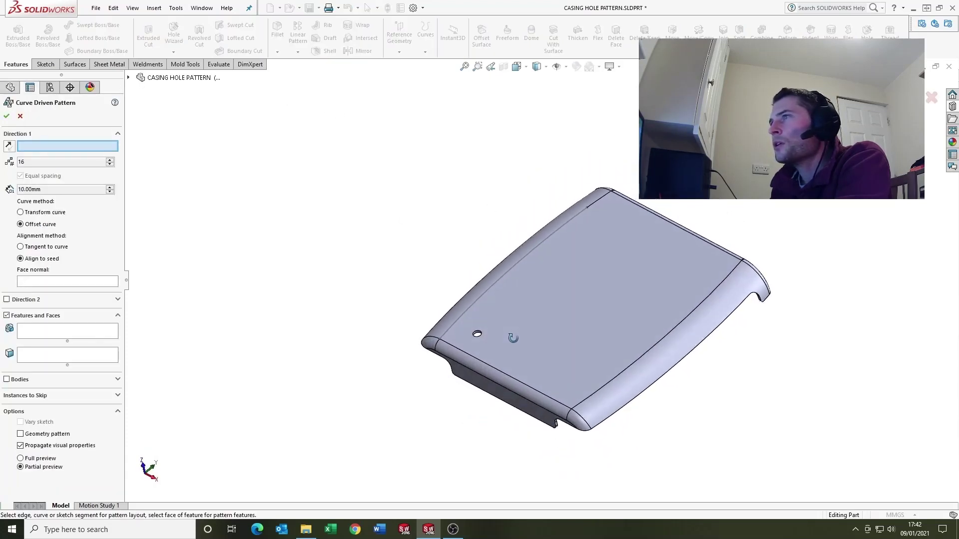
{"action": "left_click", "coordinate": [490, 292]}
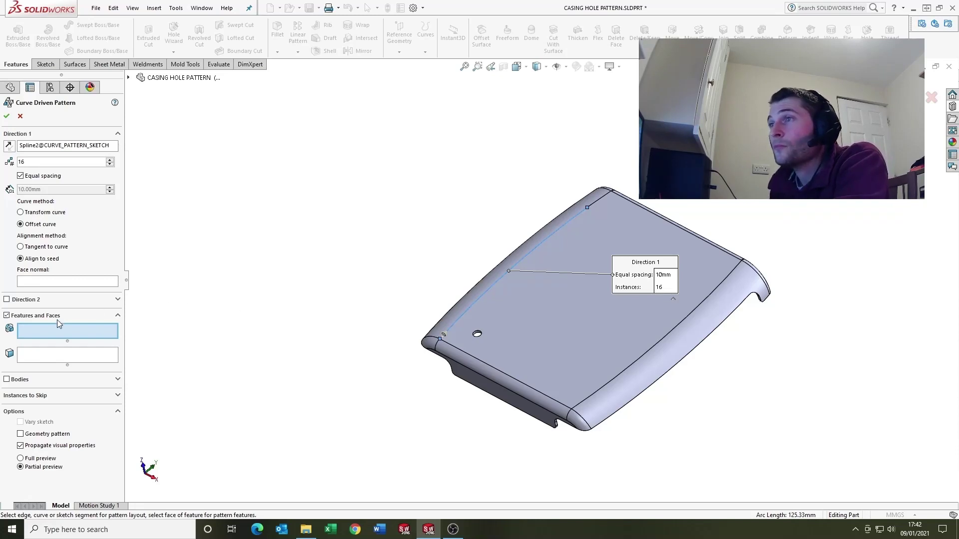
Choose CURVE_PATTERN_CUT as the feature to pattern and inspect the preview
{"action": "scroll", "coordinate": [520, 341], "scroll_direction": "up", "scroll_amount": 5}
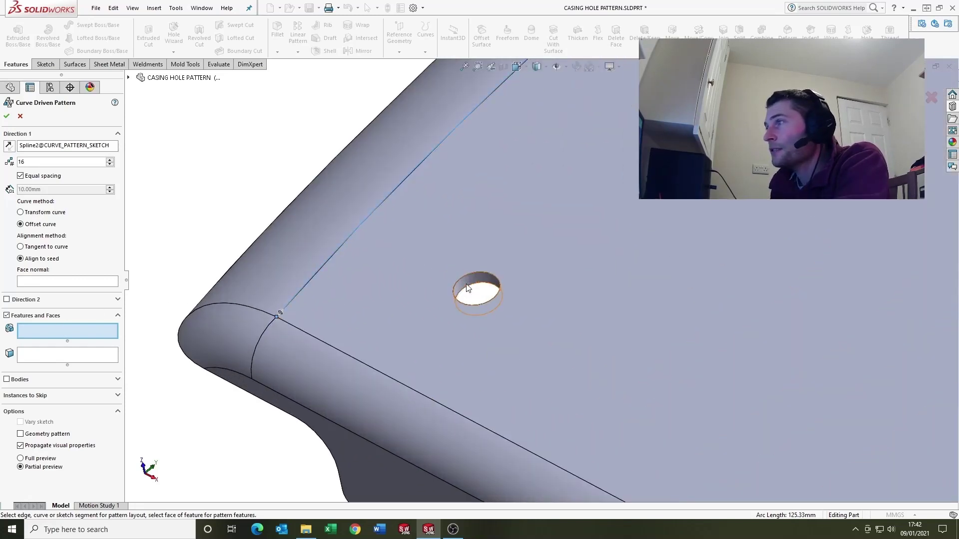
{"action": "left_click", "coordinate": [468, 287]}
{"action": "scroll", "coordinate": [495, 290], "scroll_direction": "down", "scroll_amount": 5}
{"action": "middle_click_drag", "start_coordinate": [500, 291], "coordinate": [584, 257]}
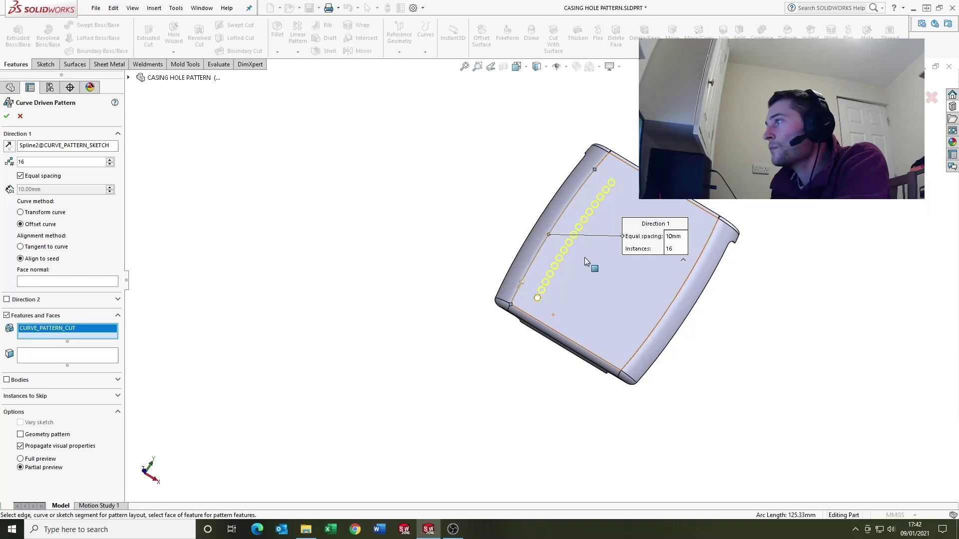
{"action": "scroll", "coordinate": [585, 257], "scroll_direction": "up", "scroll_amount": 4}
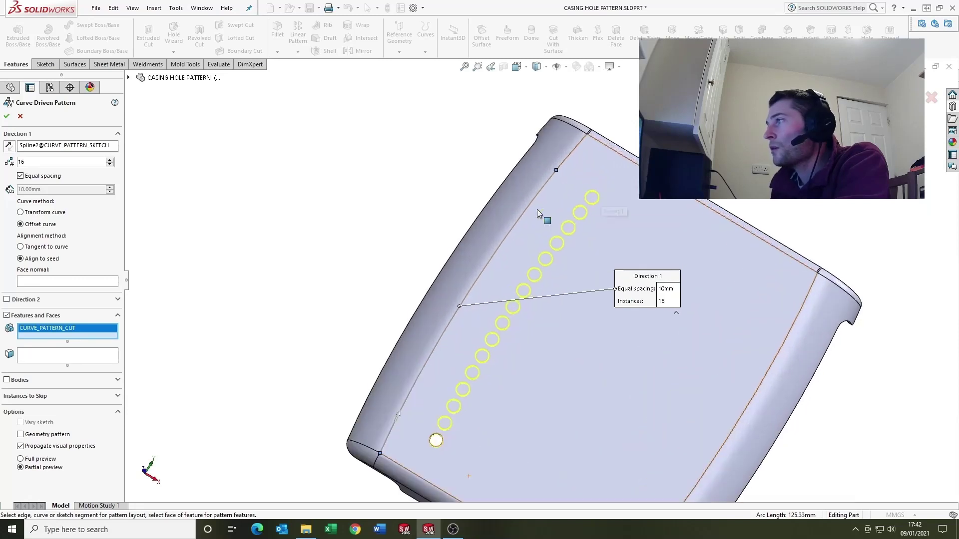
Set 11 equally spaced instances along the curve and enable Direction 2
{"action": "left_click", "coordinate": [110, 165]}
{"action": "left_click", "coordinate": [109, 164]}
{"action": "left_click", "coordinate": [109, 165]}
{"action": "left_click", "coordinate": [109, 165]}
{"action": "left_click", "coordinate": [110, 164]}
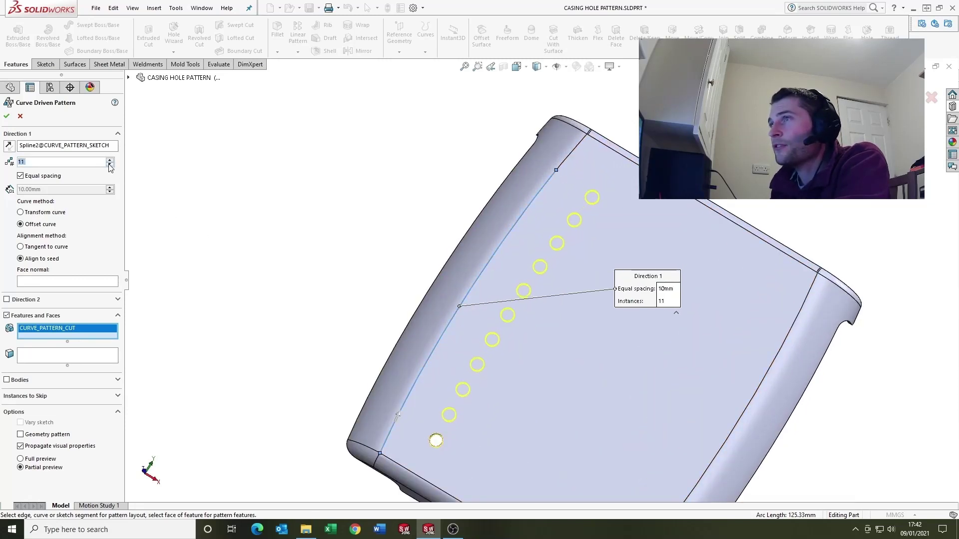
{"action": "left_click", "coordinate": [21, 176]}
{"action": "left_click", "coordinate": [20, 175]}
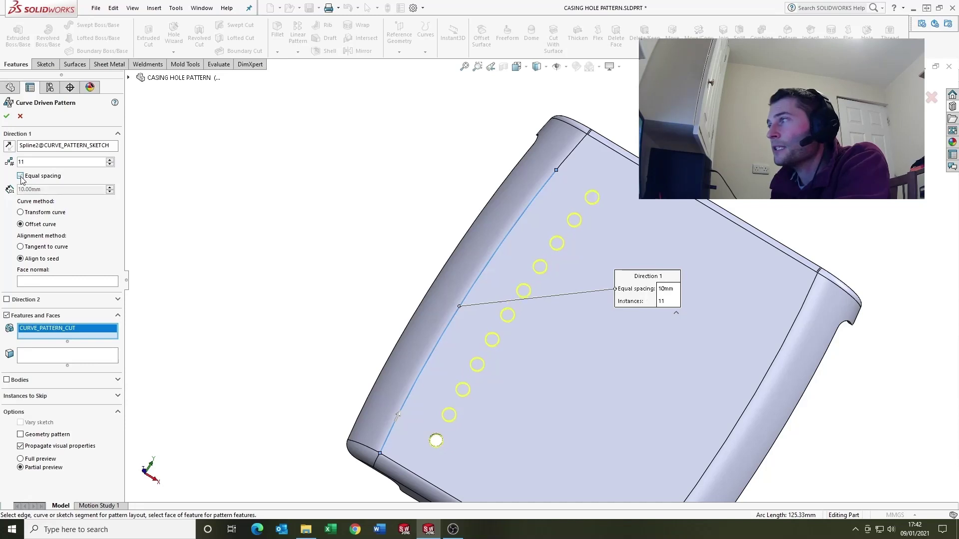
{"action": "mouse_move", "coordinate": [545, 223]}
{"action": "middle_mouse_down"}
{"action": "mouse_move", "coordinate": [507, 295]}
{"action": "mouse_move", "coordinate": [539, 239]}
{"action": "middle_mouse_up"}
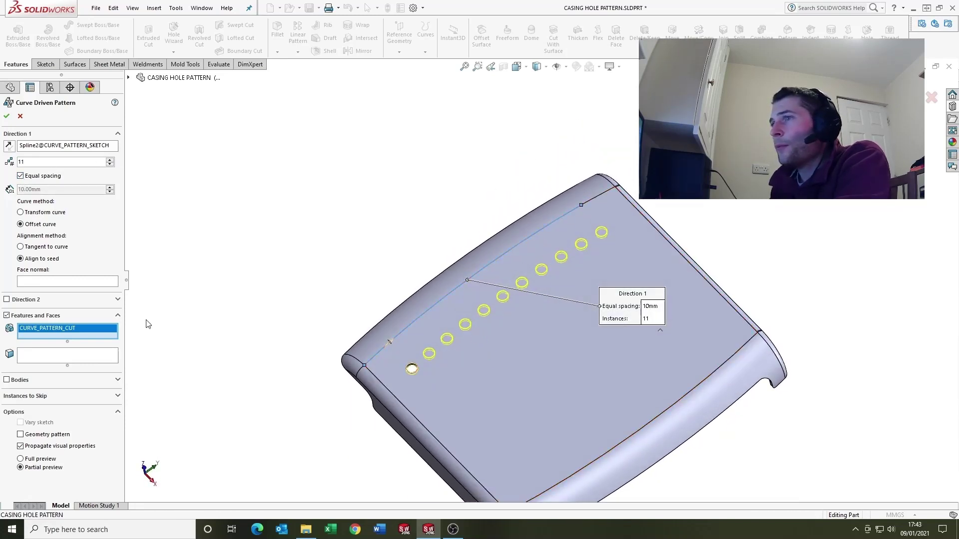
{"action": "left_click", "coordinate": [7, 300]}
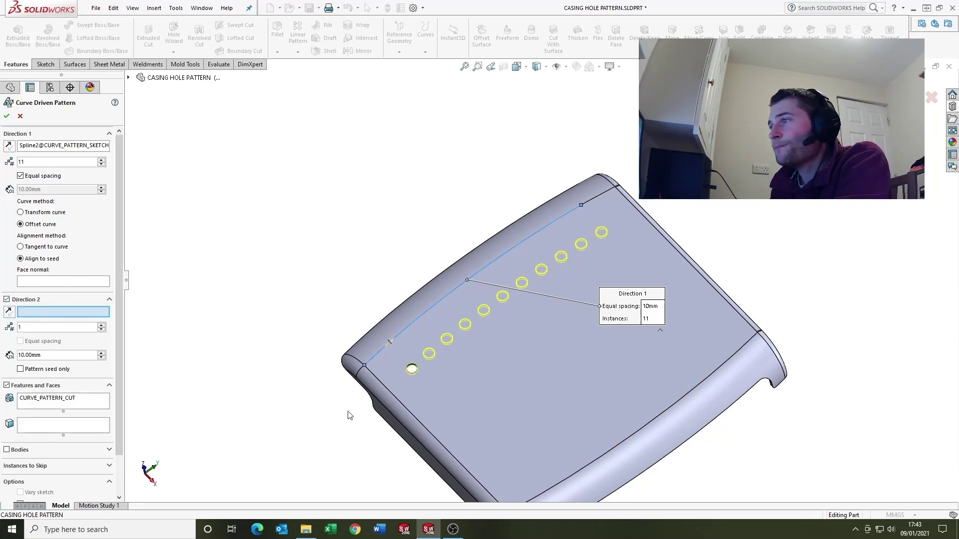
Use the casing's bottom edge as Direction 2 with 4 instances at 10 mm
{"action": "left_click", "coordinate": [409, 410]}
{"action": "middle_click_drag", "start_coordinate": [400, 369], "coordinate": [527, 349]}
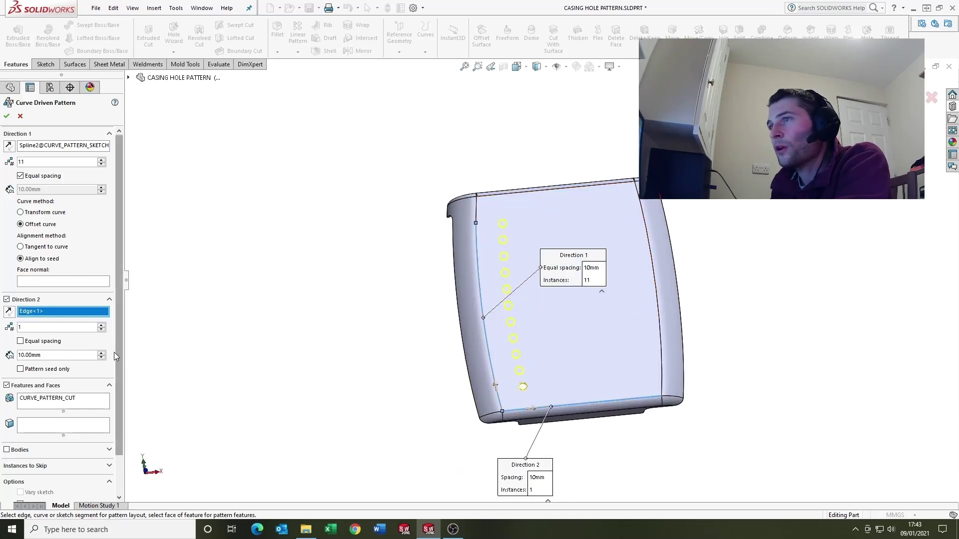
{"action": "left_click", "coordinate": [103, 324]}
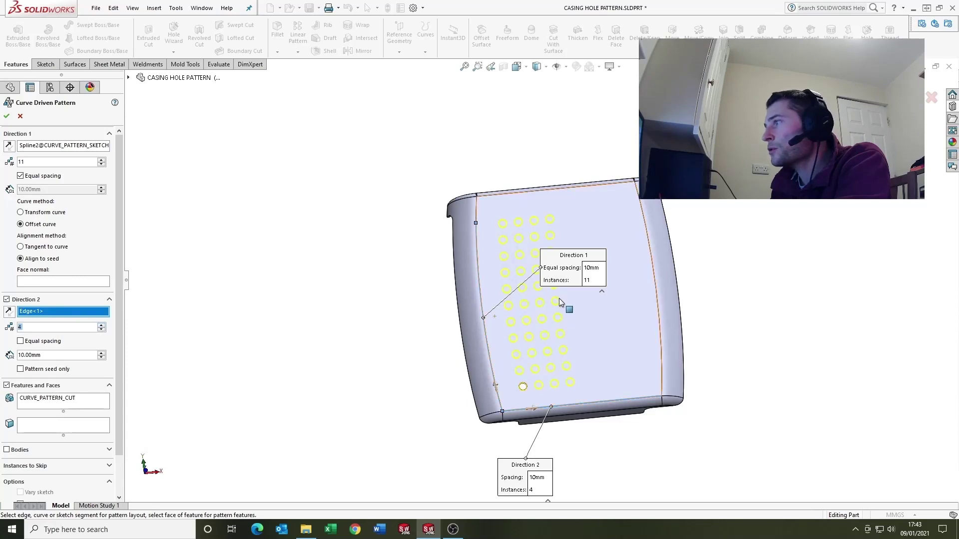
{"action": "scroll", "coordinate": [579, 349], "scroll_direction": "down", "scroll_amount": 3}
{"action": "scroll", "coordinate": [581, 343], "scroll_direction": "up", "scroll_amount": 3}
{"action": "scroll", "coordinate": [580, 344], "scroll_direction": "up", "scroll_amount": 3}
{"action": "scroll", "coordinate": [582, 312], "scroll_direction": "down", "scroll_amount": 2}
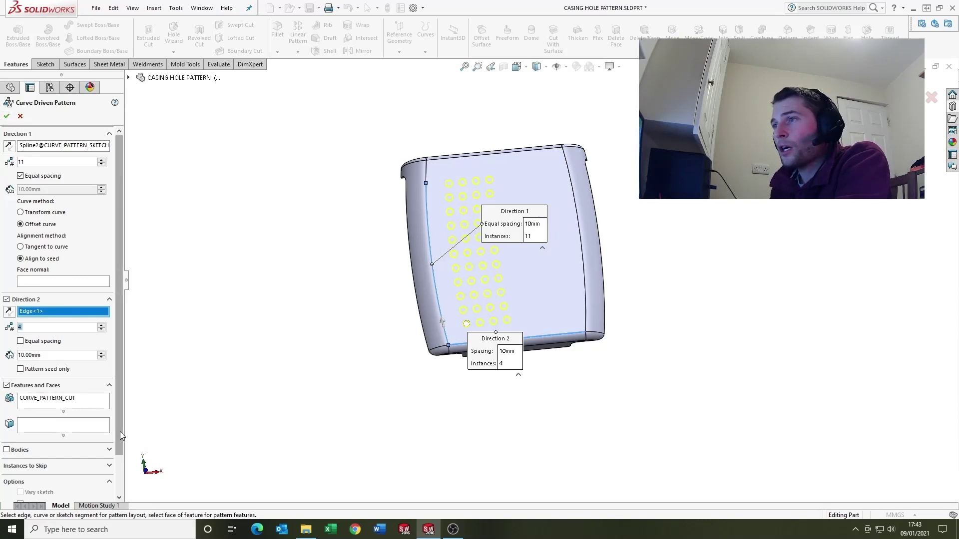
{"action": "scroll", "coordinate": [120, 431], "scroll_direction": "down", "scroll_amount": 2}
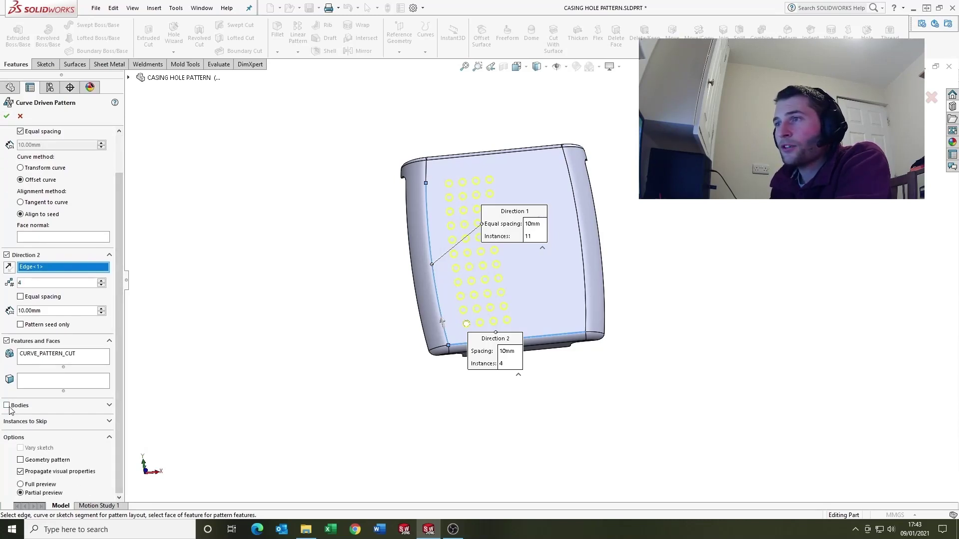
Apply CrvPattern1 and view the 11-by-4 hole grid from the front
{"action": "left_click", "coordinate": [6, 115]}
{"action": "middle_click_drag", "start_coordinate": [601, 243], "coordinate": [494, 318]}
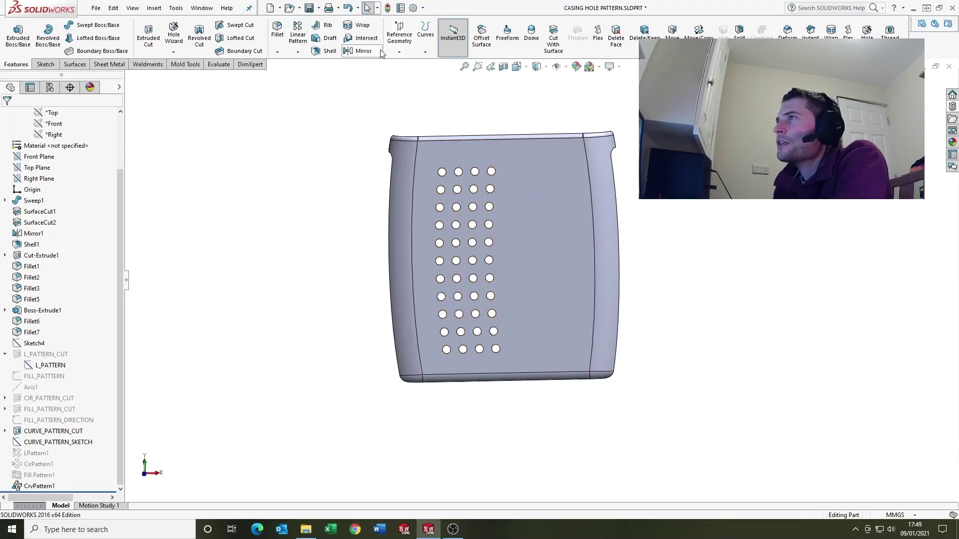
{"action": "left_click", "coordinate": [298, 52]}
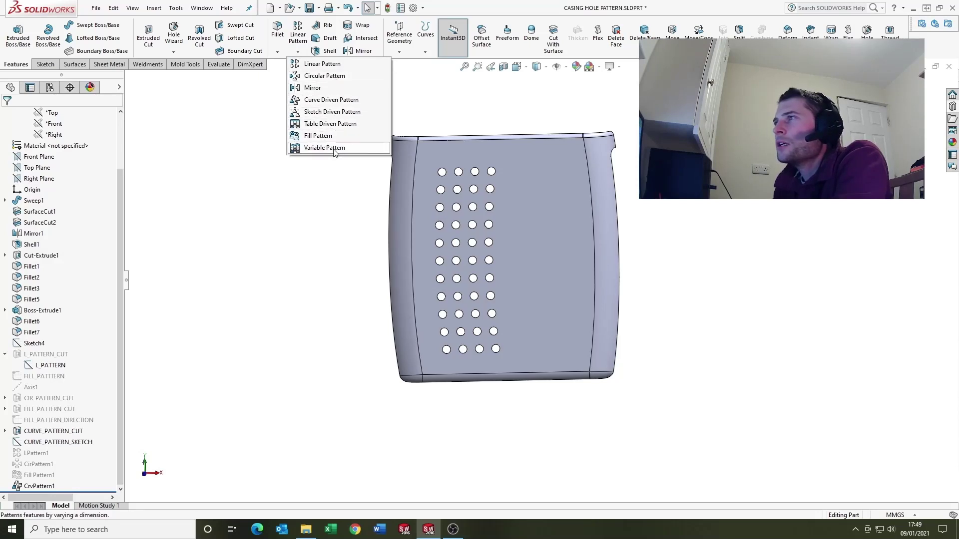
{"action": "left_click", "coordinate": [556, 217]}
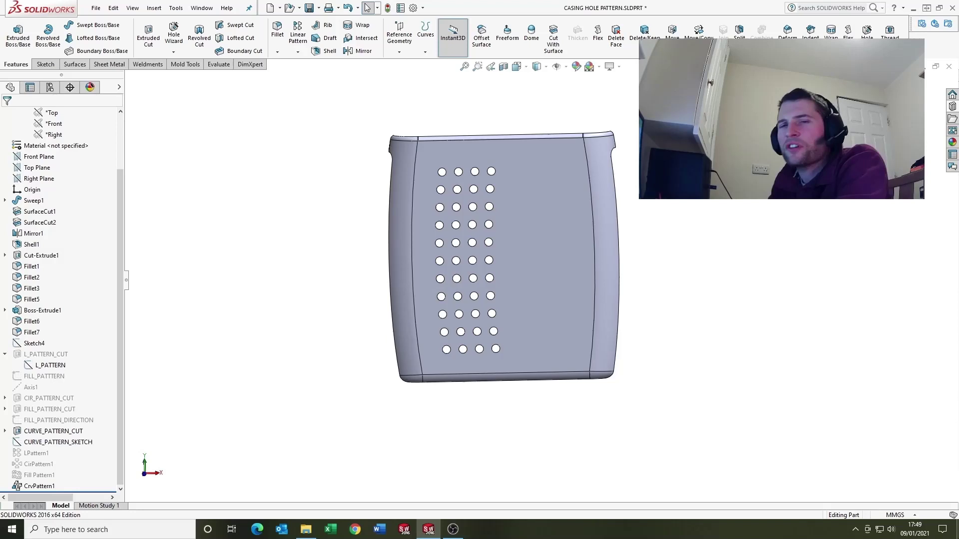